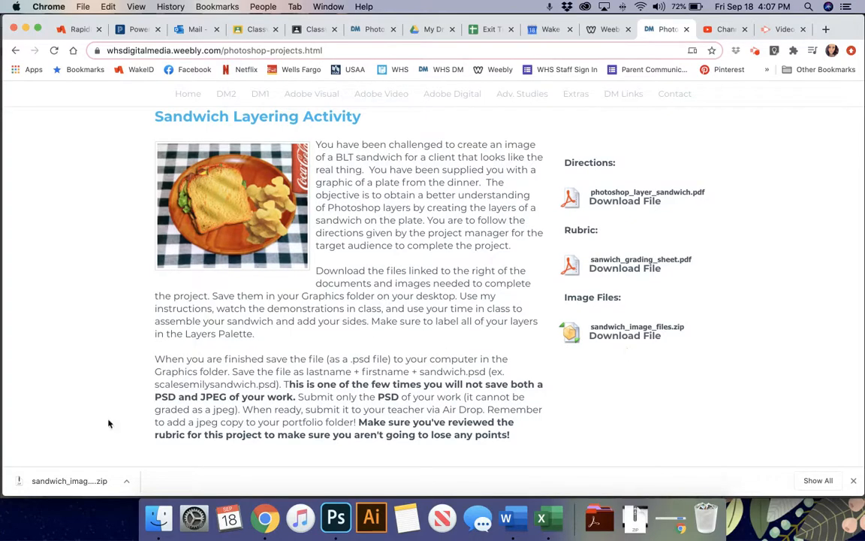
- Open the downloaded sandwich_image_files.zip so it unpacks into a folder in Downloads
left_click(75, 487)
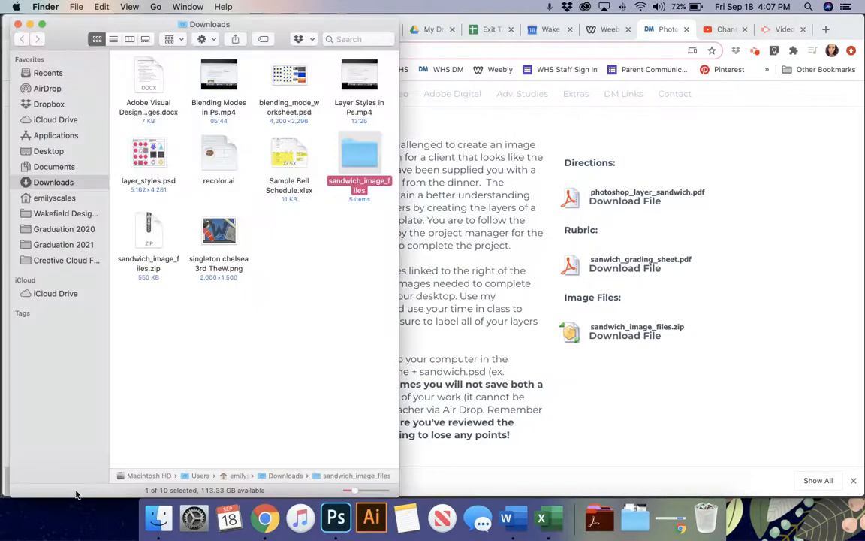
- Show the sandwich_image_files folder with larger, cleaned-up thumbnails and open plate.psd in Photoshop
double_click(353, 162)
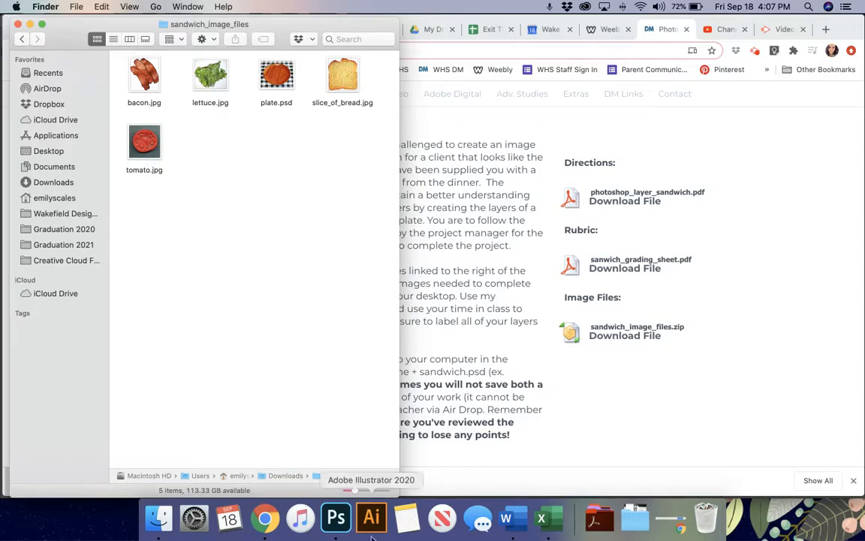
left_click_drag(355, 489, 363, 493)
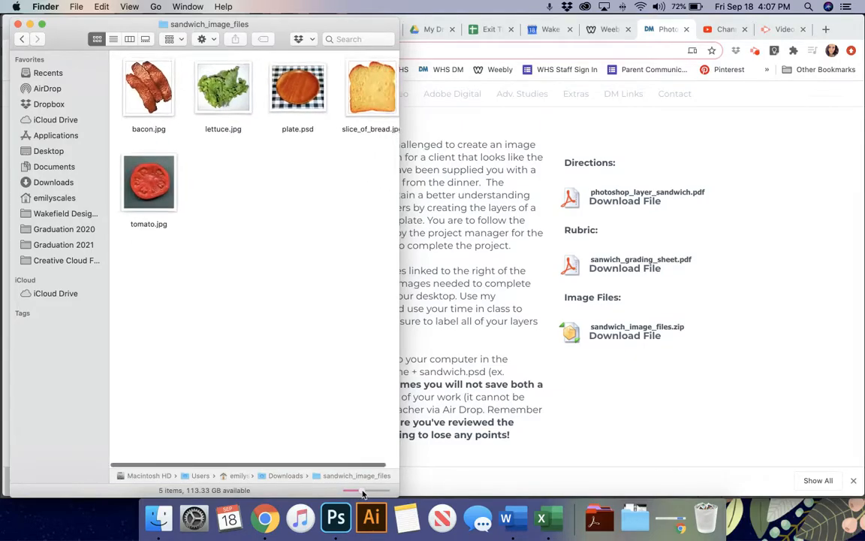
right_click(241, 193)
left_click(280, 322)
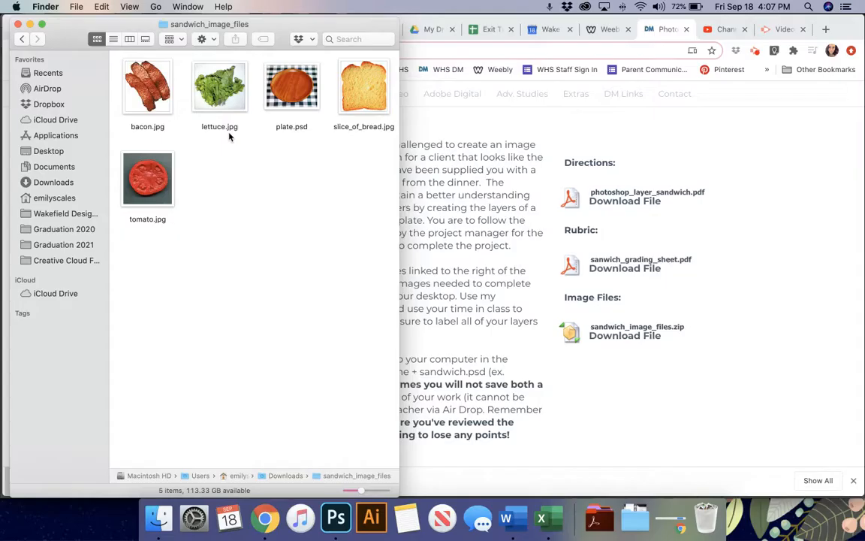
left_click(295, 133)
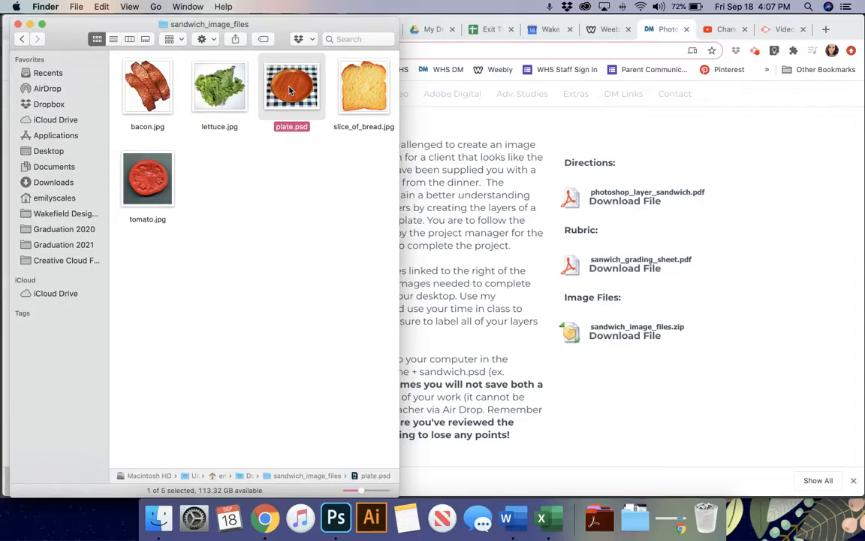
left_click_drag(289, 90, 336, 533)
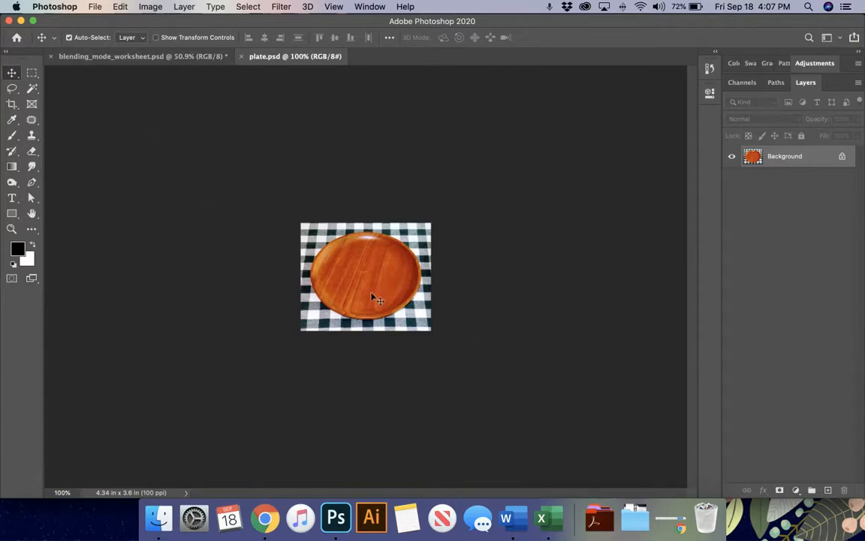
- Fit plate.psd to the window, unlock its layer, rename it Plate and lock it completely
key("super")
key("super+0")
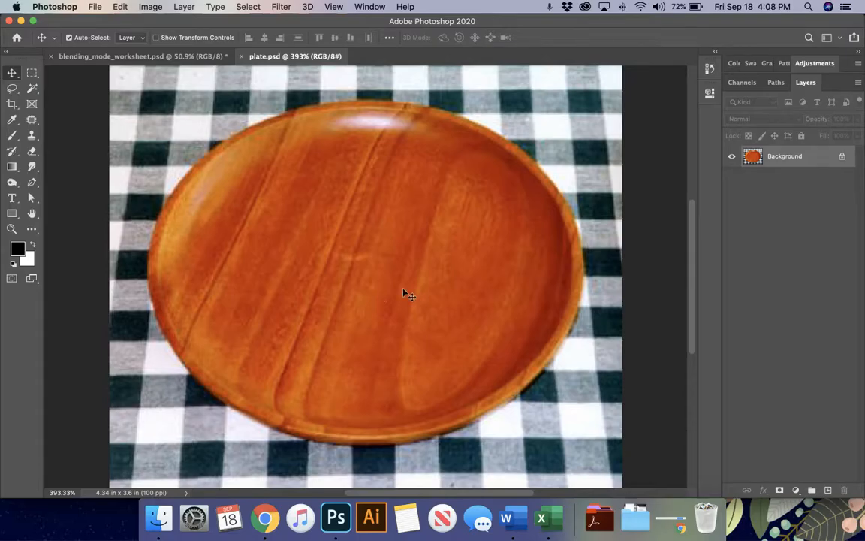
left_click(843, 156)
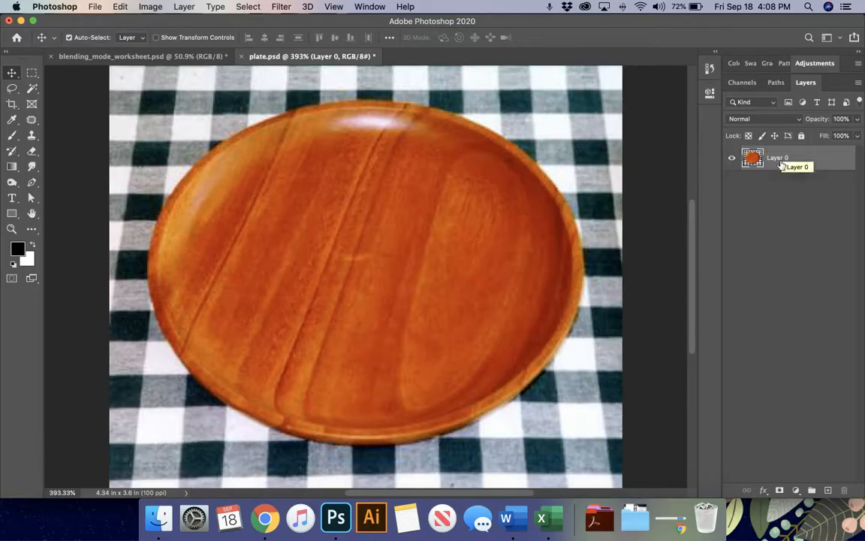
double_click(778, 159)
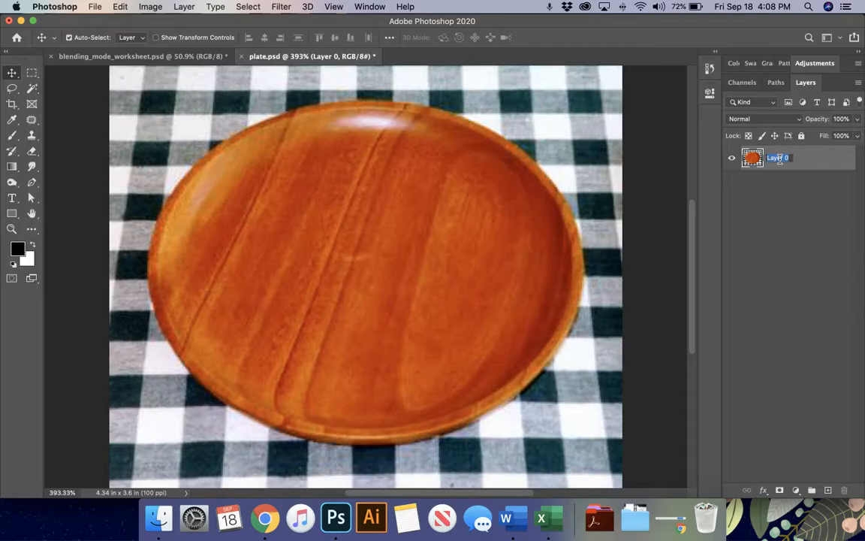
type("Plate")
left_click(787, 210)
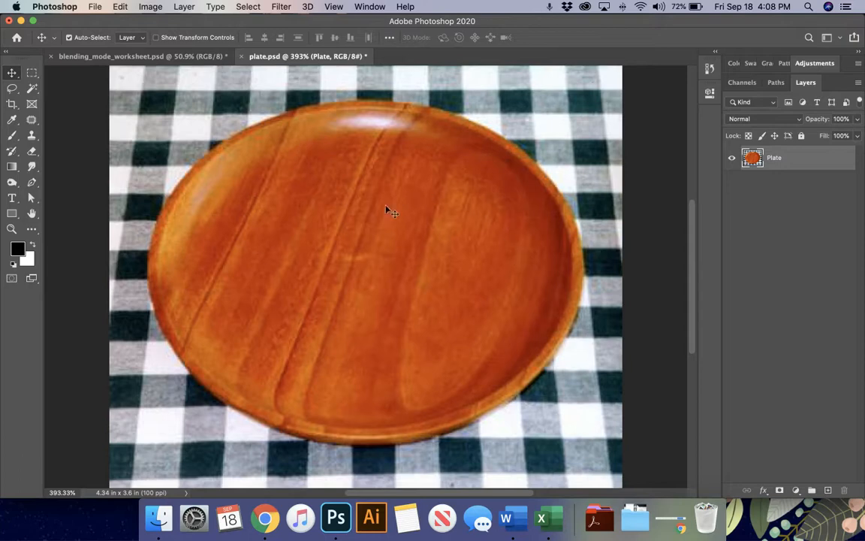
left_click(802, 137)
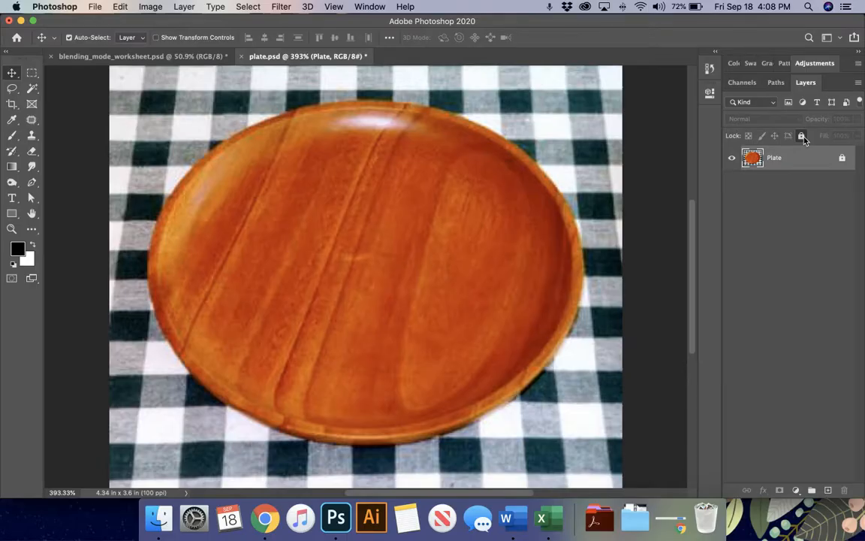
- Test the lock with an Eraser stroke, dismiss the warning, return to Move and show Finder
key("e")
left_click(485, 245)
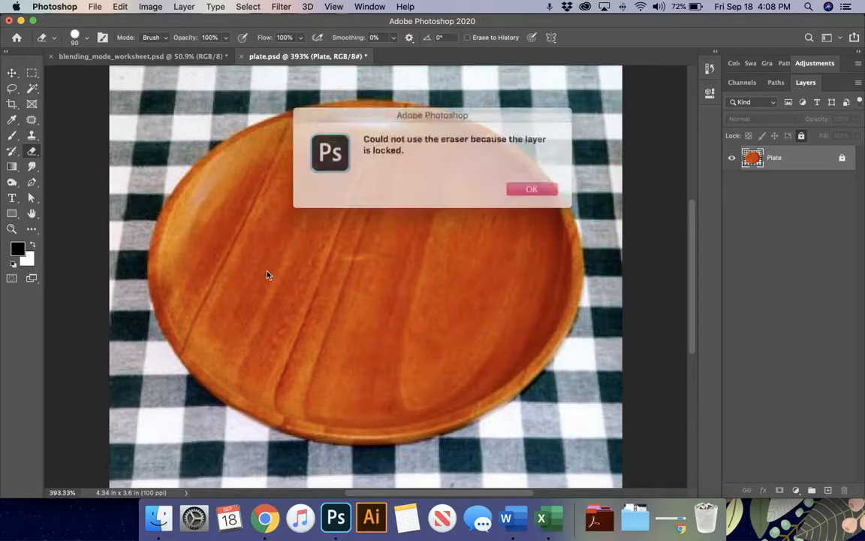
left_click(532, 188)
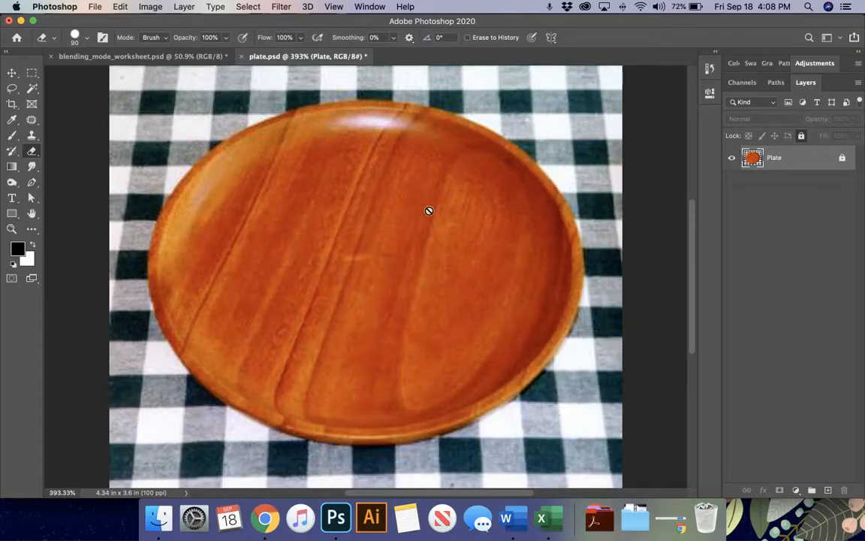
left_click(12, 72)
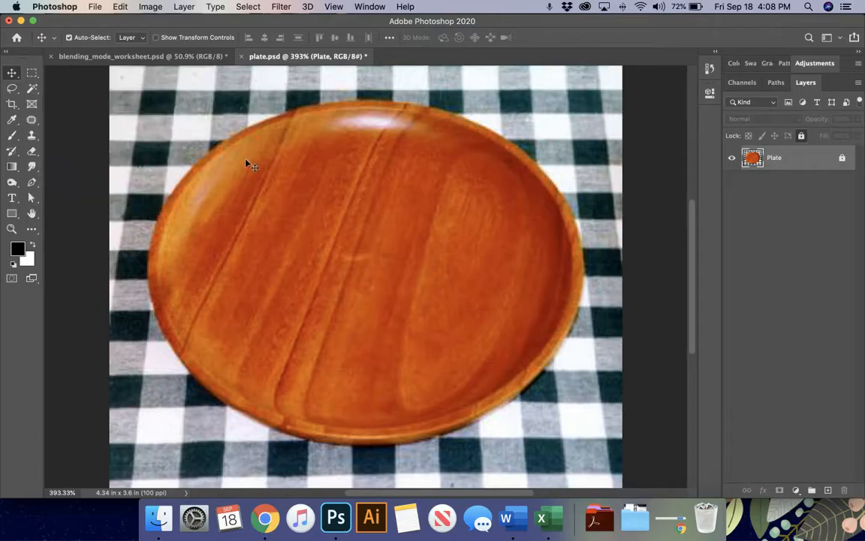
left_click(158, 518)
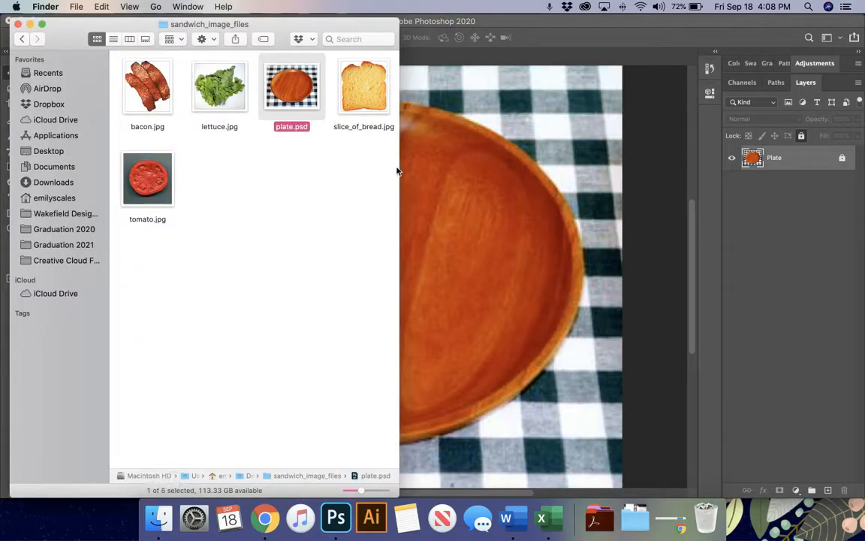
- Place slice_of_bread.jpg on the plate, scale it to 84.49%, centre it and commit
left_click_drag(358, 112, 451, 226)
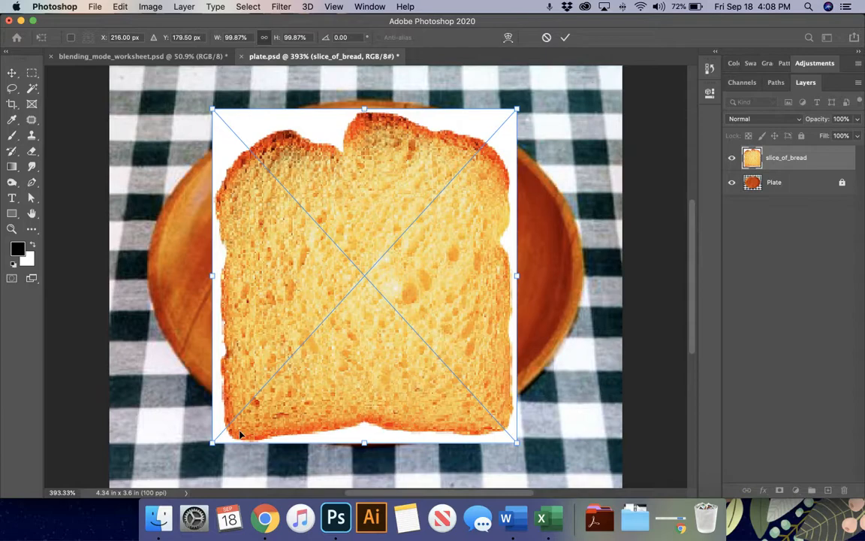
left_click_drag(366, 241, 407, 161)
mouse_move(518, 409)
left_mouse_down()
mouse_move(451, 338)
mouse_move(518, 398)
left_mouse_up()
left_click_drag(466, 300, 471, 327)
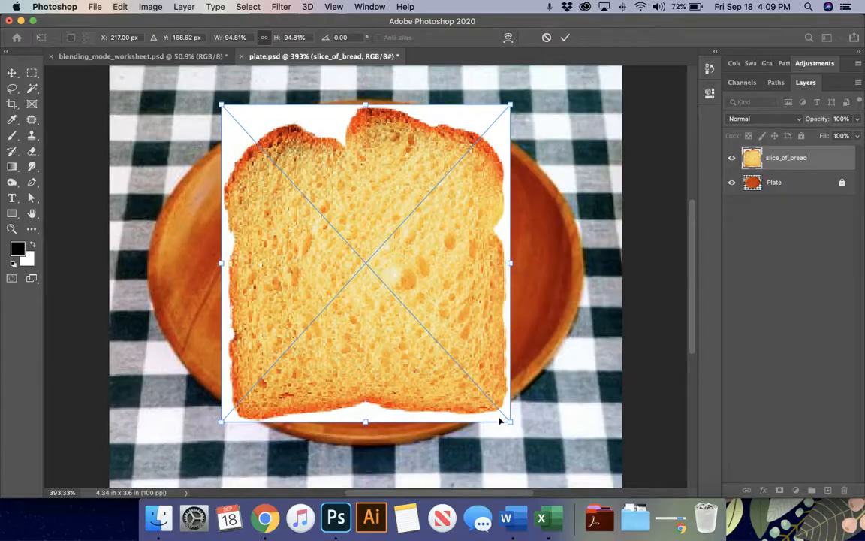
left_click_drag(508, 422, 496, 394)
left_click_drag(469, 339, 479, 348)
left_click_drag(499, 407, 494, 397)
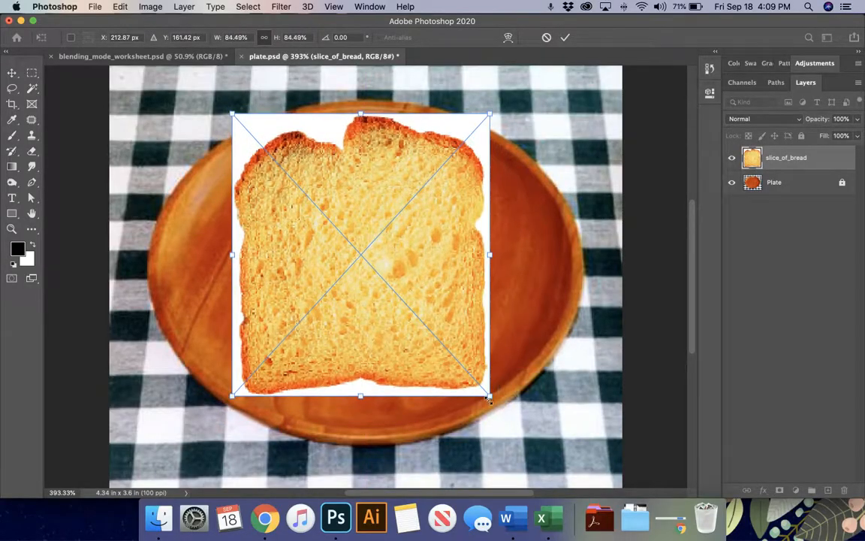
left_click_drag(475, 346, 477, 344)
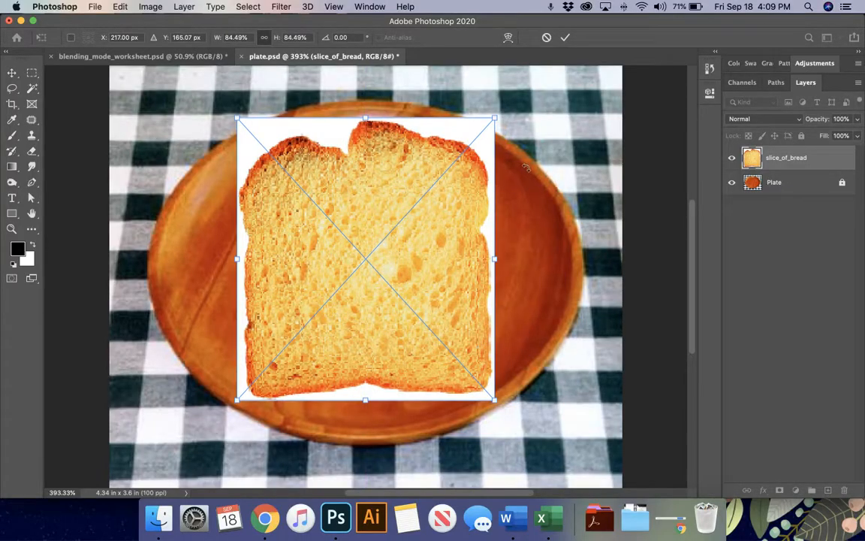
left_click(566, 37)
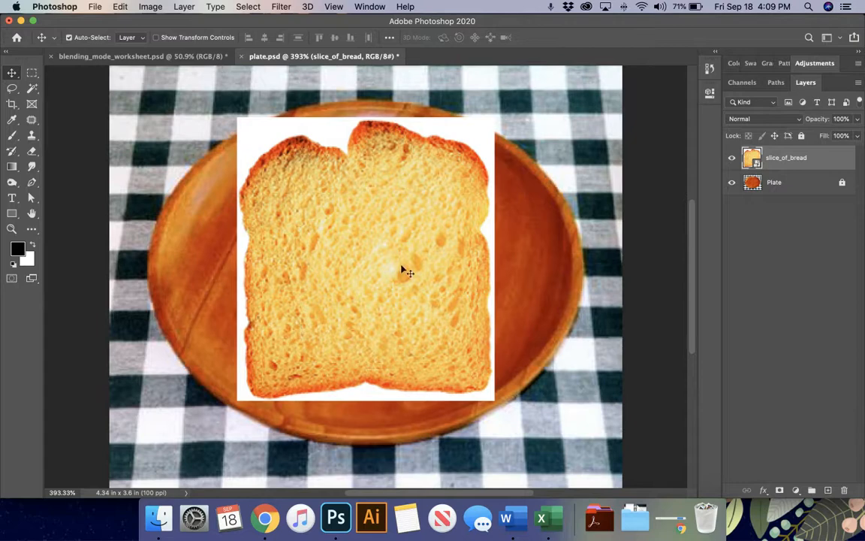
- Switch the Layers panel to Large Thumbnails
right_click(808, 162)
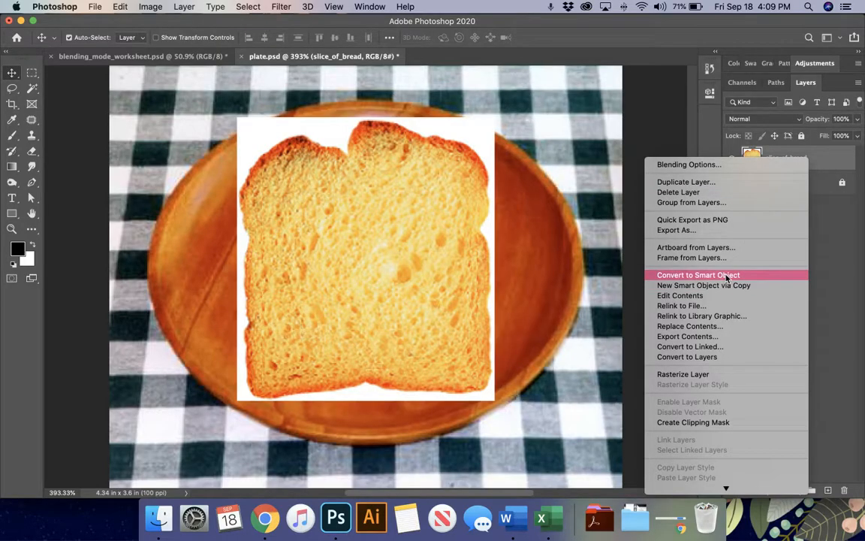
left_click(669, 379)
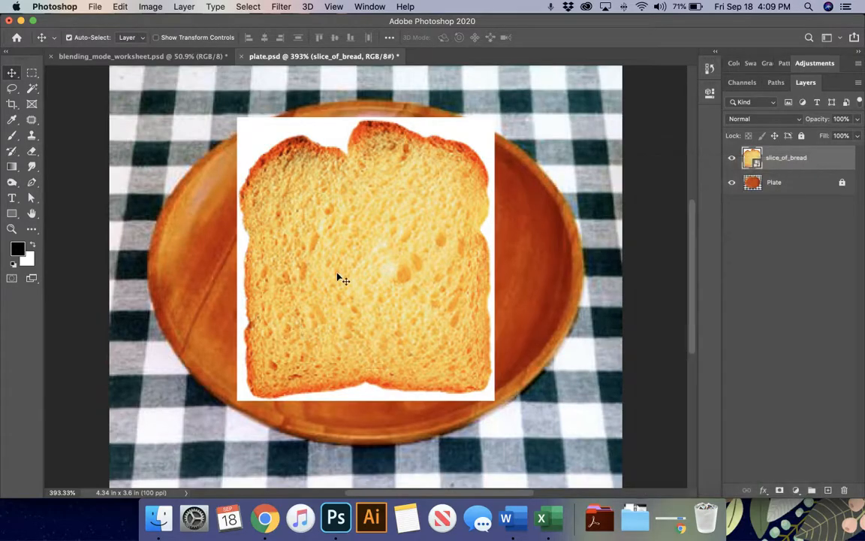
right_click(752, 156)
left_click(696, 272)
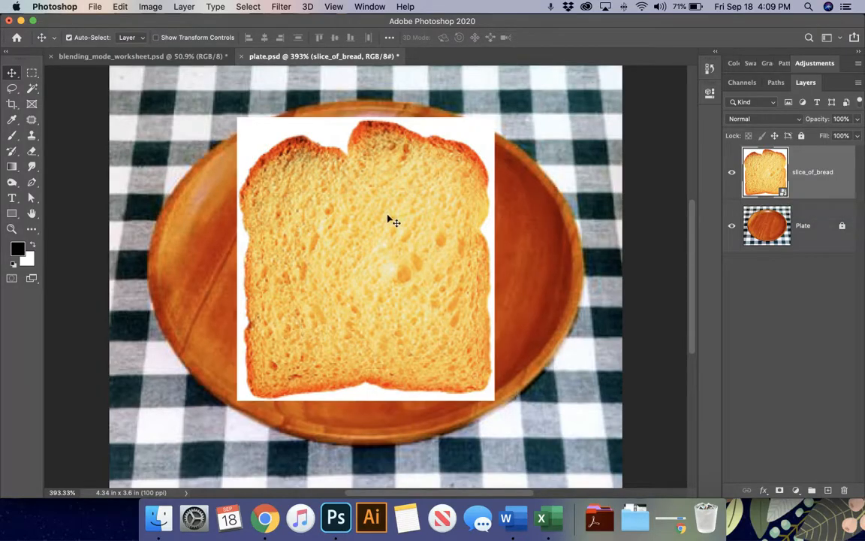
- Try erasing the bread smart object, cancel, then rasterize the slice_of_bread layer
key("e")
left_click(344, 206)
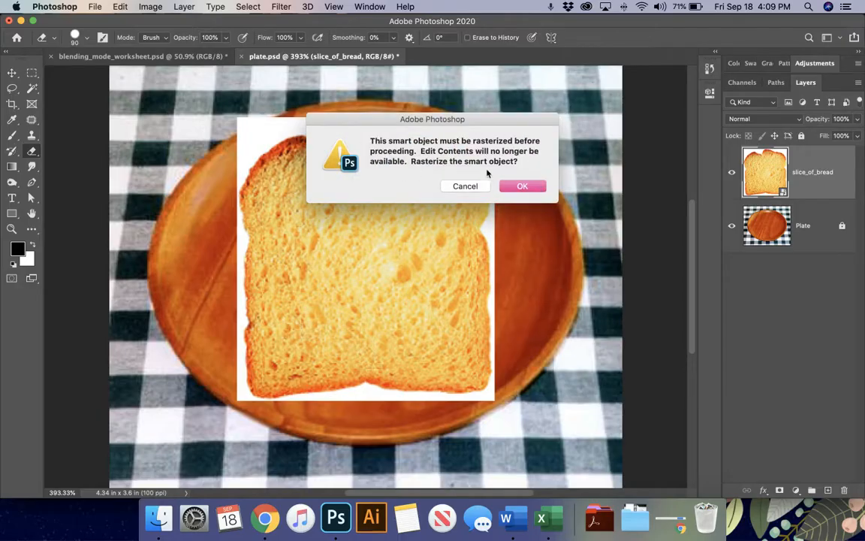
left_click(481, 187)
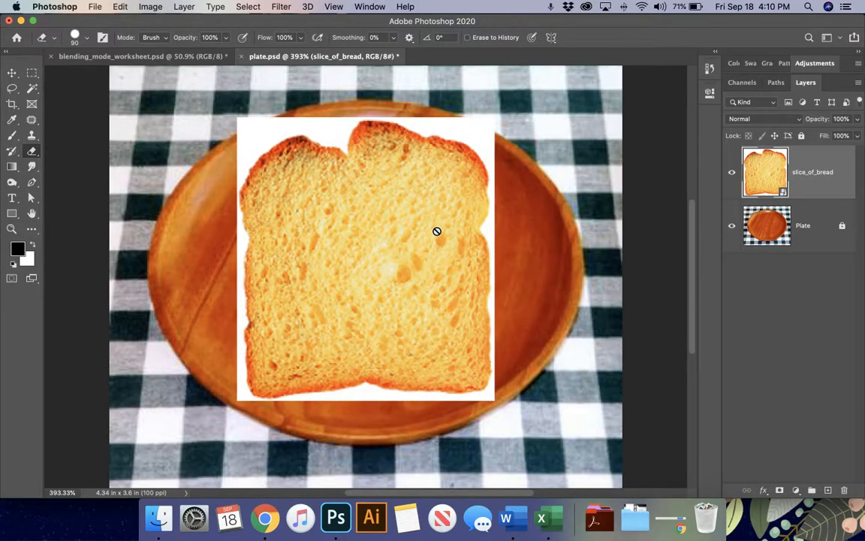
right_click(806, 197)
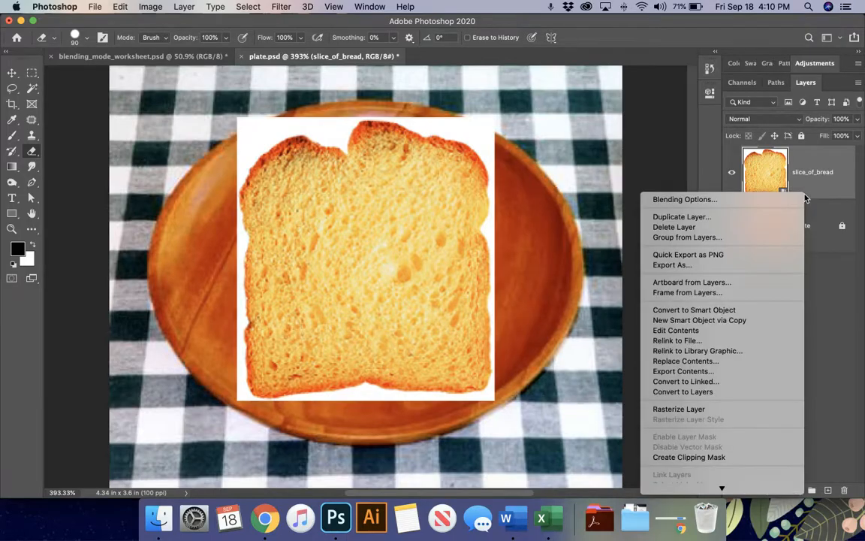
left_click(720, 408)
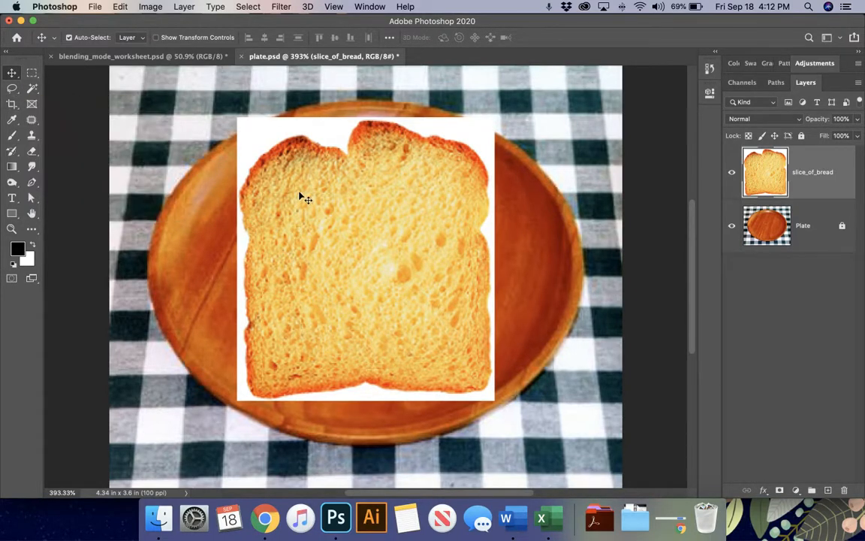
- Try the Lasso and Magic Wand on the bread, then settle on the Quick Selection Tool
left_click(12, 88)
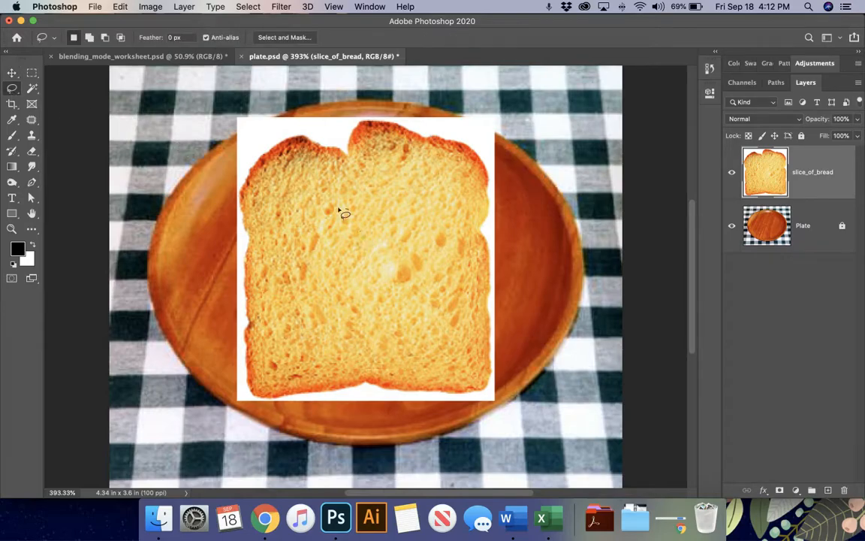
mouse_move(347, 208)
left_mouse_down()
mouse_move(329, 249)
mouse_move(348, 296)
mouse_move(393, 265)
mouse_move(439, 254)
mouse_move(399, 199)
mouse_move(349, 209)
left_mouse_up()
left_click(379, 307)
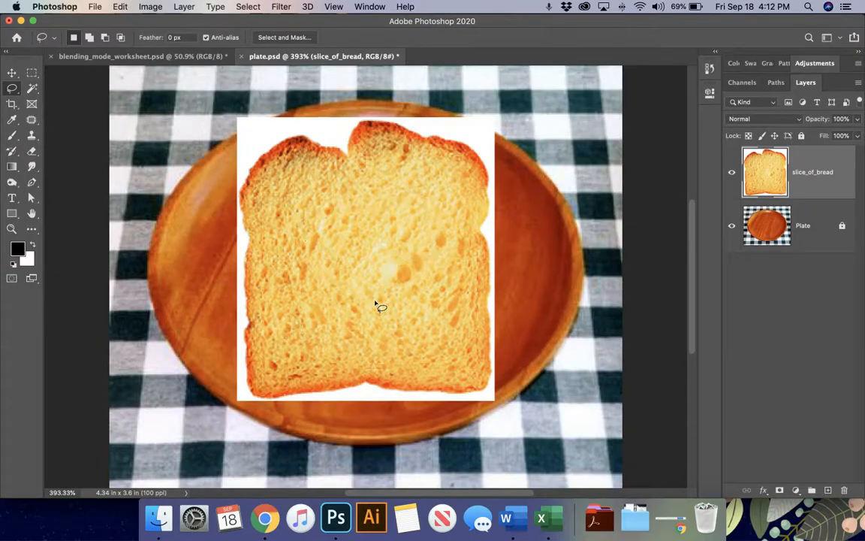
left_click(32, 89)
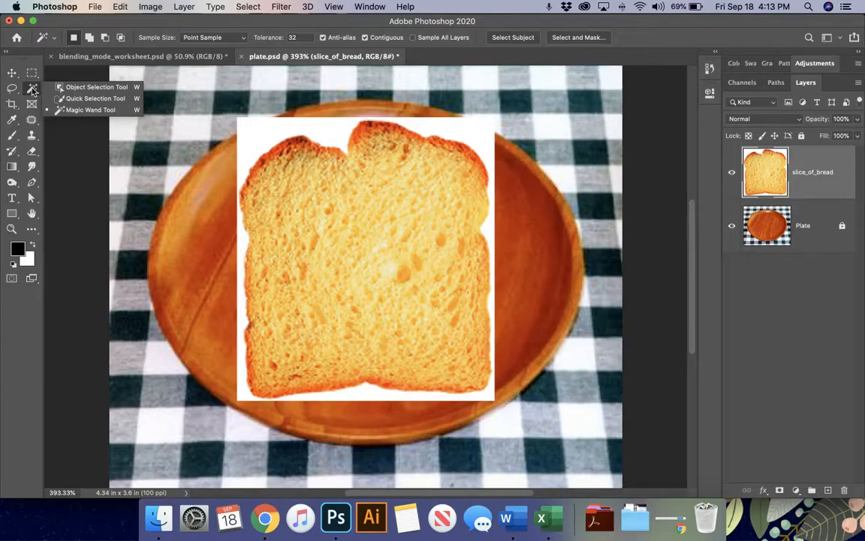
left_click(85, 100)
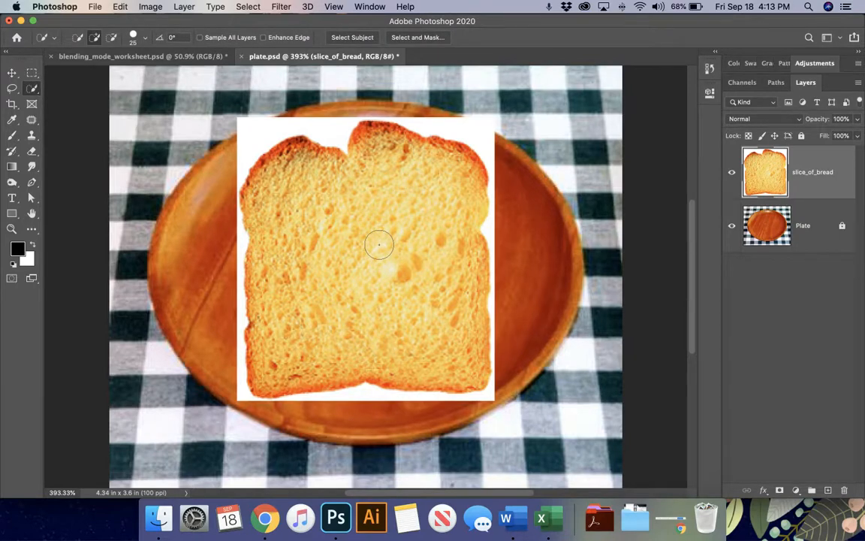
- Zoom in on the bread, set the brush to 35 px, and start selecting the top crust
key("super+equal")
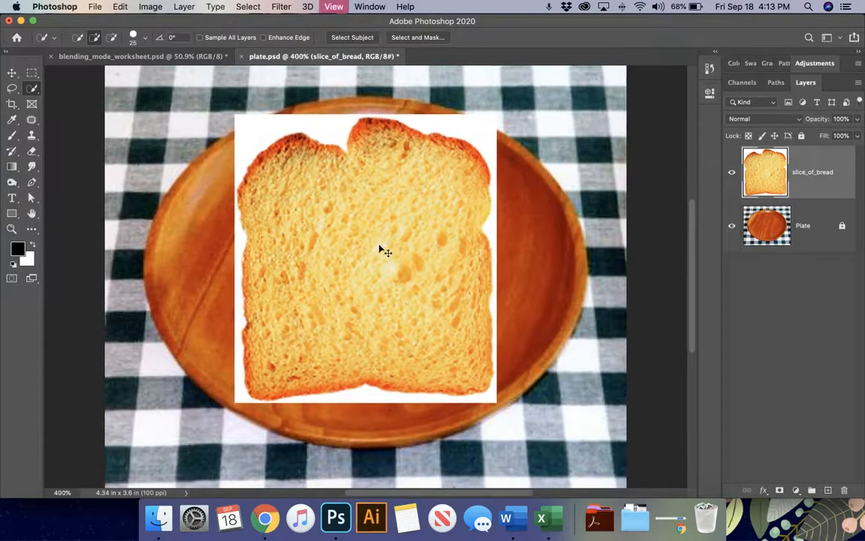
key("super+equal")
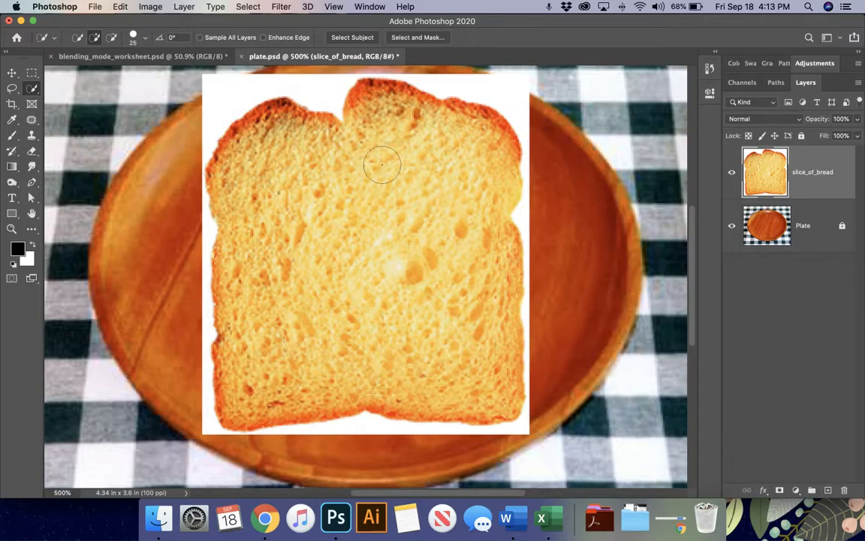
key("bracketright")
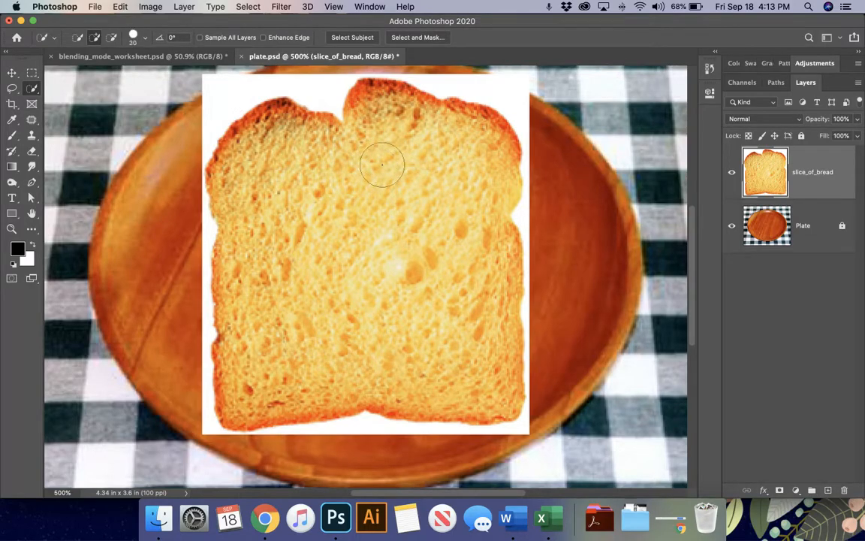
left_click(132, 37)
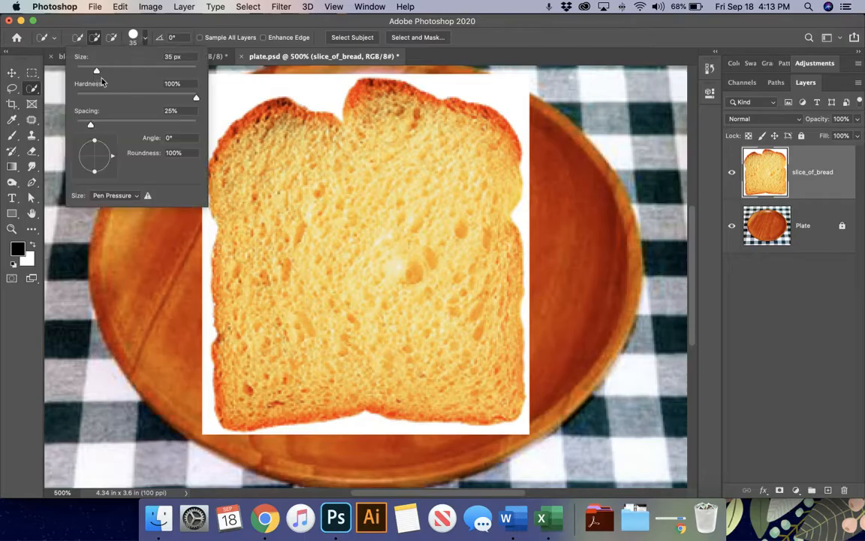
left_click_drag(96, 72, 97, 70)
left_click(136, 33)
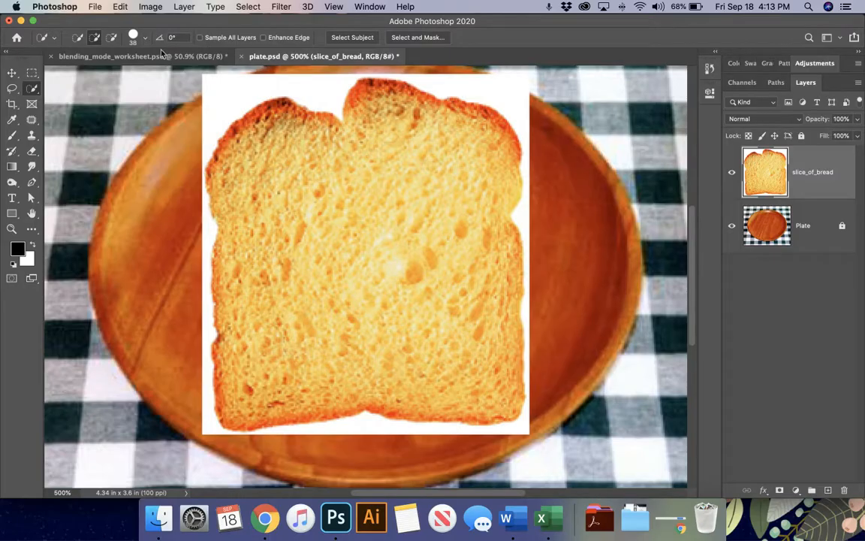
key("bracketright")
key("bracketright")
key("bracketleft")
key("bracketleft")
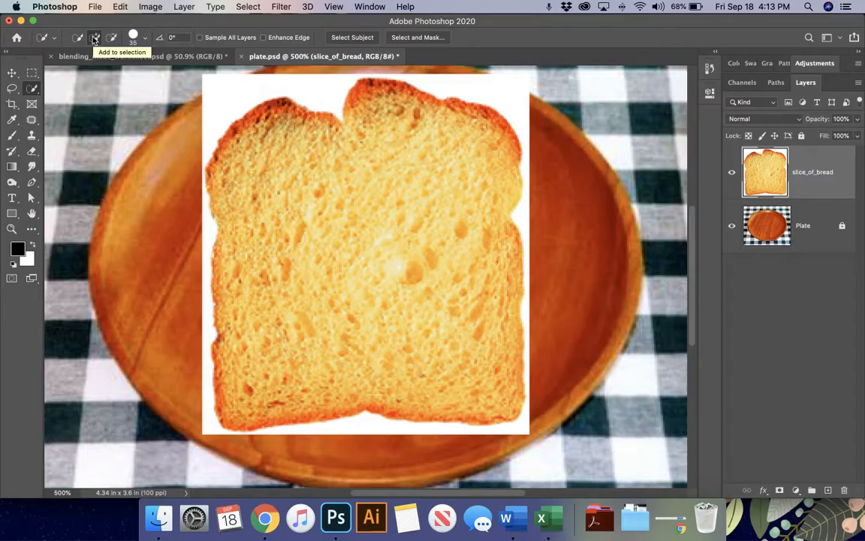
left_click(383, 128)
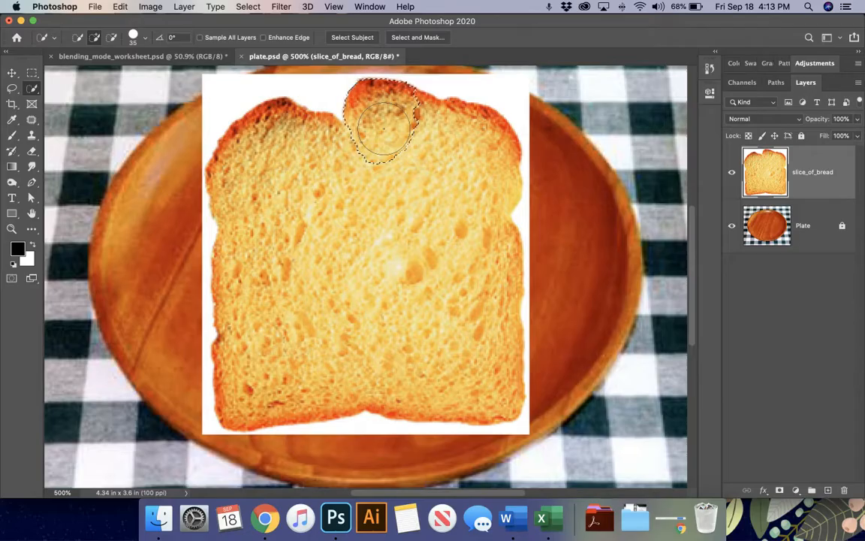
- Brush the selection across the bread, clean edges with a 10 px subtract brush, reset brush to 30
mouse_move(399, 129)
left_mouse_down()
mouse_move(455, 169)
mouse_move(375, 176)
mouse_move(248, 152)
mouse_move(266, 161)
mouse_move(232, 163)
mouse_move(229, 204)
mouse_move(257, 255)
mouse_move(239, 280)
mouse_move(300, 259)
mouse_move(372, 272)
mouse_move(440, 304)
mouse_move(428, 315)
mouse_move(454, 331)
left_mouse_up()
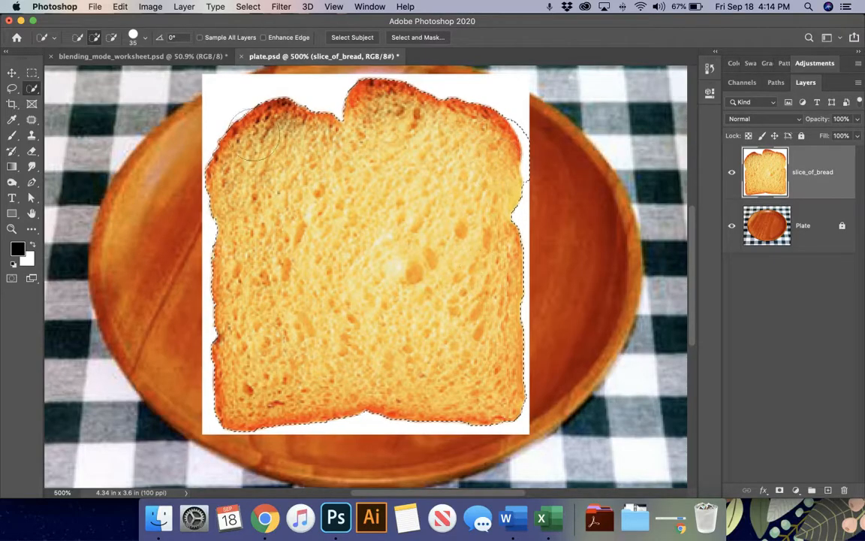
left_click(111, 37)
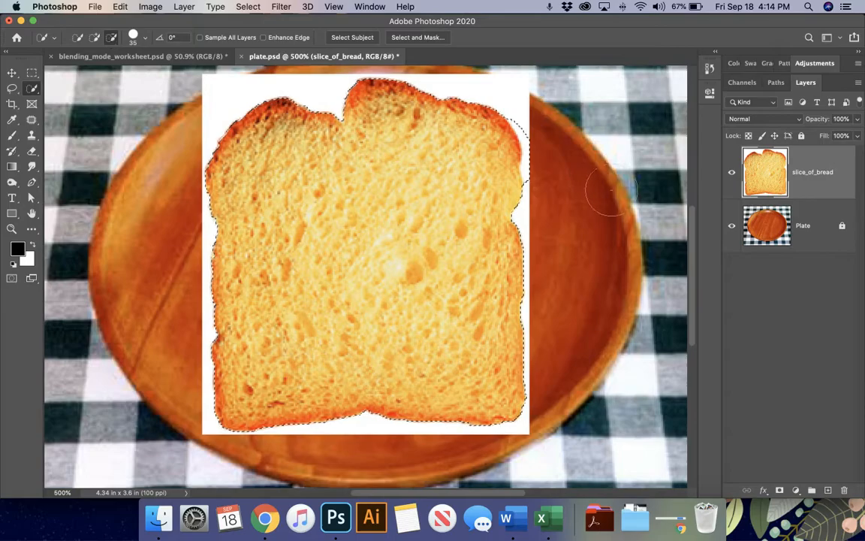
key("bracketleft")
key("bracketleft")
key("bracketleft")
key("bracketleft")
key("bracketleft")
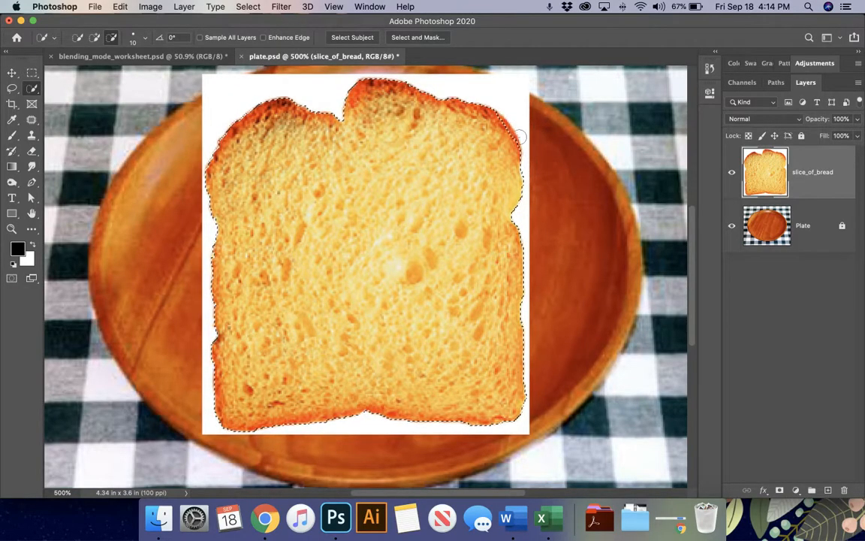
left_click(94, 36)
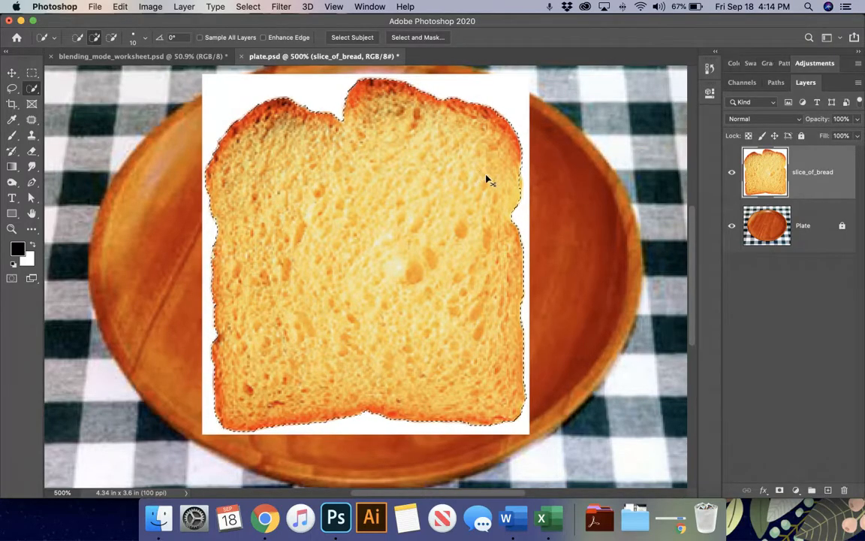
key("super+d")
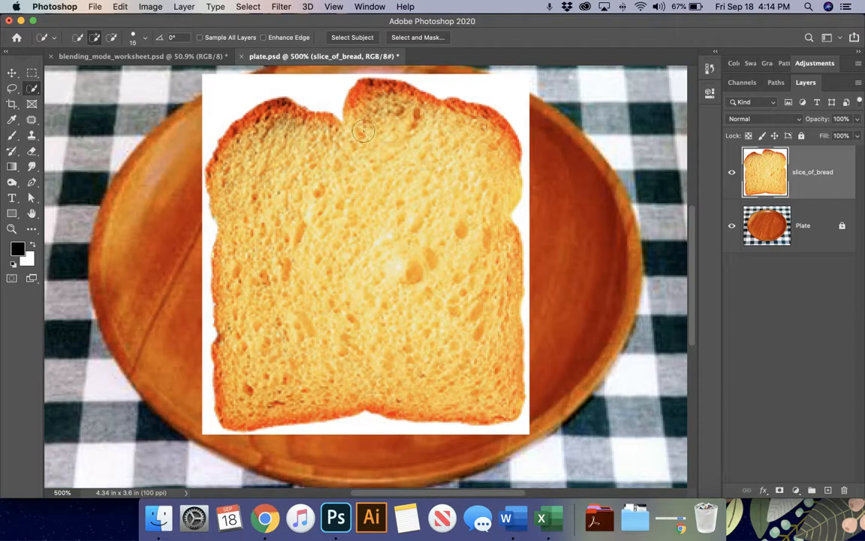
key("bracketright")
key("bracketright")
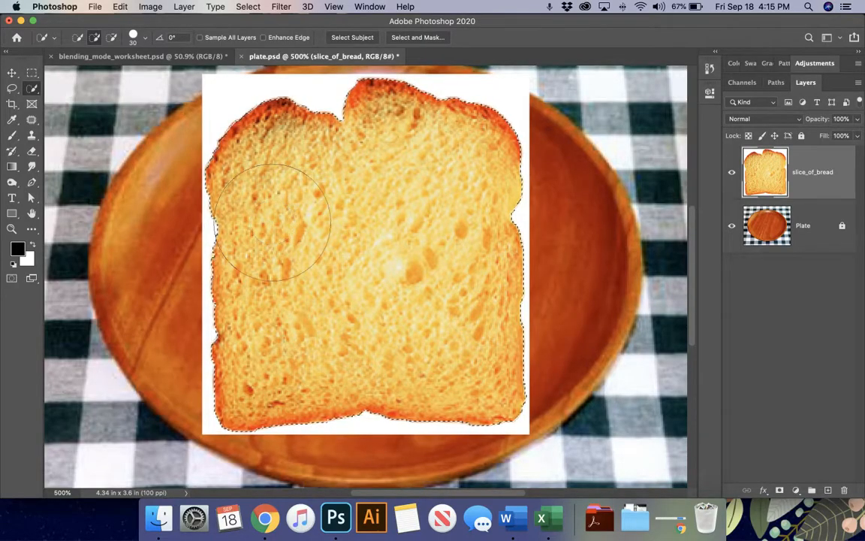
- Paint and erase trial strokes on the bread, undo both, and expand the Adjustments list
key("b")
key("bracketleft")
key("bracketleft")
key("bracketleft")
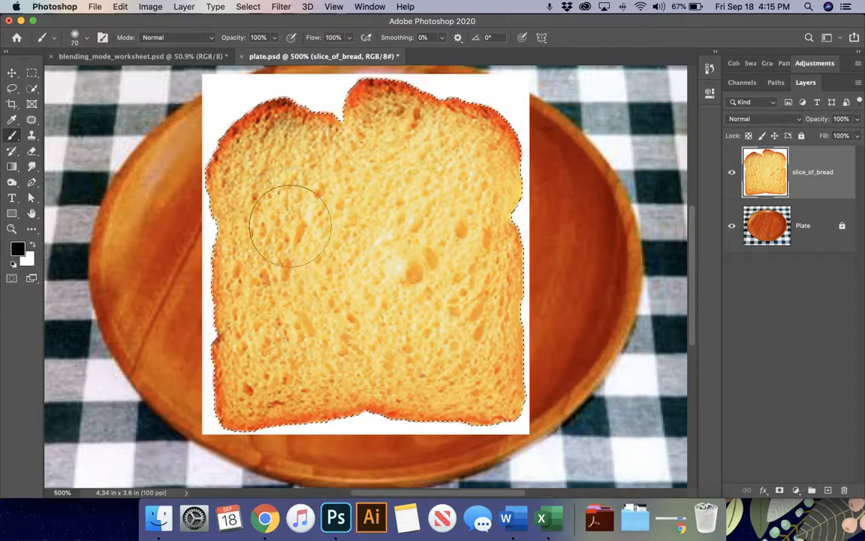
left_click_drag(498, 187, 501, 228)
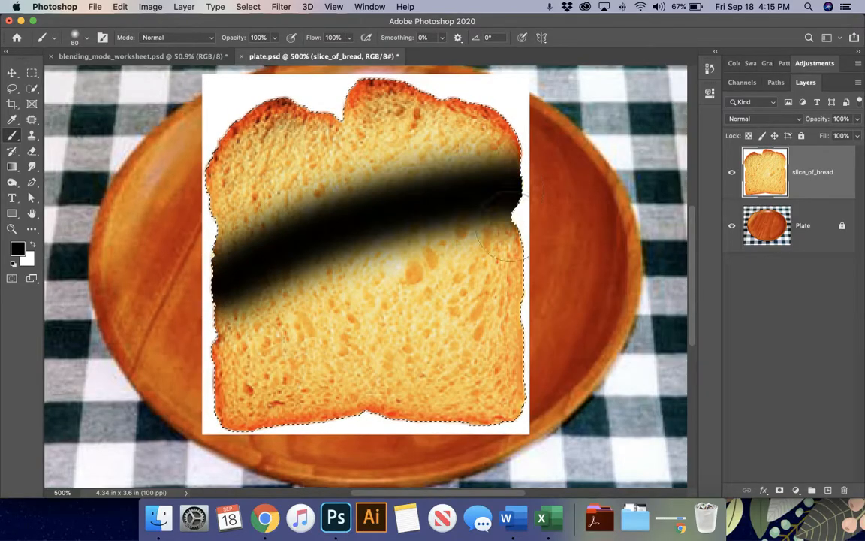
mouse_move(241, 316)
left_mouse_down()
mouse_move(480, 286)
mouse_move(383, 372)
mouse_move(225, 390)
mouse_move(799, 234)
left_mouse_up()
key("super+z")
key("e")
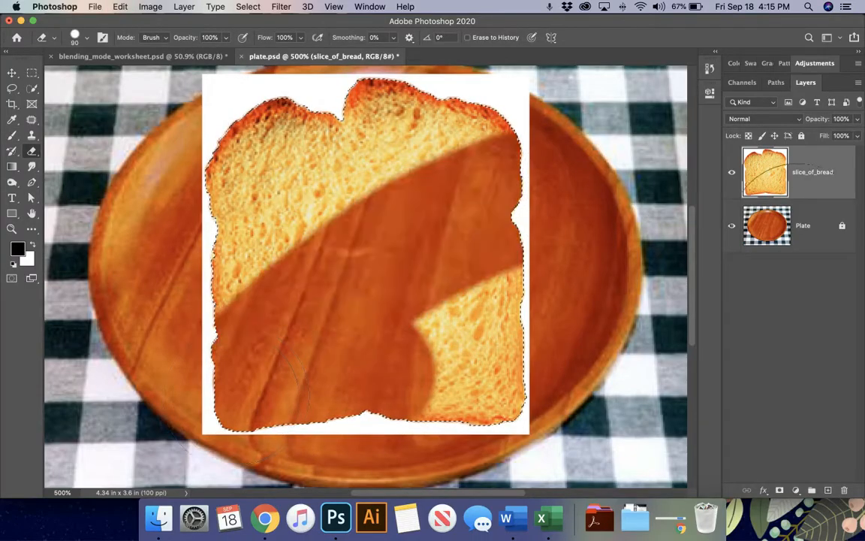
left_click_drag(451, 338, 585, 331)
key("super+z")
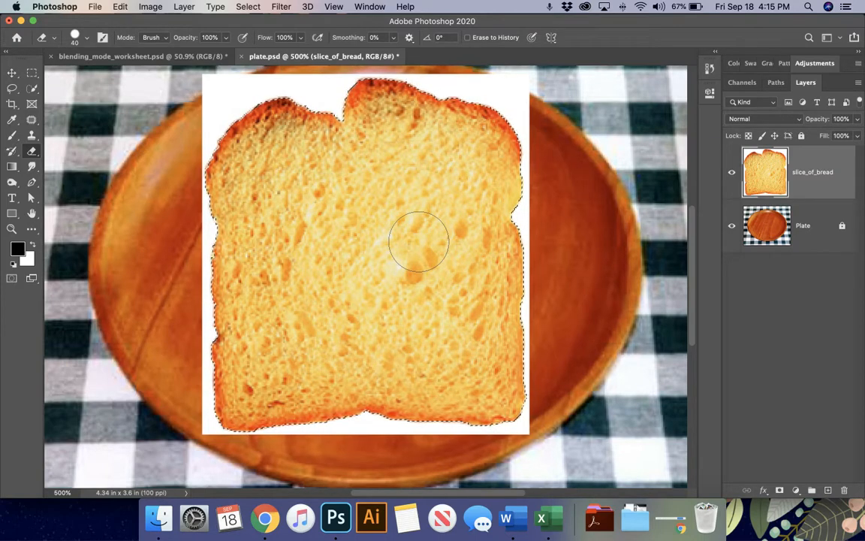
left_click(815, 63)
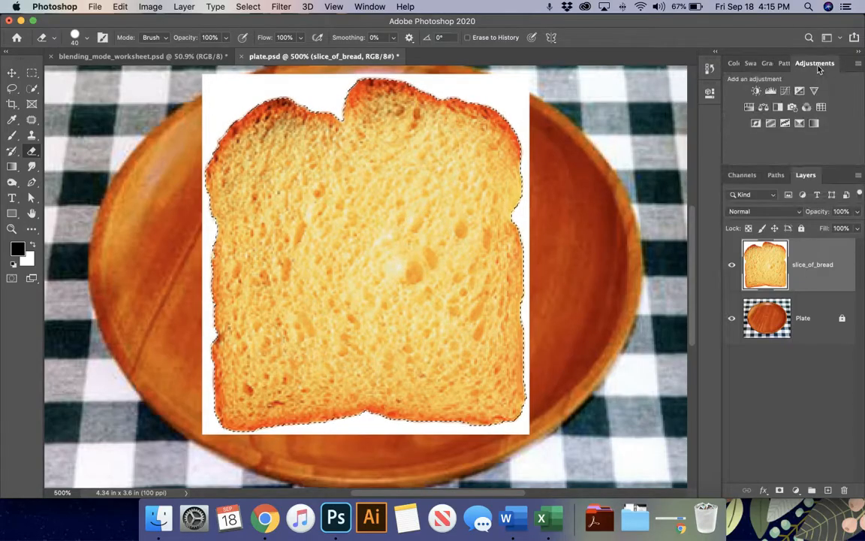
- Add a Brightness/Contrast adjustment, test darkening the bread, then delete that adjustment layer
left_click(757, 91)
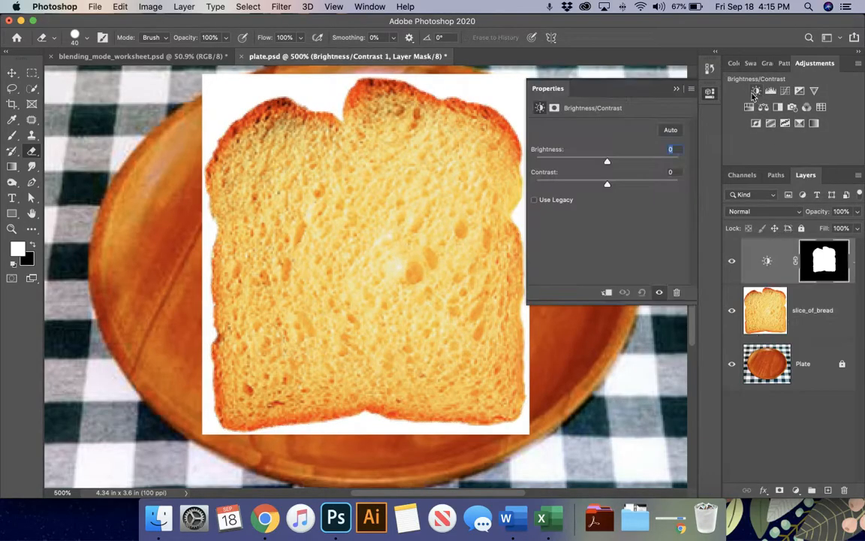
mouse_move(608, 165)
left_mouse_down()
mouse_move(672, 165)
mouse_move(540, 165)
mouse_move(603, 162)
left_mouse_up()
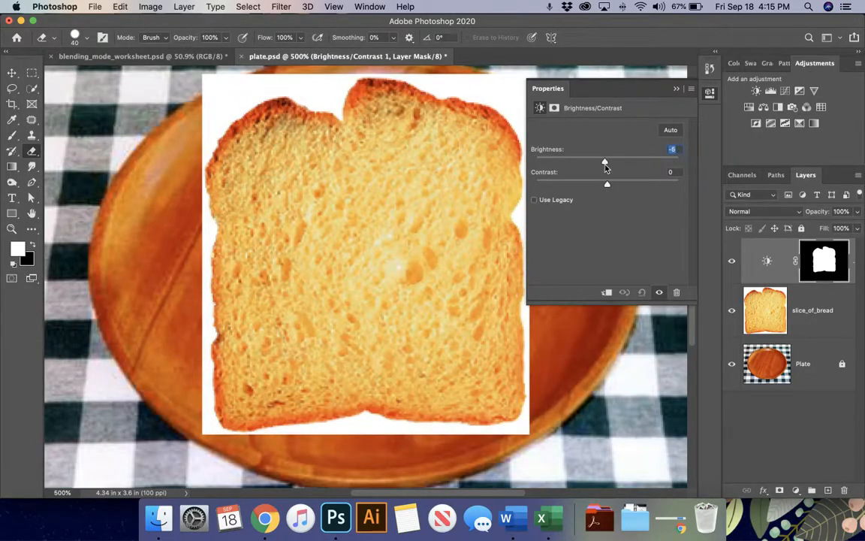
left_click(772, 277)
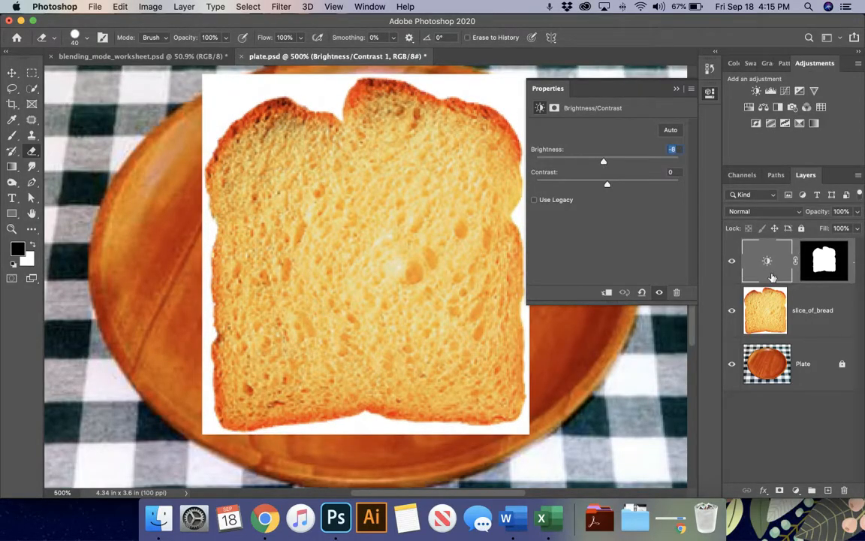
left_click(676, 89)
key("Delete")
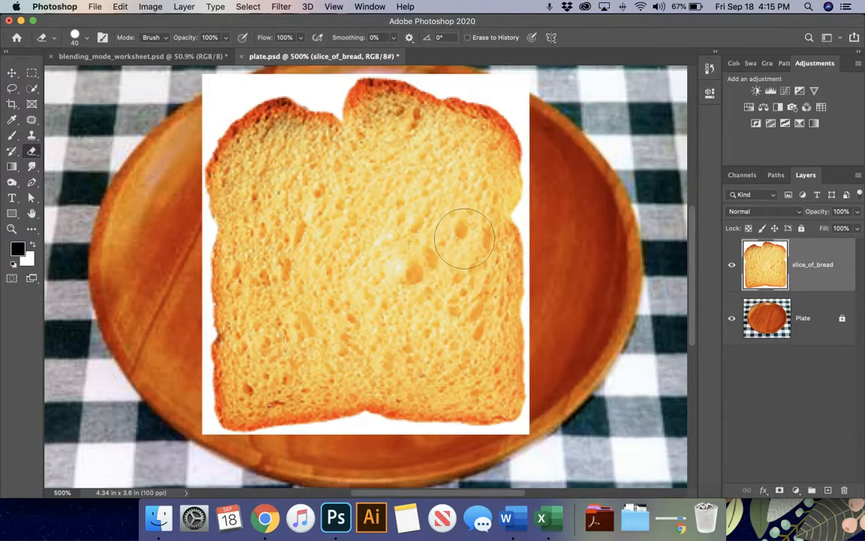
- Brush a selection onto the bread in Quick Mask mode, then exit Quick Mask
key("q")
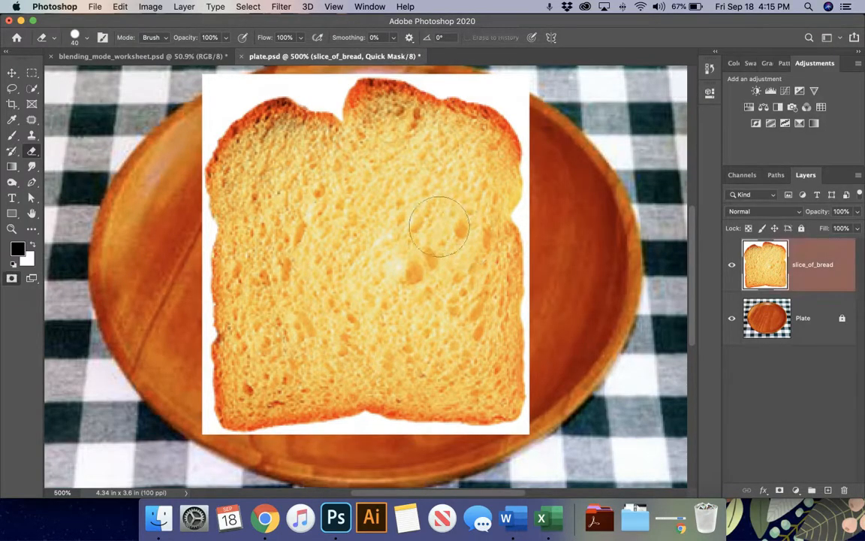
key("w")
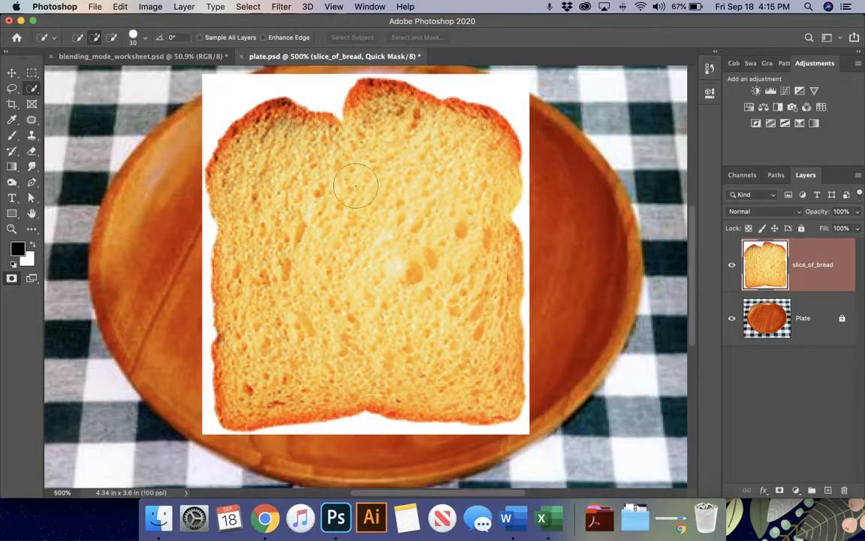
mouse_move(426, 155)
left_mouse_down()
mouse_move(335, 258)
mouse_move(370, 276)
mouse_move(469, 174)
left_mouse_up()
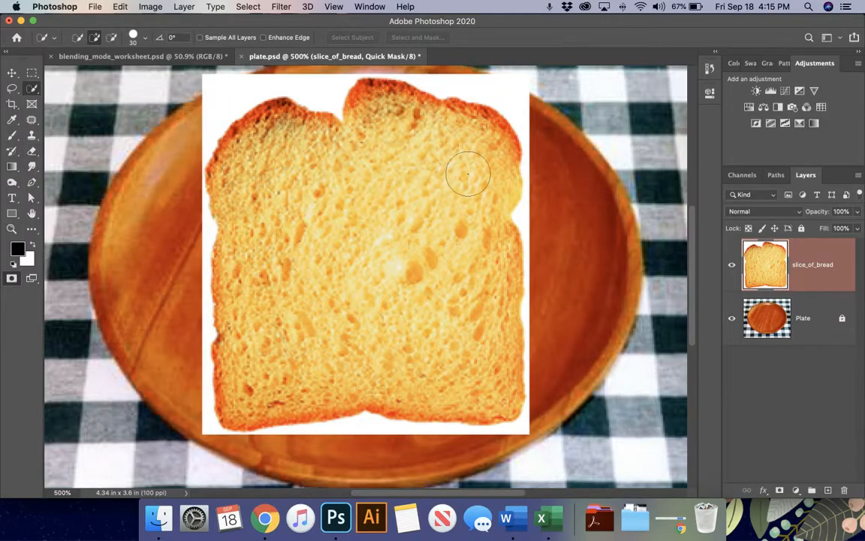
key("q")
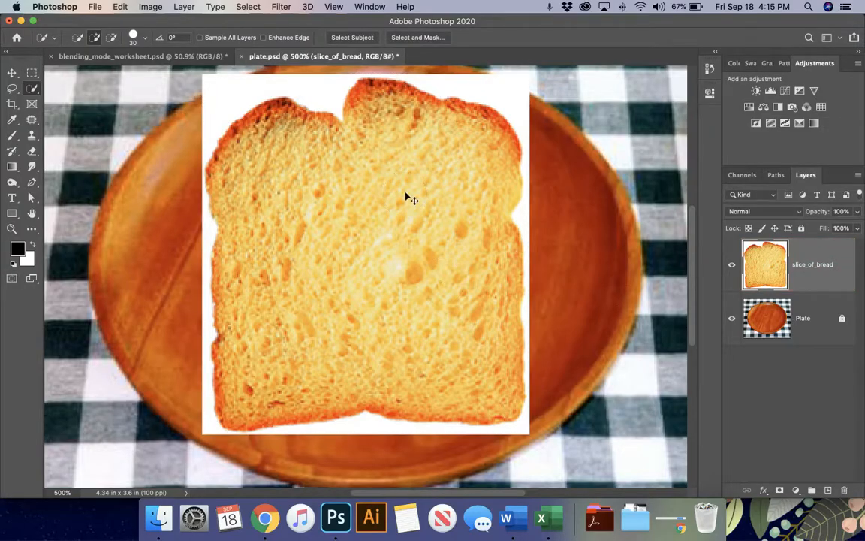
- Select the whole bread, clear it, then restore the pixels with Edit > Undo Clear
mouse_move(411, 170)
left_mouse_down()
mouse_move(414, 141)
mouse_move(329, 178)
mouse_move(285, 223)
left_mouse_up()
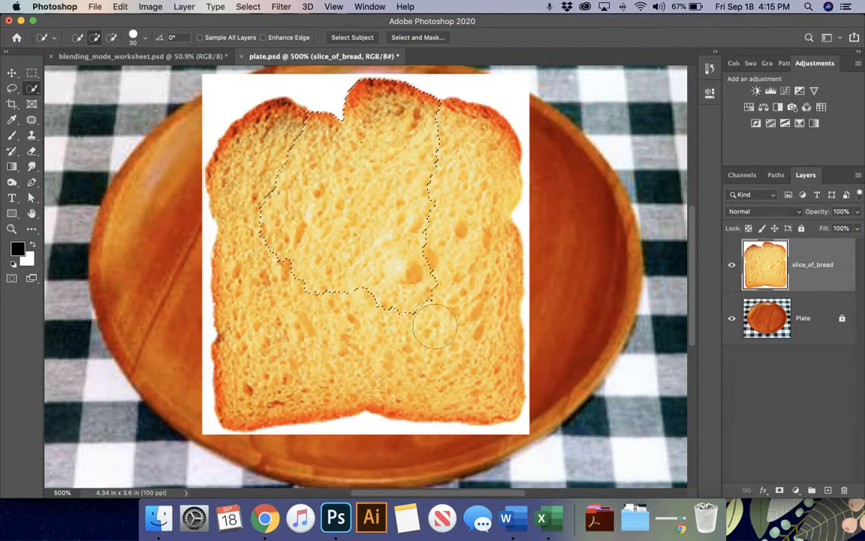
mouse_move(434, 324)
left_mouse_down()
mouse_move(477, 197)
mouse_move(364, 353)
left_mouse_up()
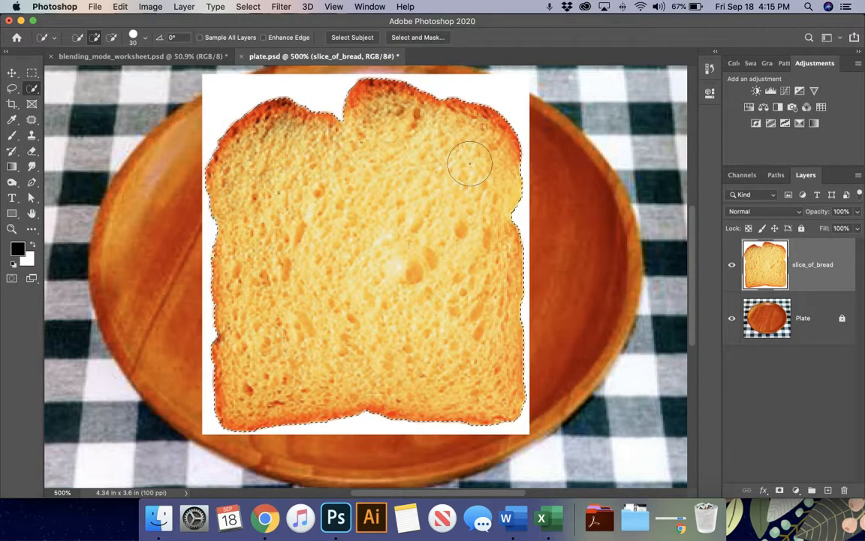
key("Delete")
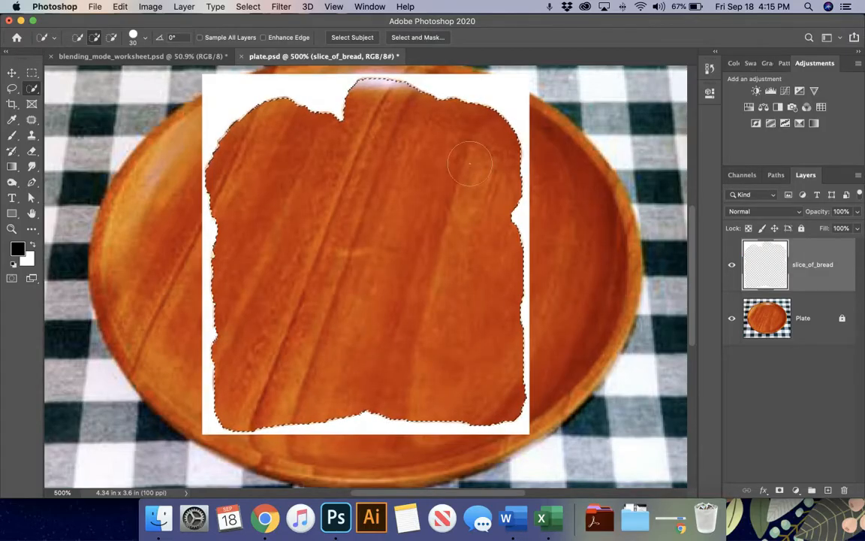
left_click(119, 7)
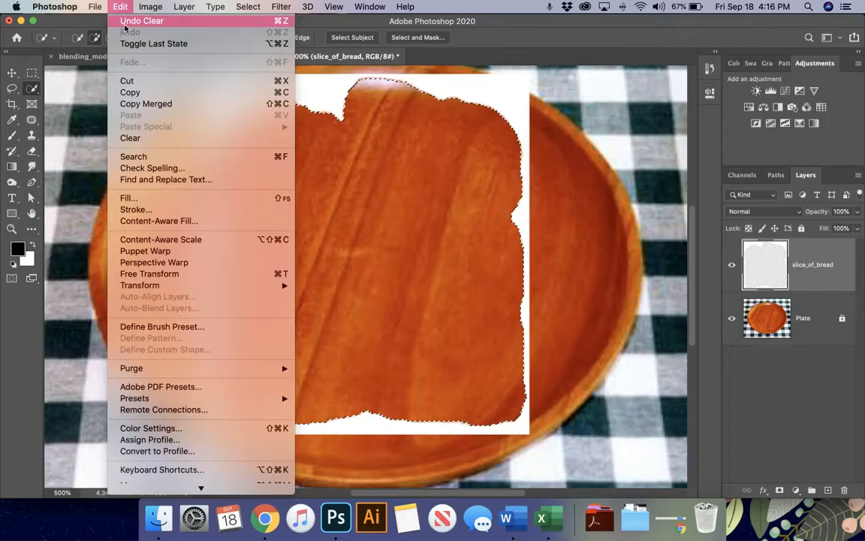
left_click(123, 22)
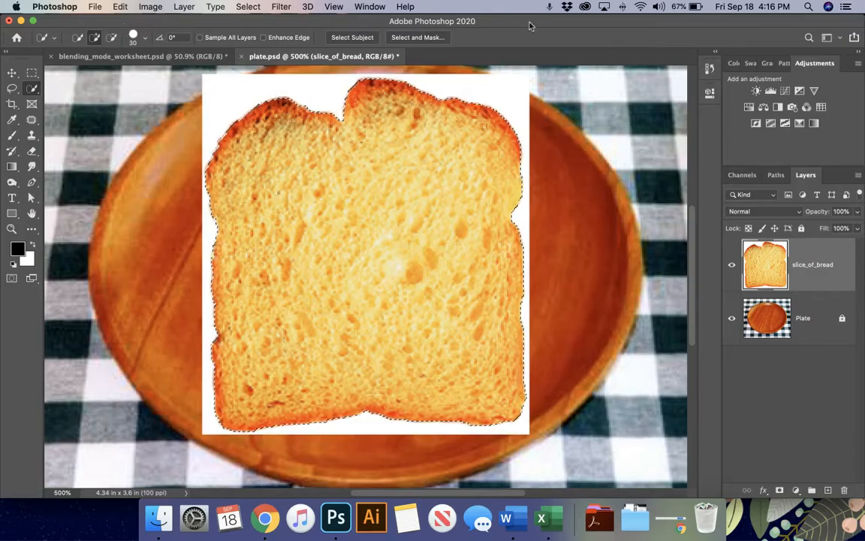
- Invert the bread selection so it covers the white background instead
left_click(709, 69)
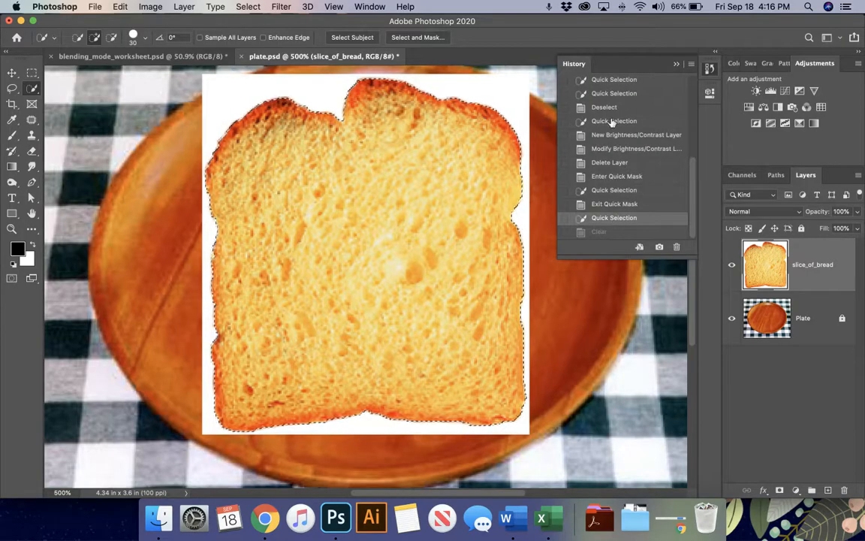
left_click(712, 70)
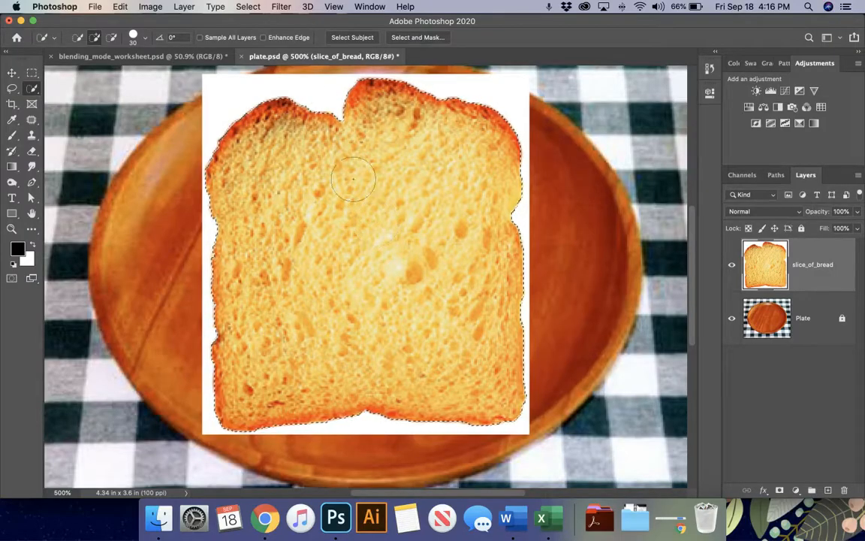
left_click(248, 7)
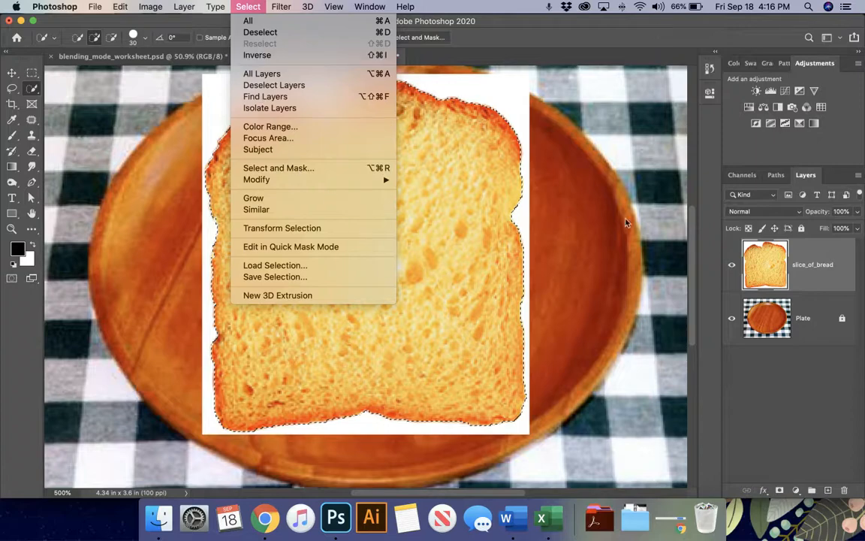
key("Escape")
scroll(636, 212, "down", 2)
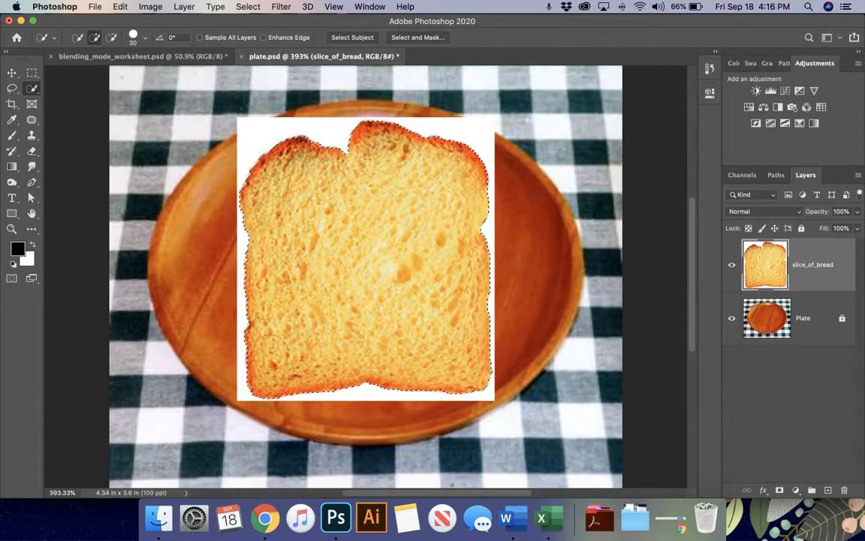
left_click(252, 7)
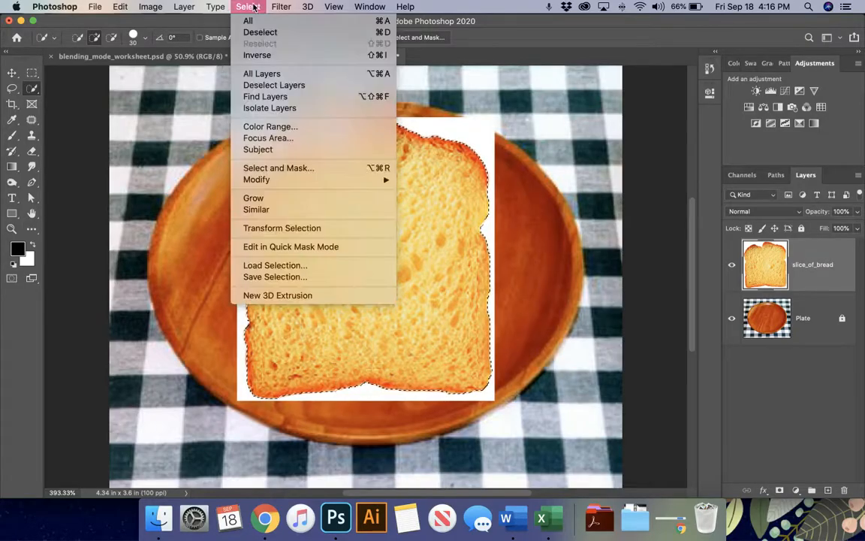
left_click(257, 55)
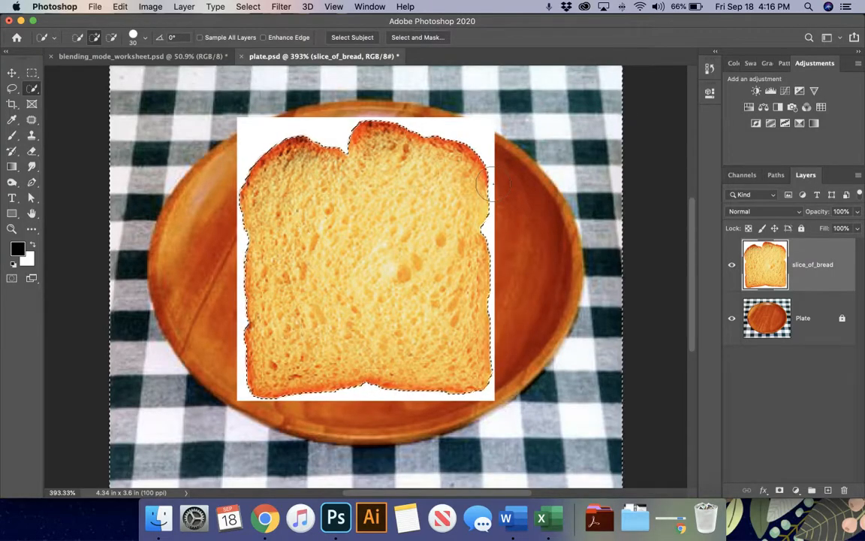
- Delete the white background around the bread and deselect
key("Delete")
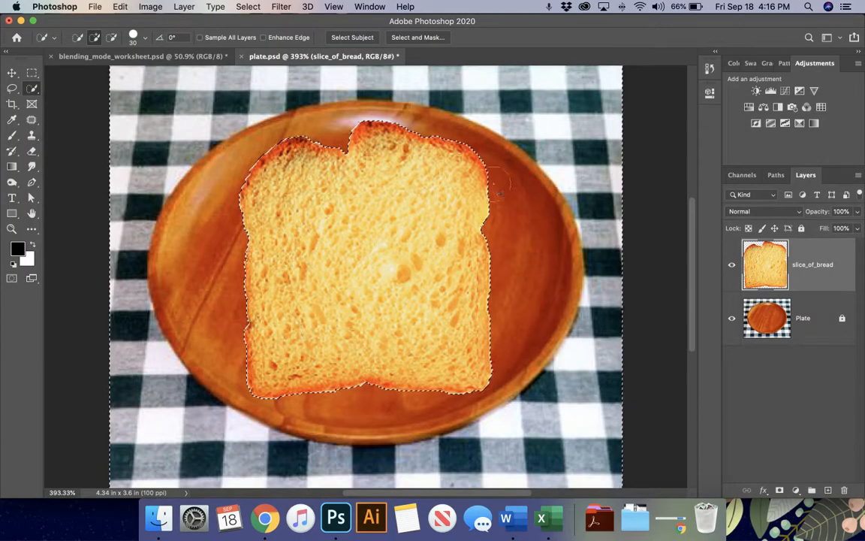
left_click(248, 6)
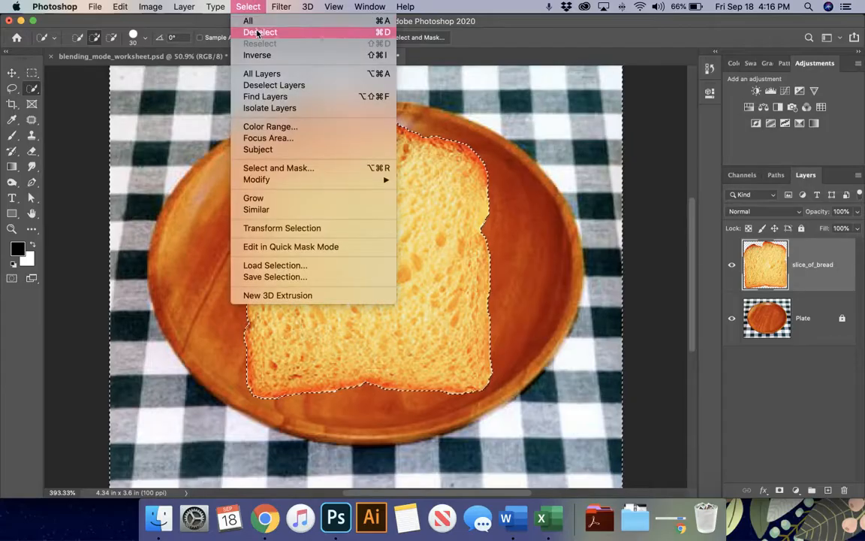
left_click(257, 32)
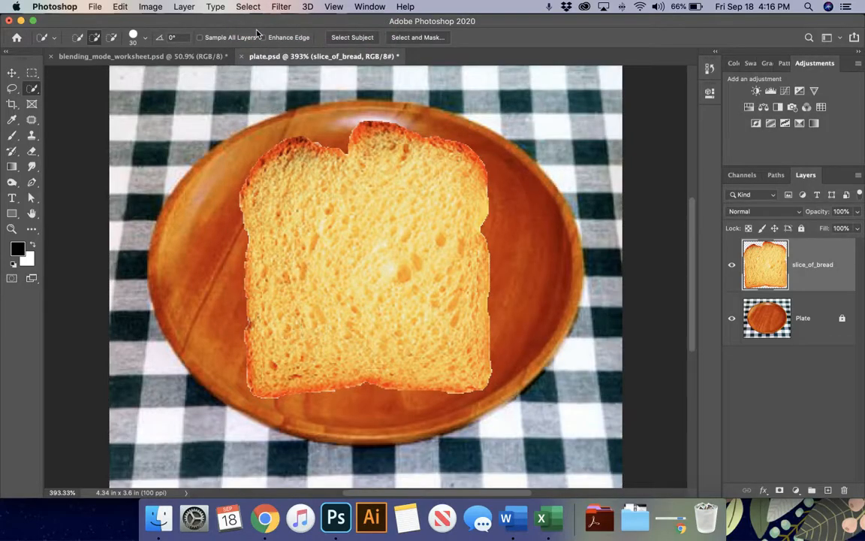
- Switch to the standard Eraser with a 20 px brush and lowered hardness
key("super+plus")
key("super+plus")
key("super+plus")
scroll(256, 34, "up", 5)
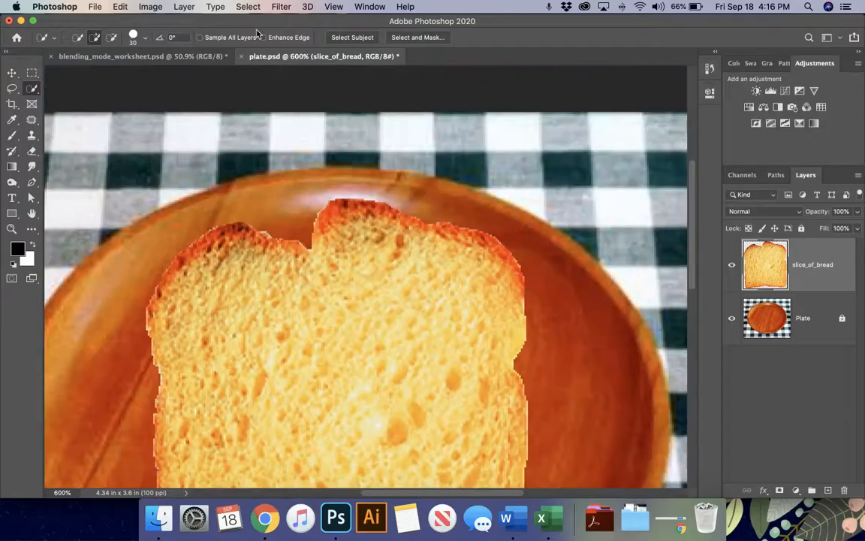
key("super+plus")
key("super+plus")
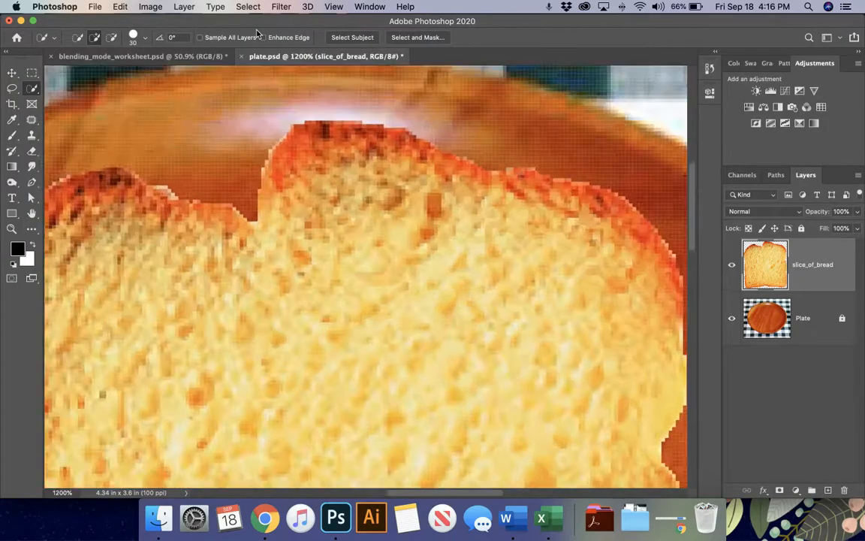
key("super+minus")
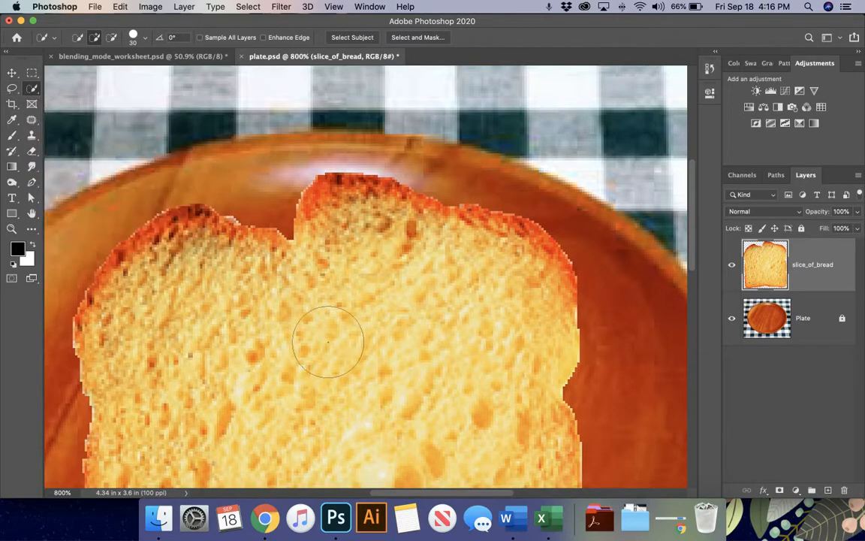
scroll(328, 342, "down", 3)
scroll(329, 342, "left", 2)
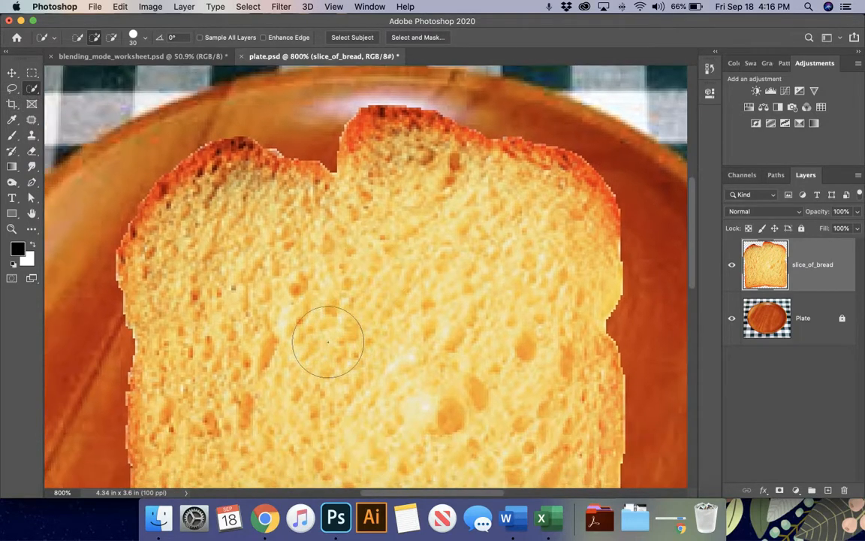
left_click(32, 153)
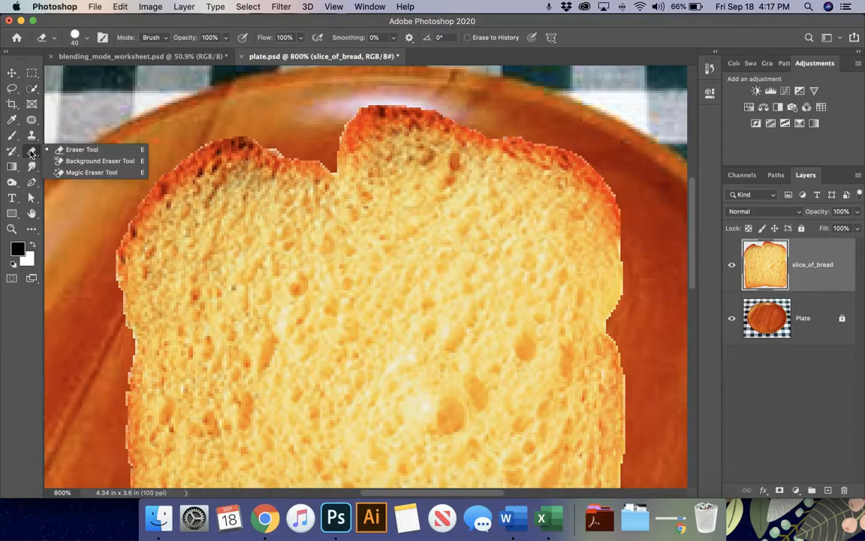
left_click(75, 150)
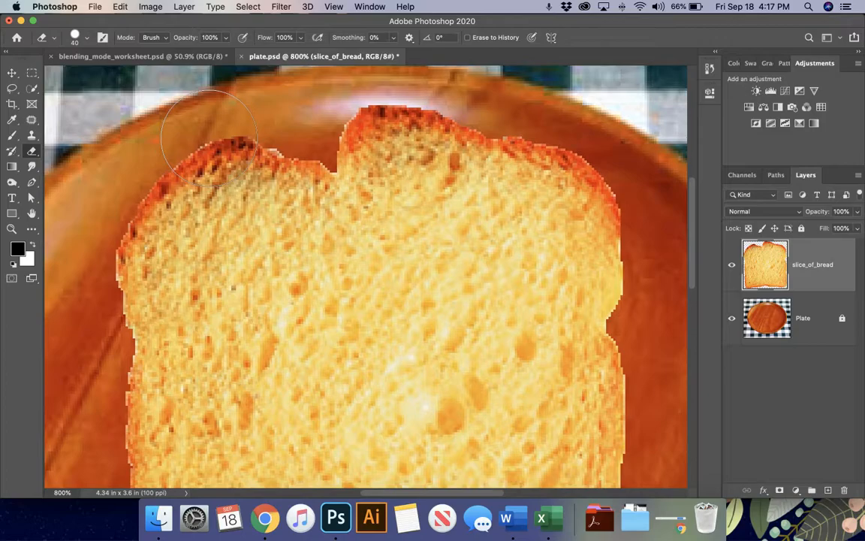
key("bracketleft")
key("bracketleft")
left_click(86, 37)
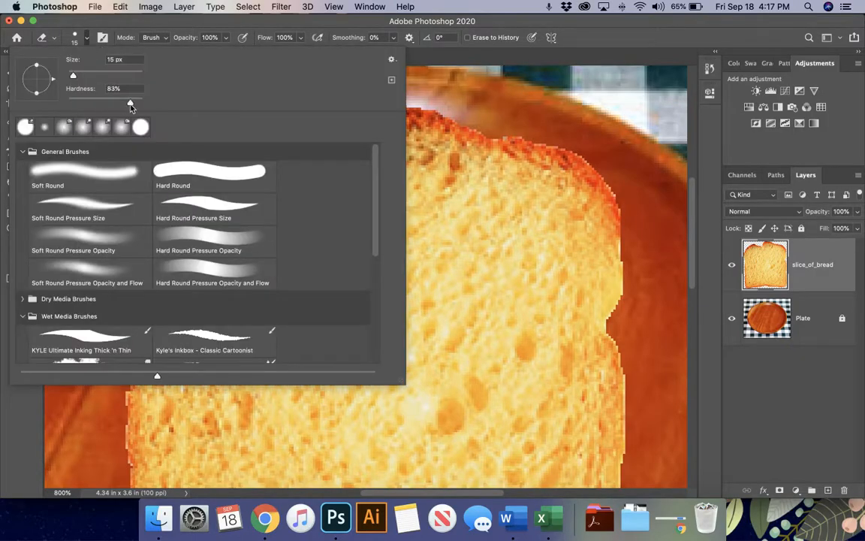
left_click_drag(154, 107, 136, 106)
left_click(92, 26)
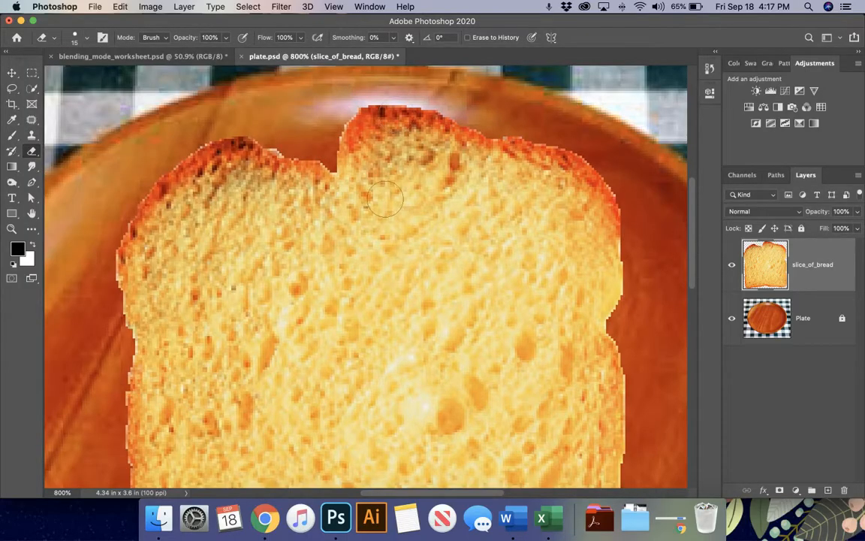
- At 1200% zoom, erase the leftover pixels along the bread's top crust edge
key("super+equal")
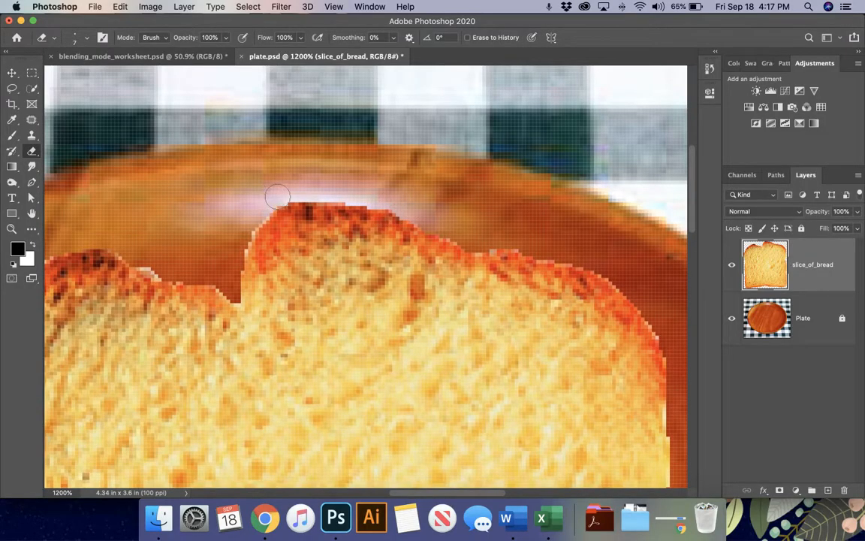
left_click_drag(277, 197, 371, 196)
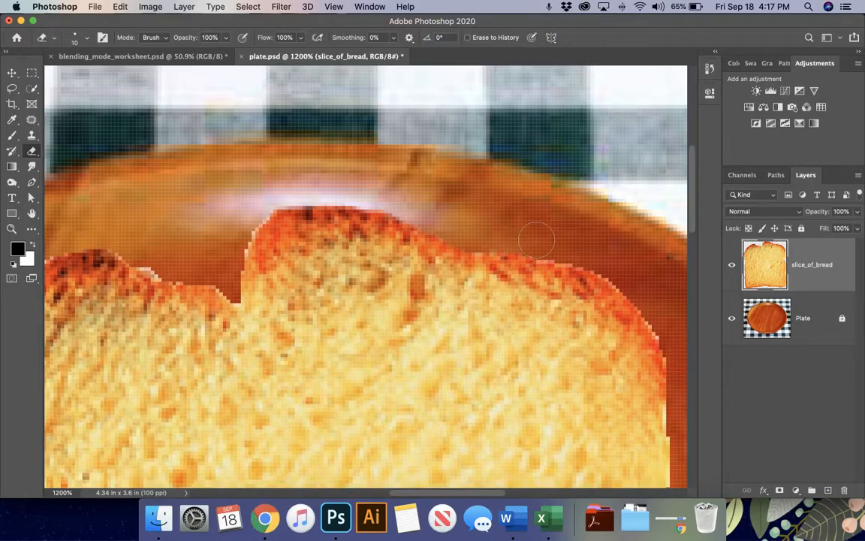
scroll(539, 237, "right", 5)
scroll(539, 236, "down", 2)
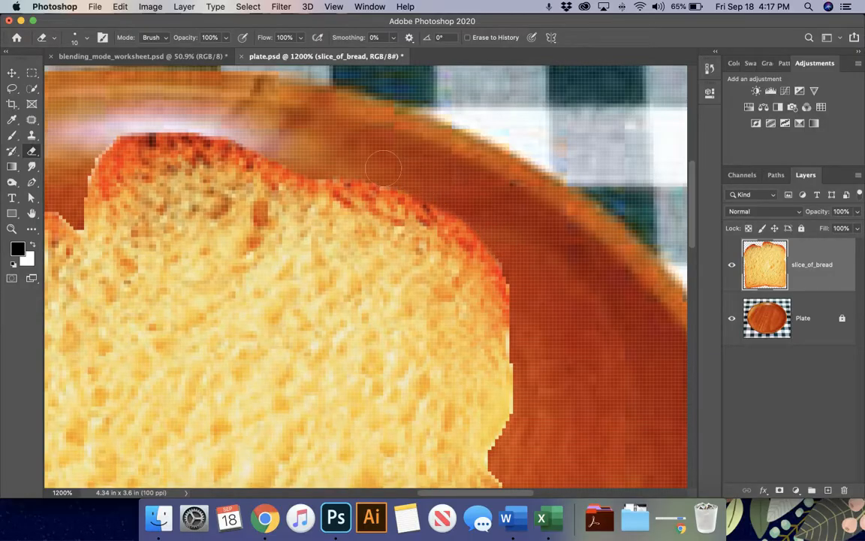
scroll(338, 160, "down", 3)
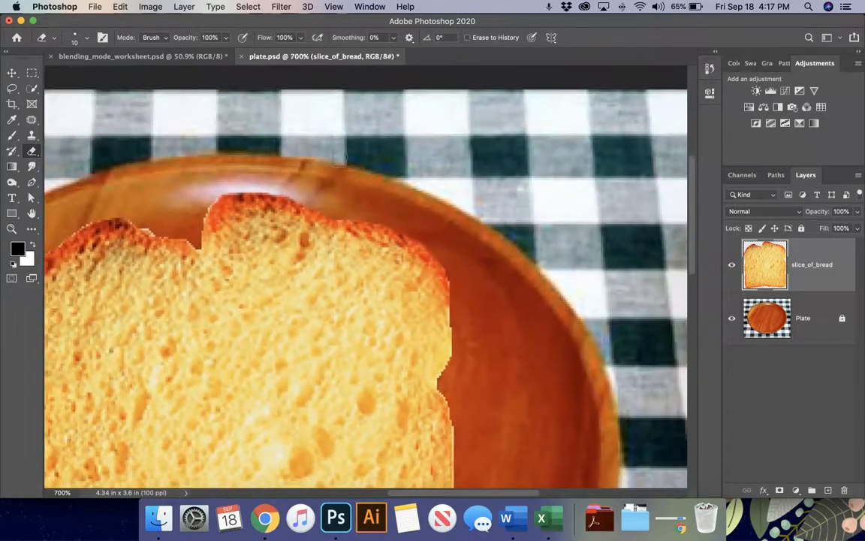
- Erase the light fringe along the bread's right edge and bottom-right corner
scroll(406, 264, "down", 3)
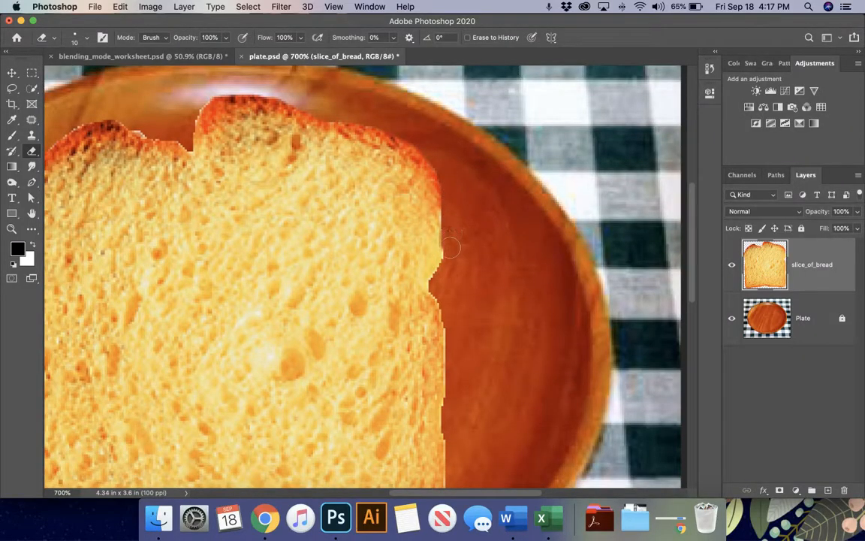
mouse_move(446, 196)
left_mouse_down()
mouse_move(408, 148)
mouse_move(320, 127)
left_mouse_up()
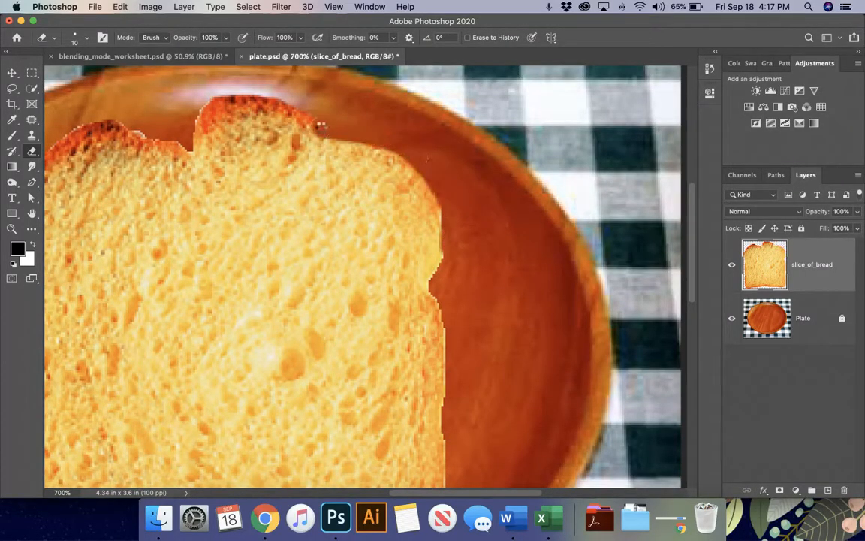
key("super+z")
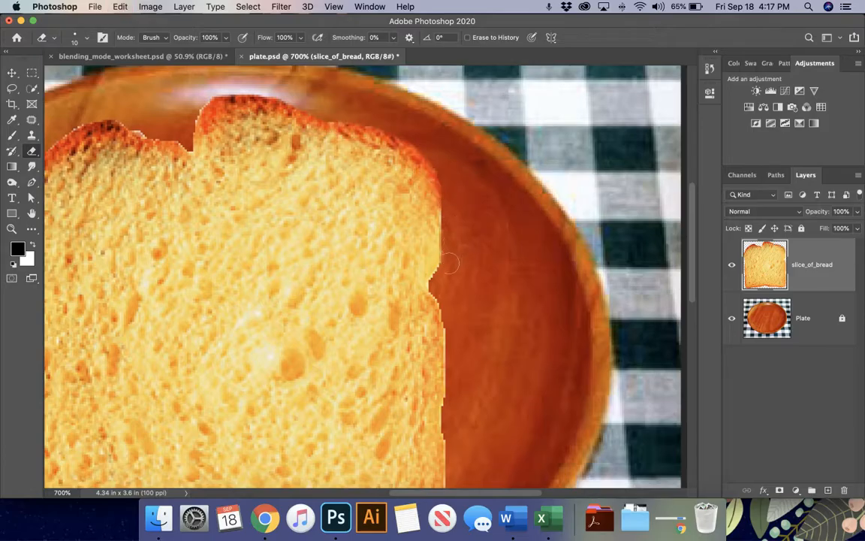
left_click_drag(439, 283, 450, 400)
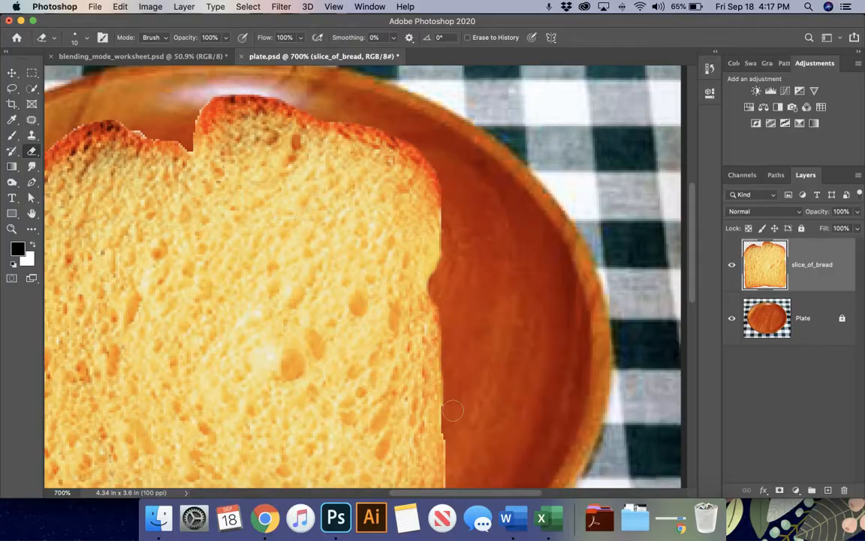
scroll(452, 400, "down", 5)
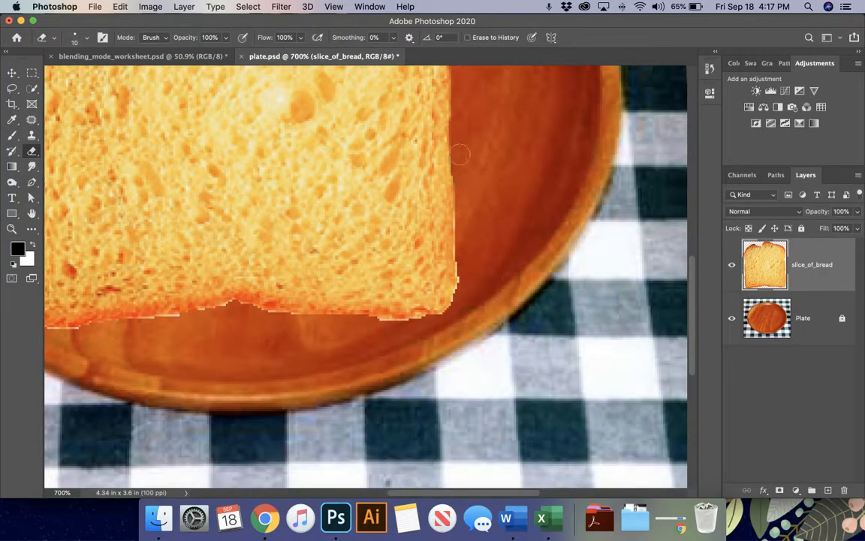
mouse_move(460, 153)
left_mouse_down()
mouse_move(466, 283)
mouse_move(439, 322)
left_mouse_up()
scroll(322, 292, "left", 5)
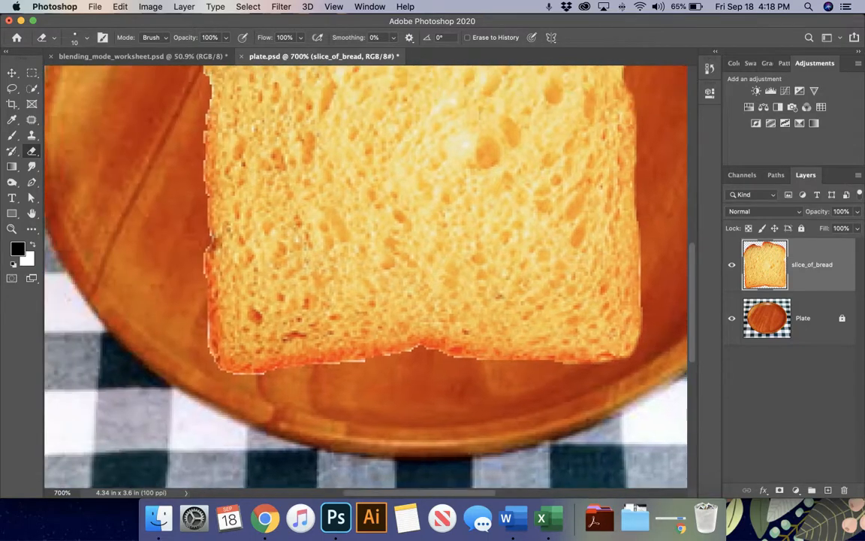
scroll(353, 333, "down", 3)
scroll(349, 332, "down", 2)
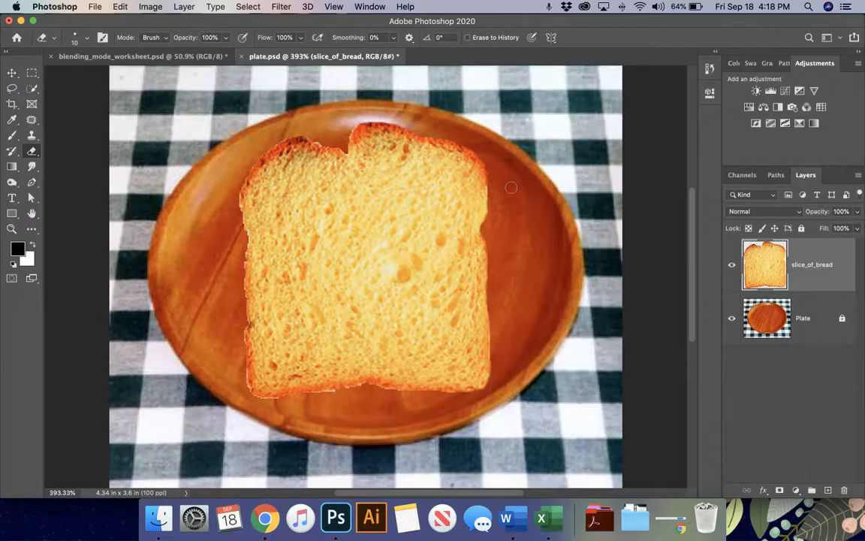
key("super+equal")
key("super+equal")
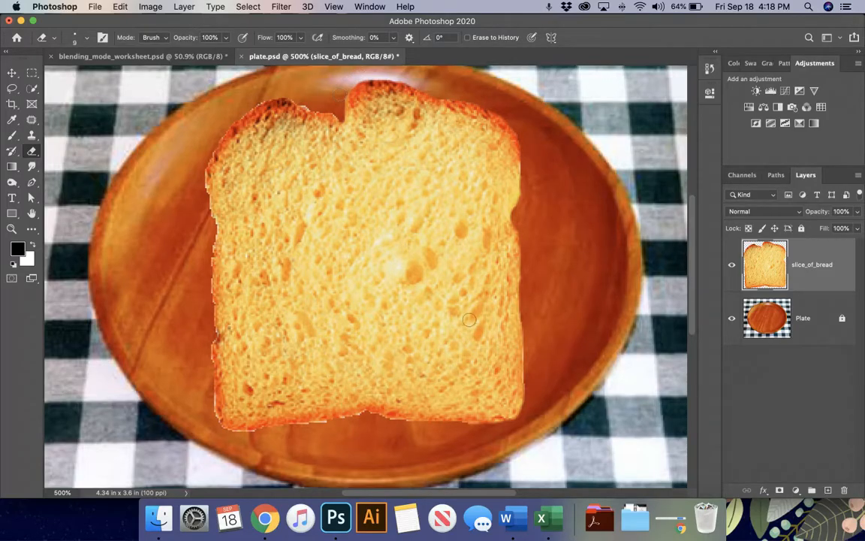
- Drag lettuce.jpg from the sandwich_image_files folder into the plate document, over the bread
left_click(158, 518)
left_click(217, 95)
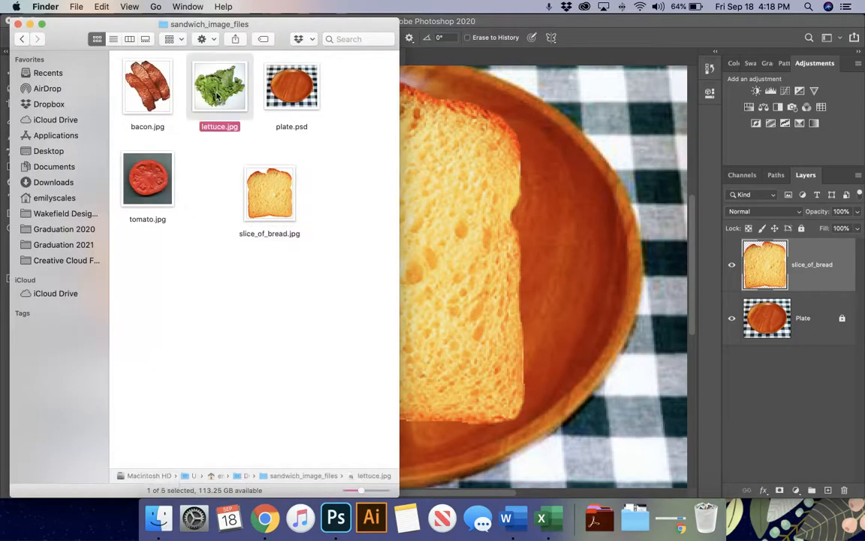
left_click_drag(226, 99, 483, 227)
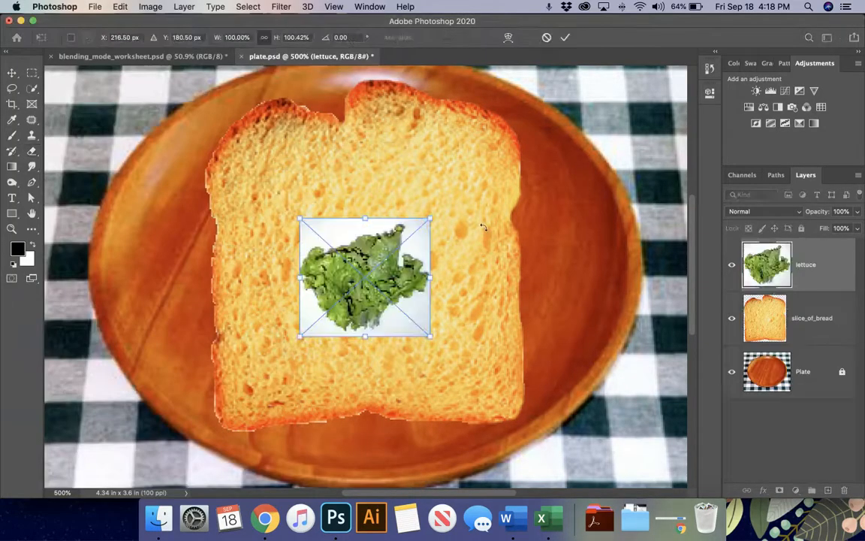
left_click_drag(377, 309, 329, 213)
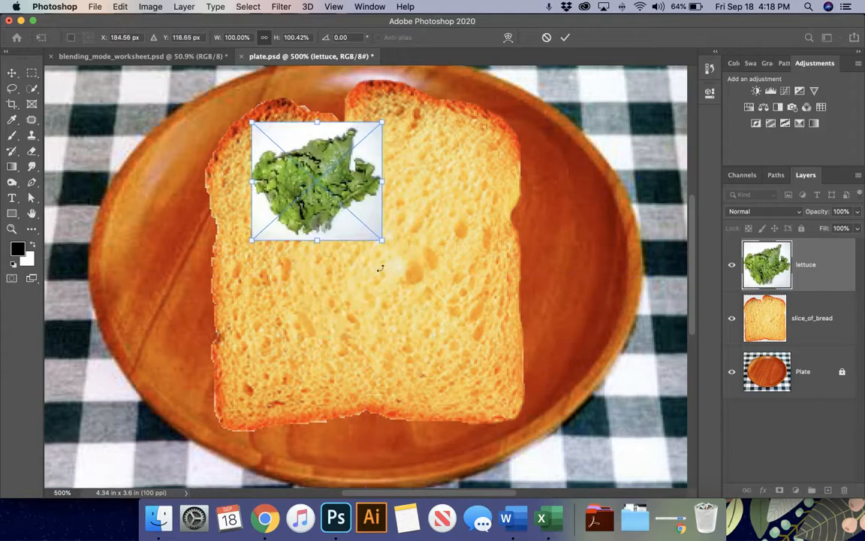
- Scale the lettuce to about 302%, commit, and nudge it slightly left
left_click_drag(380, 239, 544, 386)
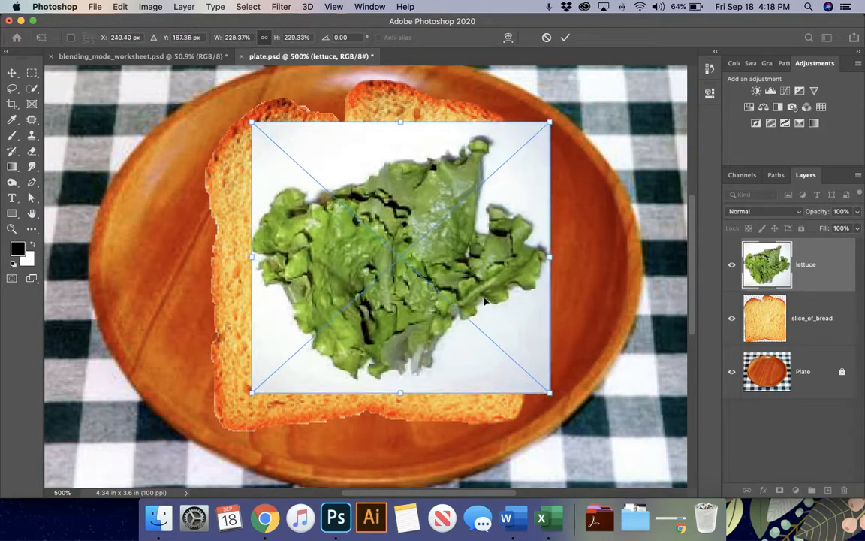
left_click_drag(483, 292, 425, 259)
left_click_drag(491, 347, 598, 435)
left_click_drag(481, 298, 496, 298)
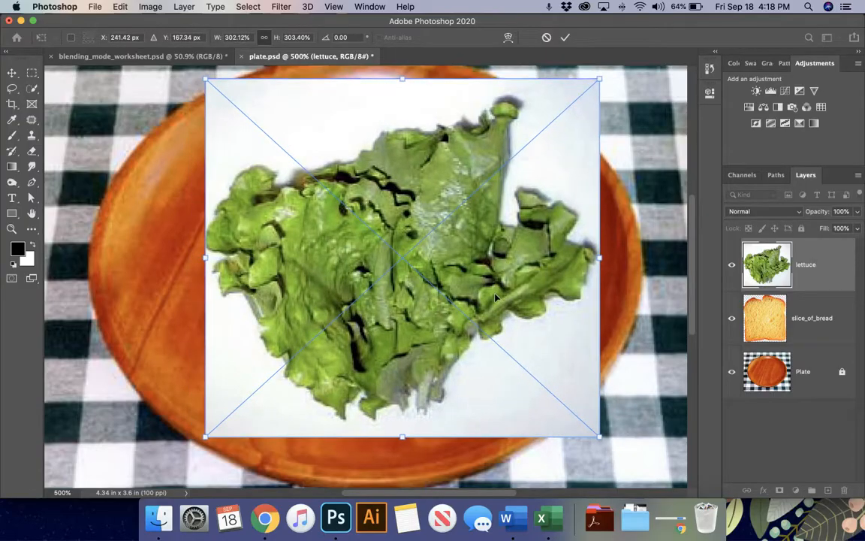
key("Return")
key("e")
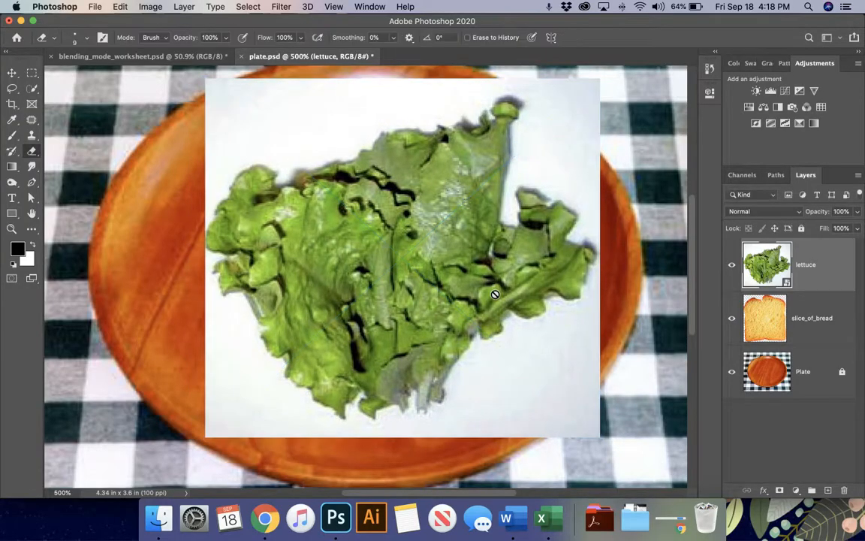
key("v")
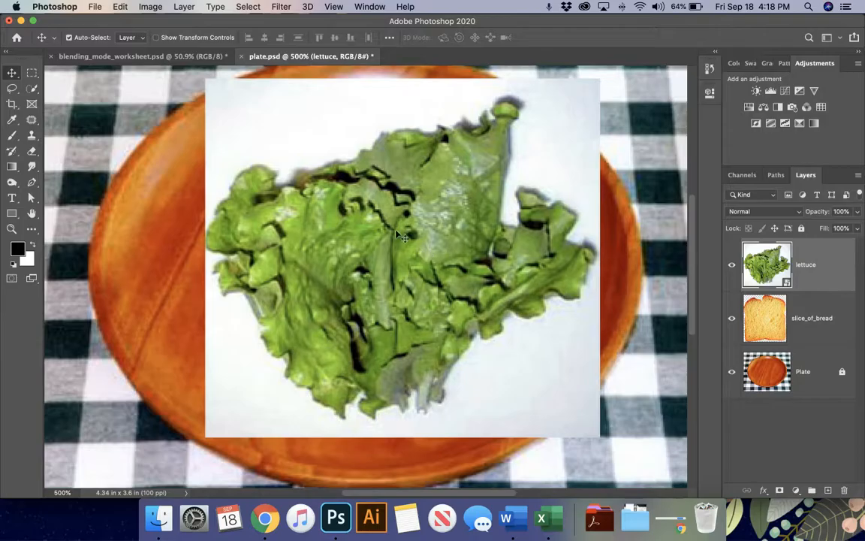
left_click_drag(395, 234, 382, 234)
- Select the lettuce leaf with the Object Selection Tool and view it in Quick Mask
left_click(31, 88)
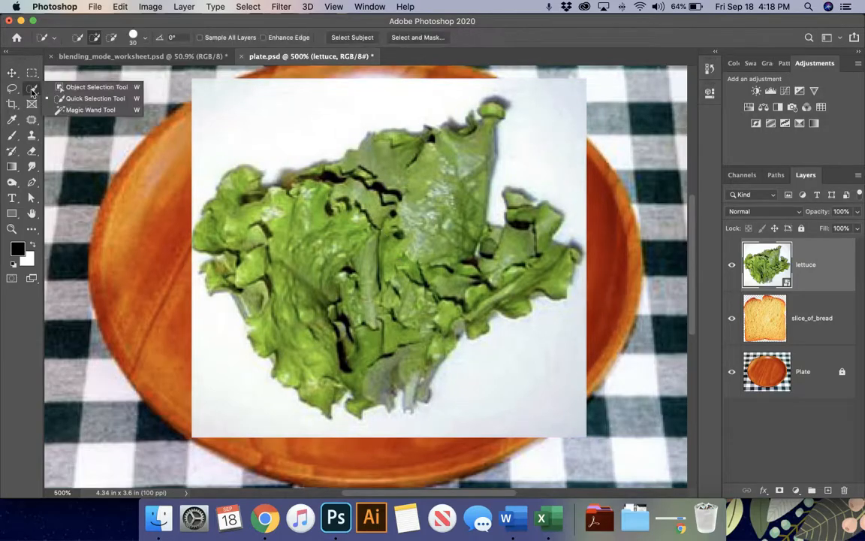
left_click(73, 88)
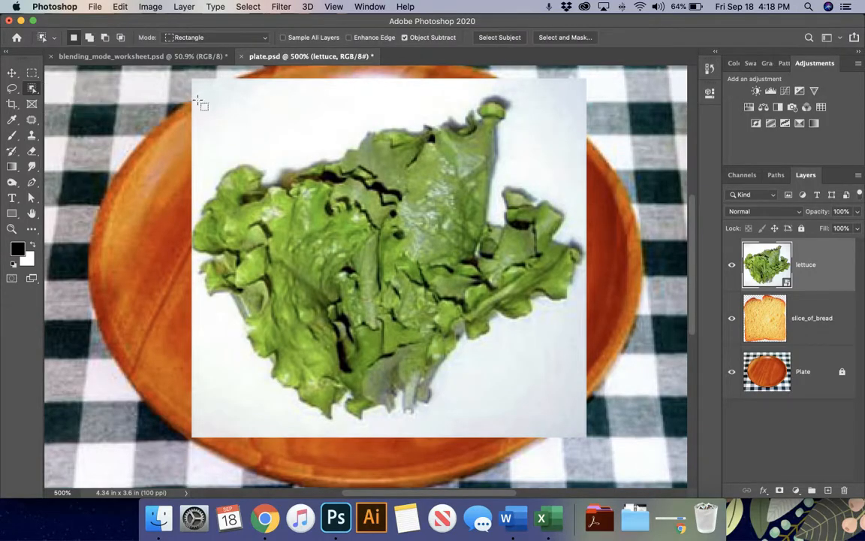
left_click_drag(186, 88, 587, 433)
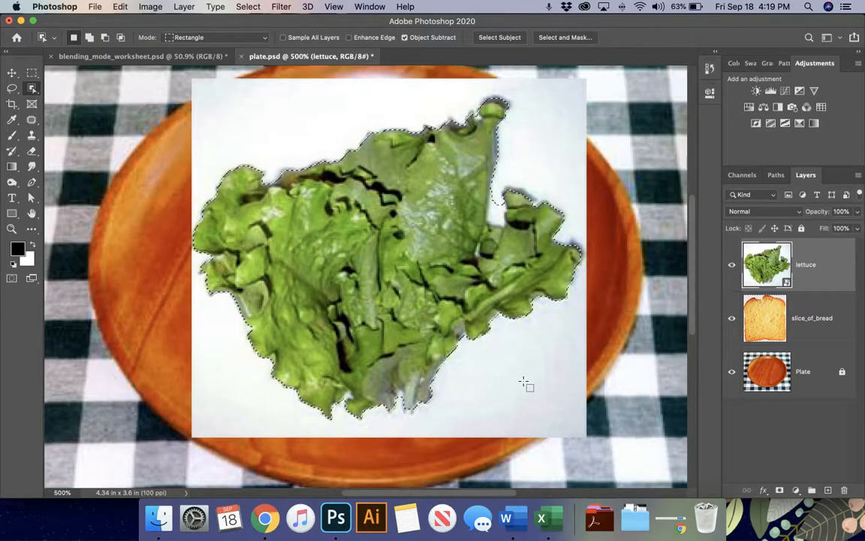
key("super+plus")
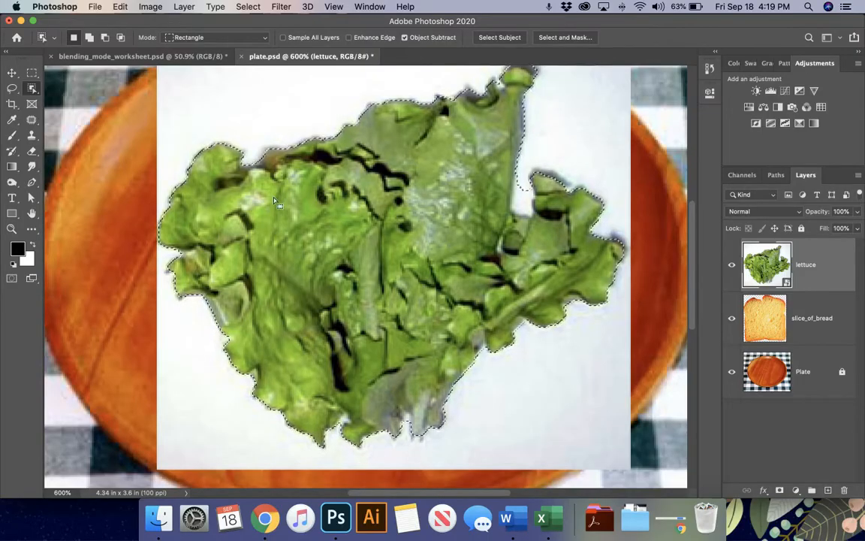
scroll(321, 154, "up", 3)
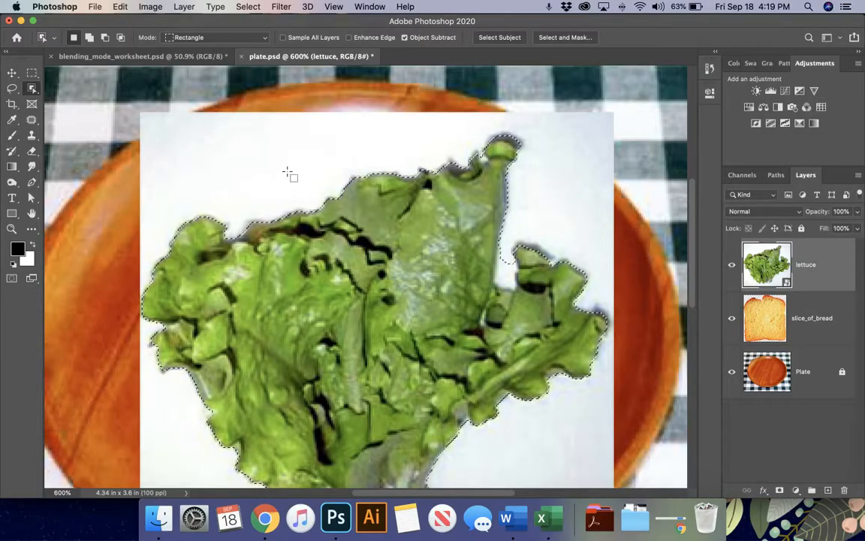
key("q")
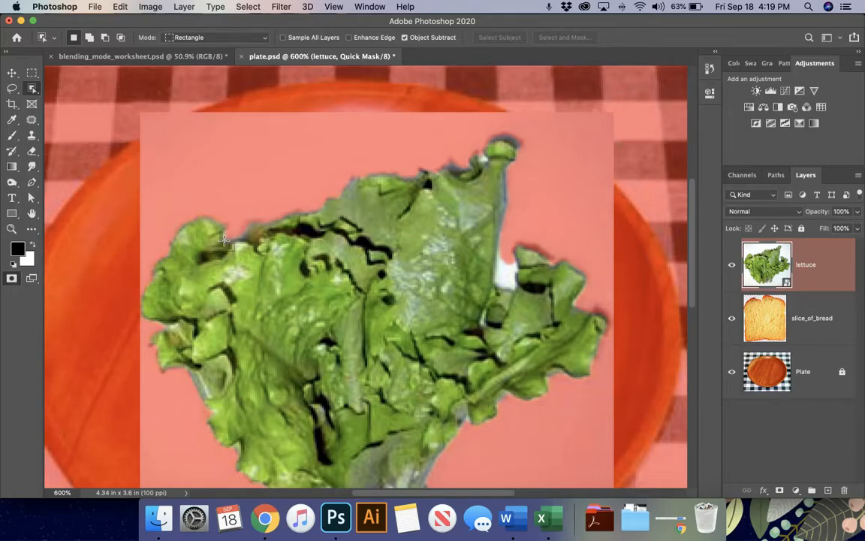
left_click(32, 152)
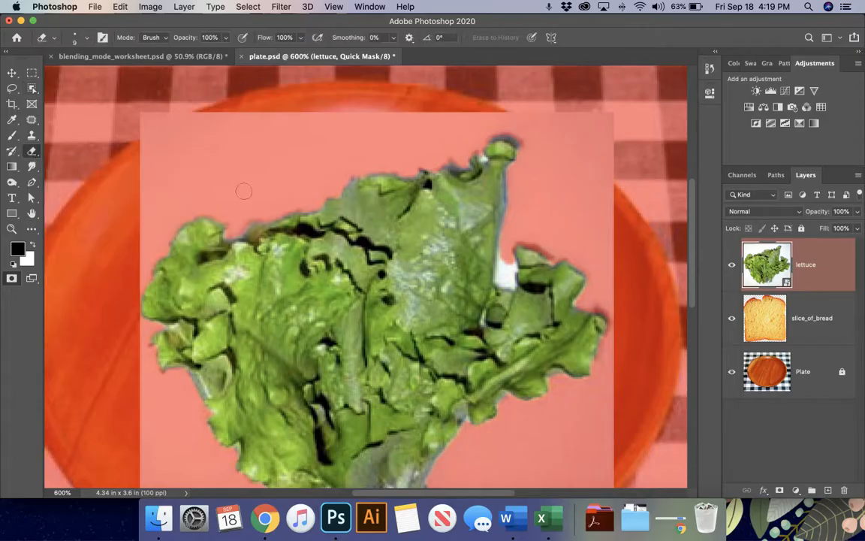
left_click(18, 249)
left_click(603, 139)
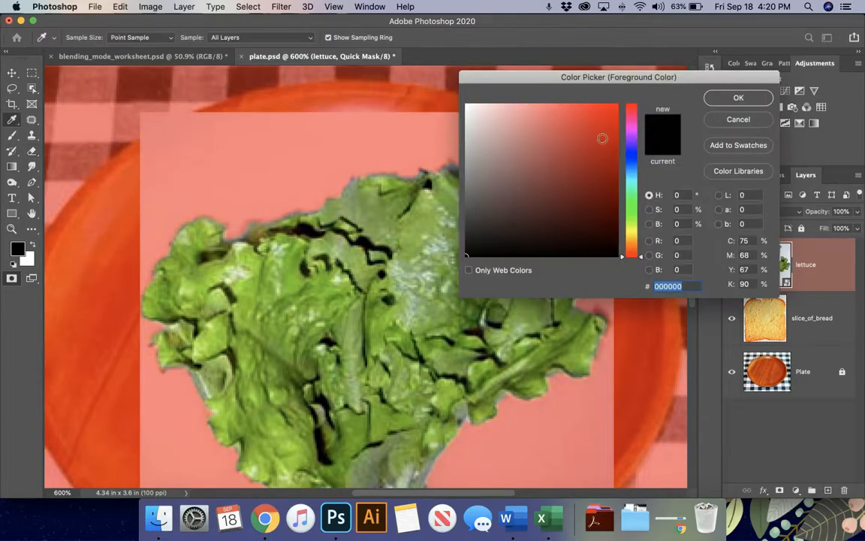
left_click(765, 102)
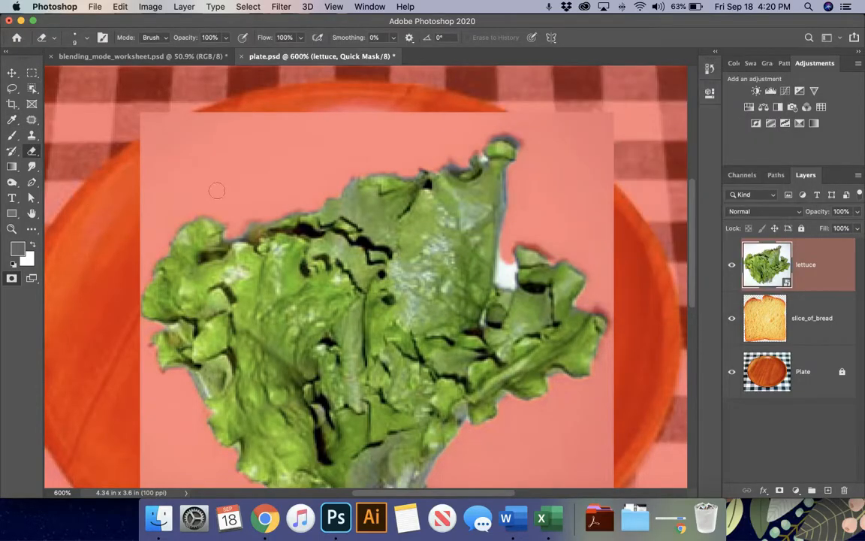
left_click(258, 215)
left_click_drag(258, 218, 255, 135)
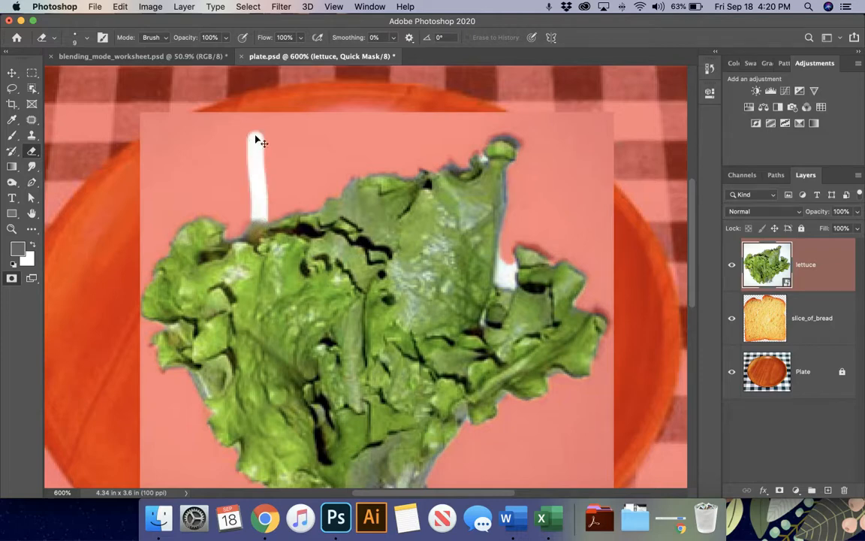
key("super+z")
key("super+z")
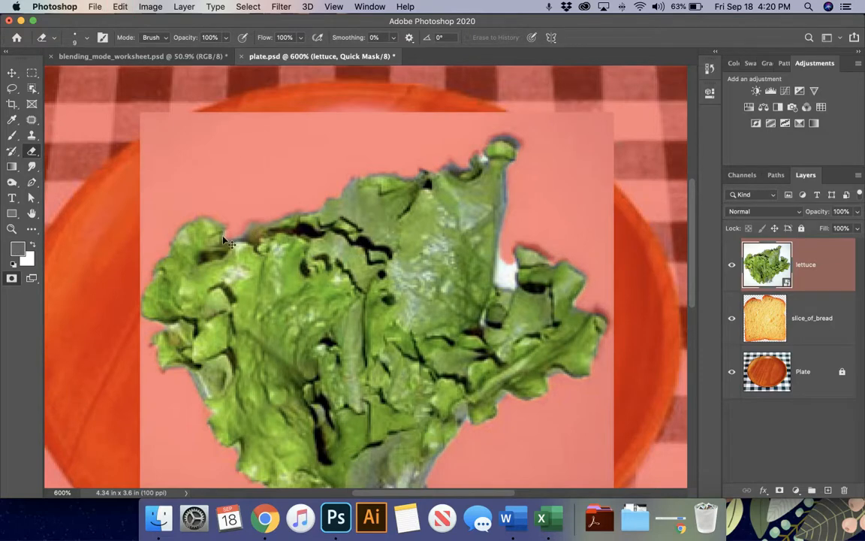
left_click(33, 244)
left_click(34, 246)
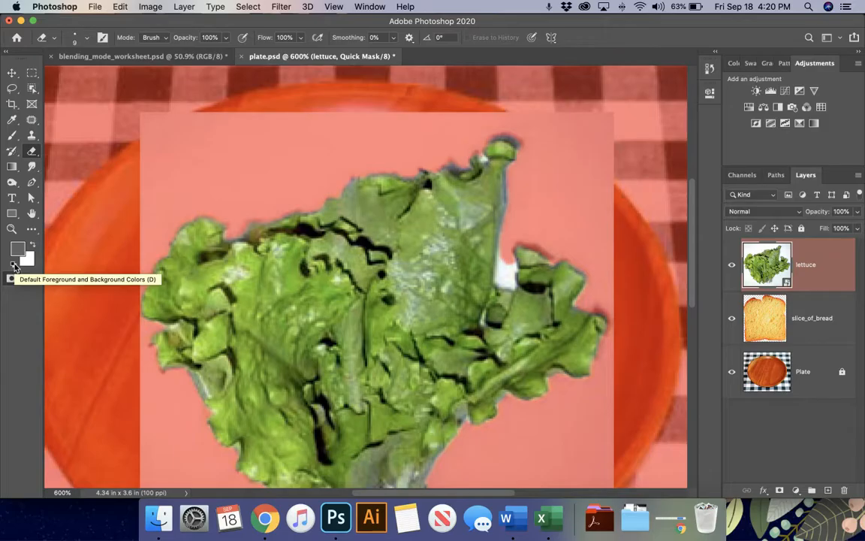
left_click(13, 265)
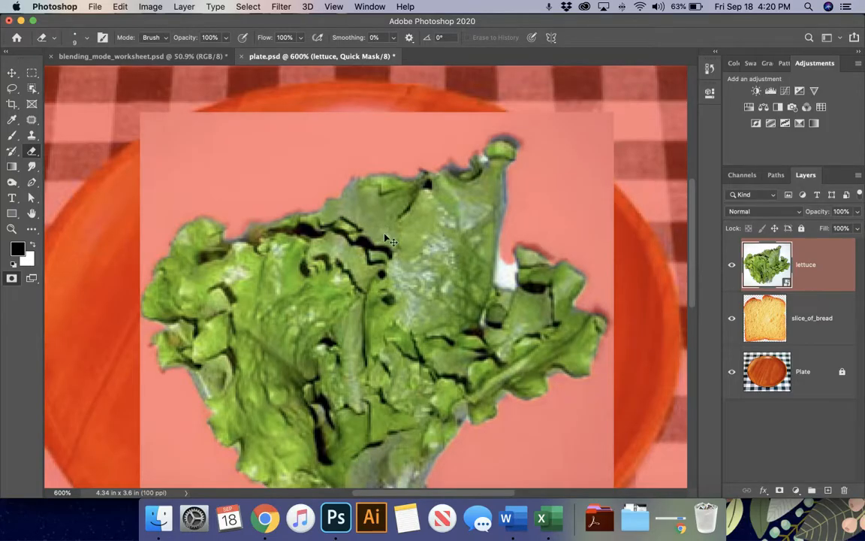
scroll(387, 238, "up", 5)
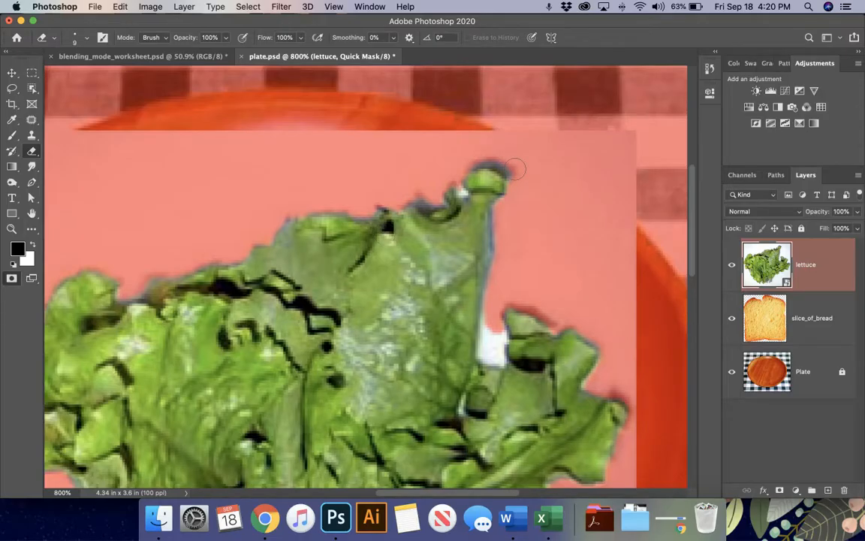
- Pick the Brush and shrink it to about size 9 for fine mask work
left_click(12, 137)
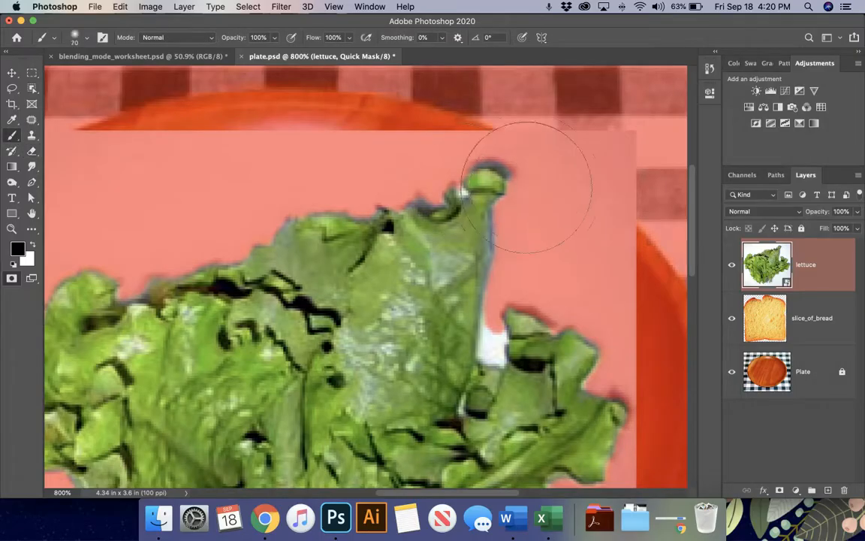
key("bracketright")
key("bracketright")
key("bracketright")
key("bracketleft")
key("bracketleft")
key("bracketleft")
key("bracketleft")
key("bracketleft")
key("bracketleft")
key("bracketleft")
key("bracketleft")
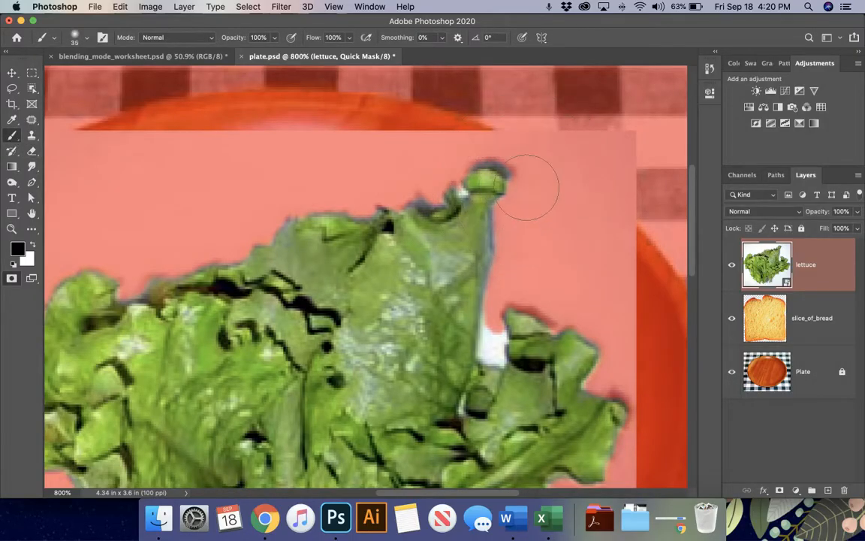
key("bracketleft")
key("bracketleft")
key("bracketleft")
key("super+plus")
key("super+plus")
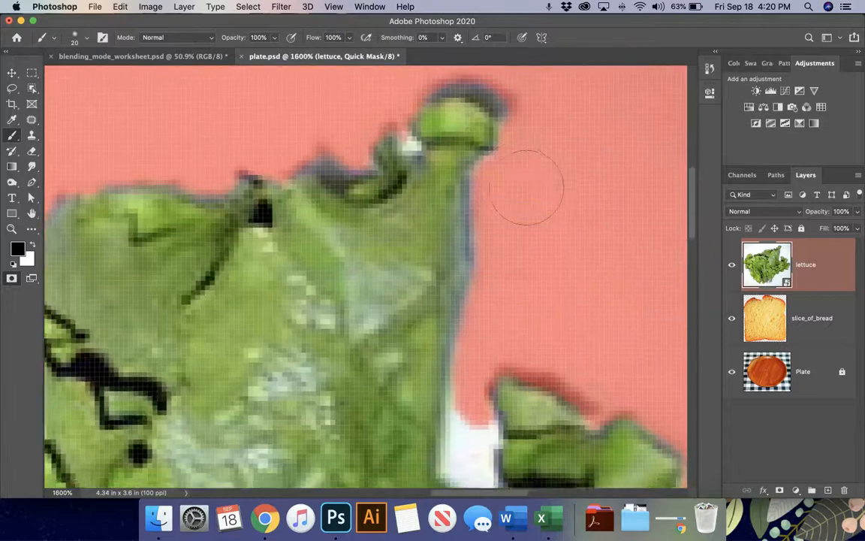
scroll(525, 187, "down", 2)
scroll(493, 169, "up", 5)
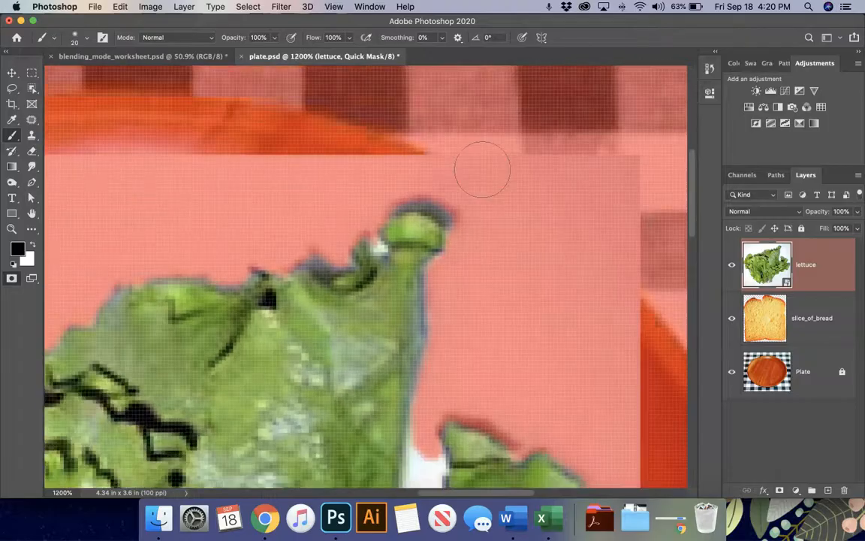
key("super+minus")
left_click(86, 37)
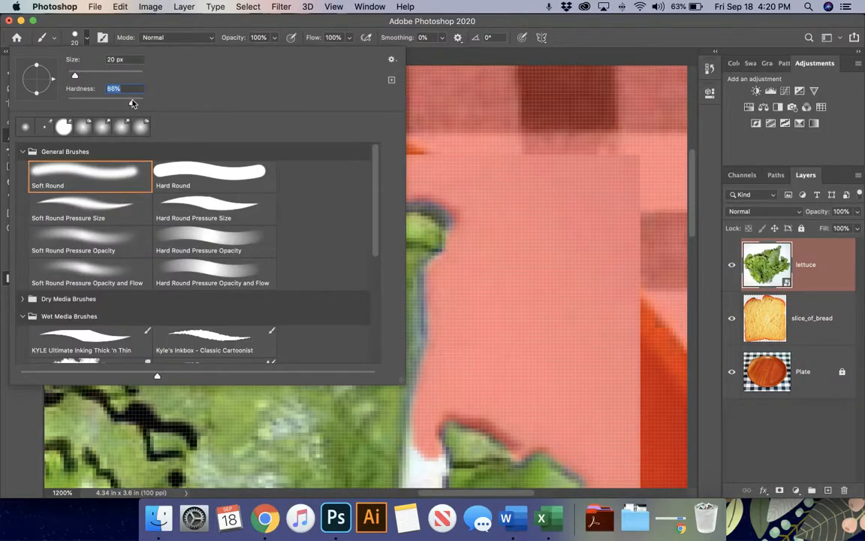
left_click(84, 38)
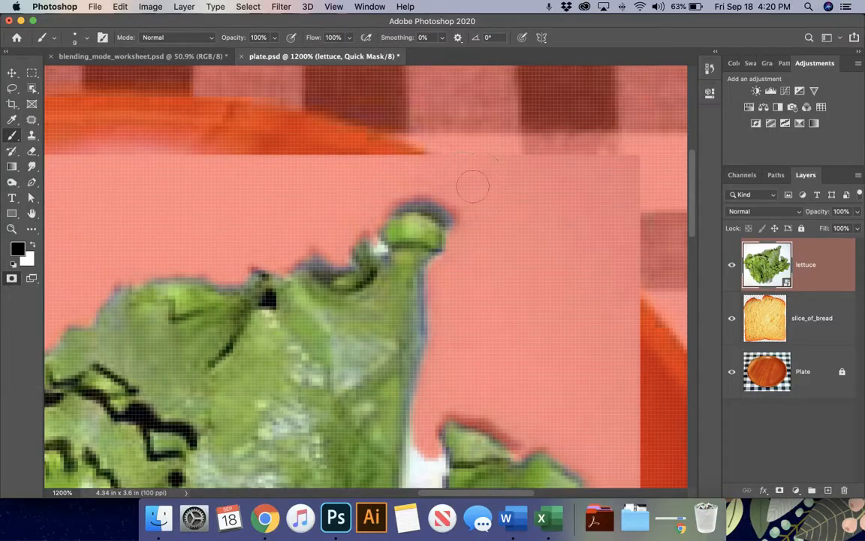
key("bracketleft")
key("bracketleft")
- Paint mask over the lettuce tip and white gaps along its right edge, then check it
left_click(451, 218)
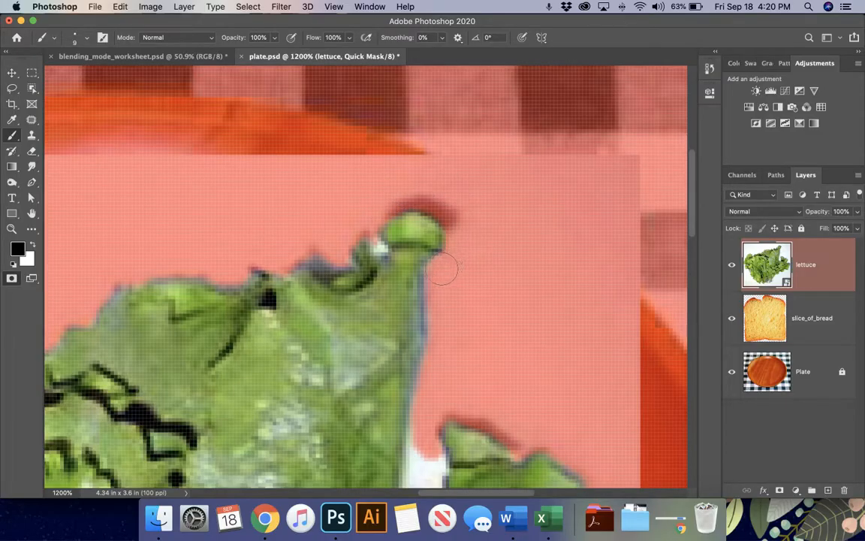
left_click_drag(434, 290, 431, 355)
scroll(430, 355, "down", 3)
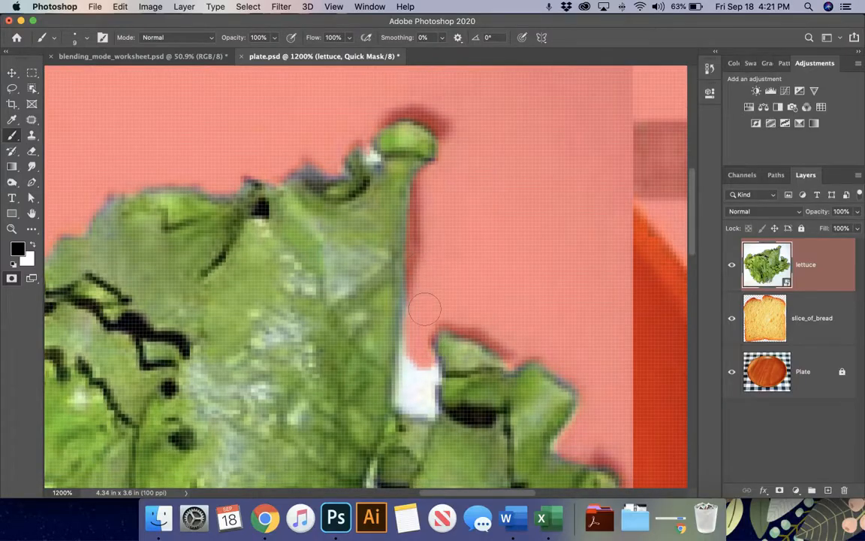
mouse_move(417, 325)
left_mouse_down()
mouse_move(419, 406)
mouse_move(450, 311)
mouse_move(386, 220)
left_mouse_up()
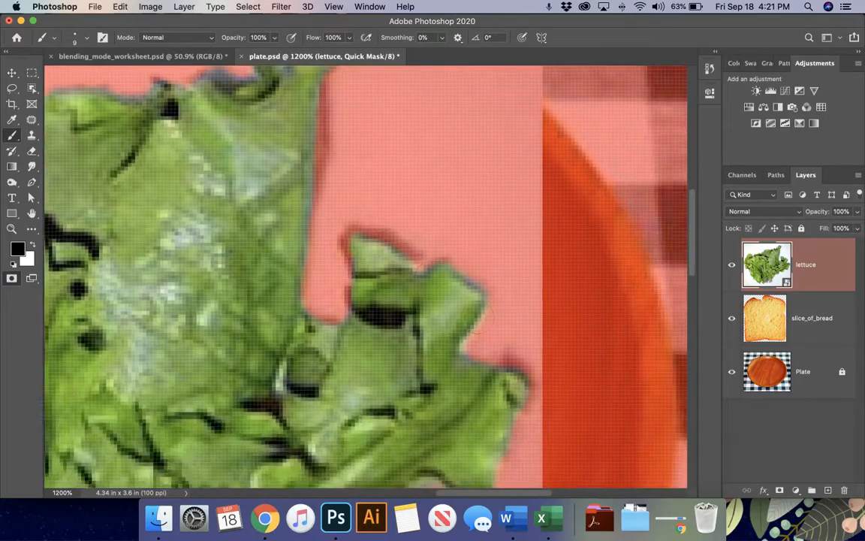
mouse_move(429, 250)
left_mouse_down()
mouse_move(462, 252)
mouse_move(494, 290)
left_mouse_up()
key("q")
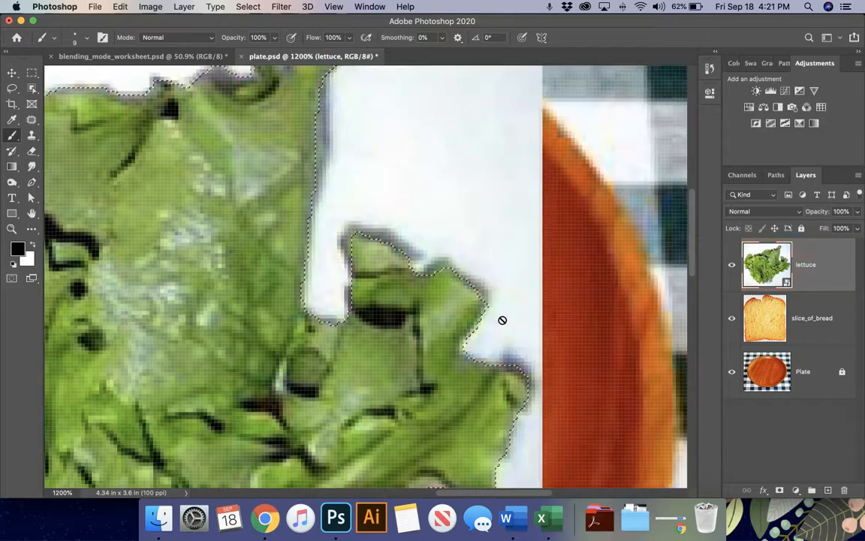
key("q")
key("q")
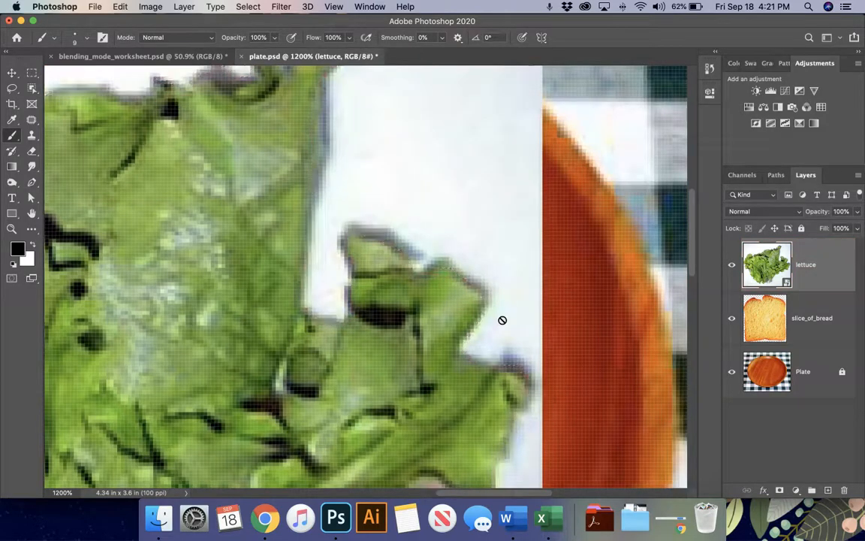
key("q")
scroll(495, 275, "down", 6)
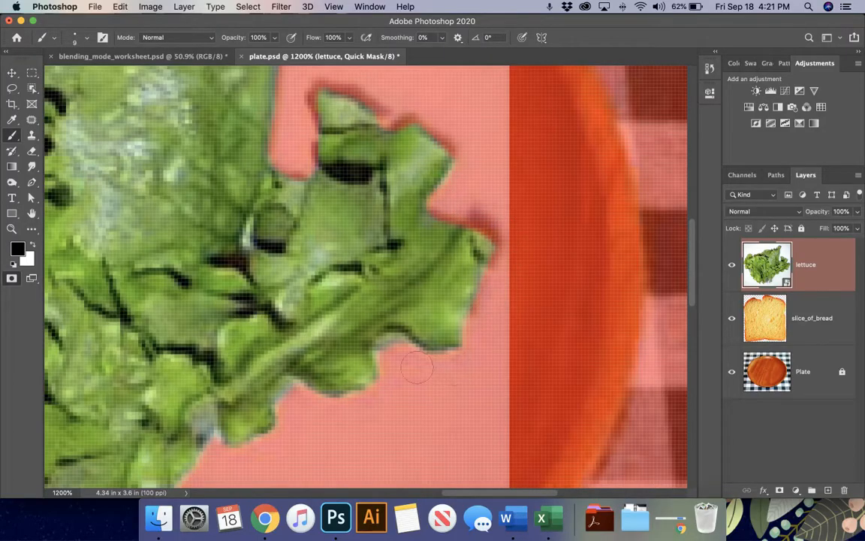
- Paint the quick mask along the lettuce's lower edge, covering its small tip
scroll(394, 365, "down", 5)
scroll(394, 364, "left", 4)
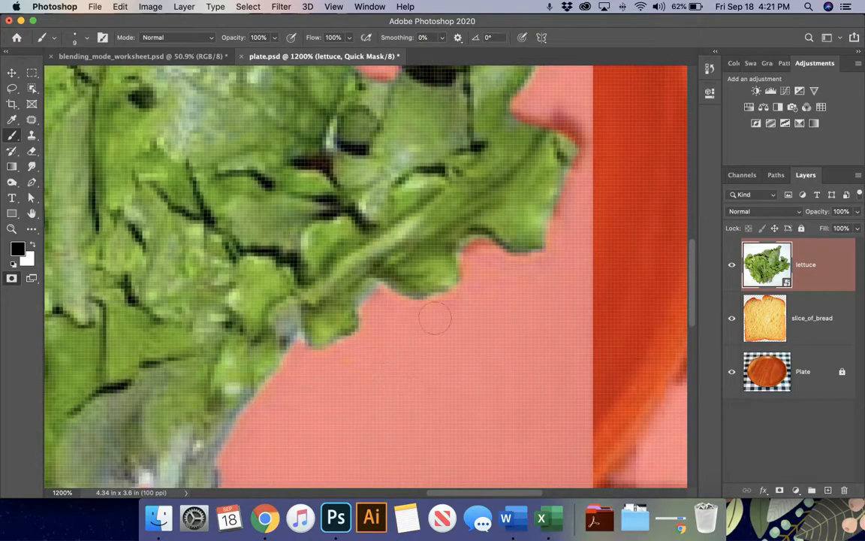
mouse_move(432, 309)
left_mouse_down()
mouse_move(460, 294)
mouse_move(338, 276)
mouse_move(319, 306)
mouse_move(304, 365)
mouse_move(259, 289)
mouse_move(252, 323)
mouse_move(259, 342)
left_mouse_up()
scroll(280, 363, "down", 5)
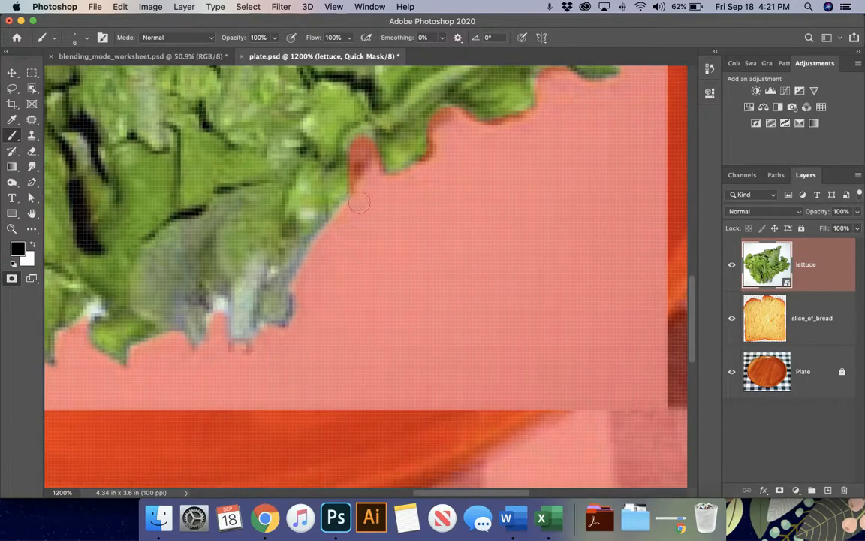
mouse_move(359, 203)
left_mouse_down()
mouse_move(276, 285)
mouse_move(284, 286)
mouse_move(256, 294)
mouse_move(240, 315)
mouse_move(249, 351)
left_mouse_up()
scroll(274, 280, "left", 5)
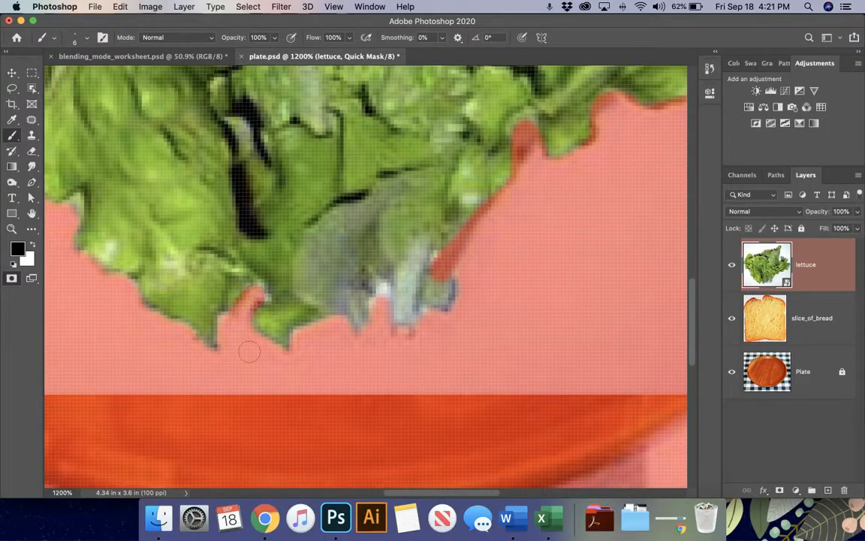
mouse_move(318, 333)
left_mouse_down()
mouse_move(347, 231)
mouse_move(451, 180)
mouse_move(460, 166)
left_mouse_up()
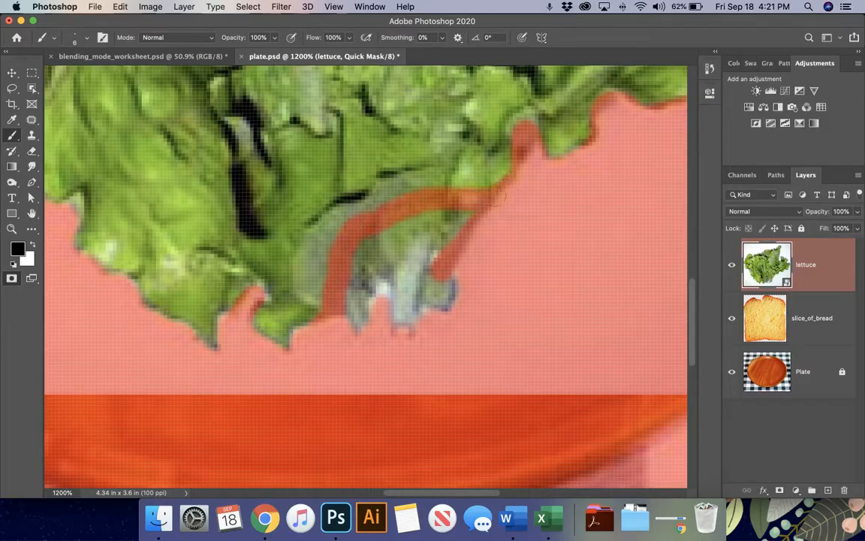
mouse_move(313, 299)
left_mouse_down()
mouse_move(292, 329)
mouse_move(252, 336)
left_mouse_up()
mouse_move(302, 346)
left_mouse_down()
mouse_move(267, 311)
mouse_move(295, 347)
left_mouse_up()
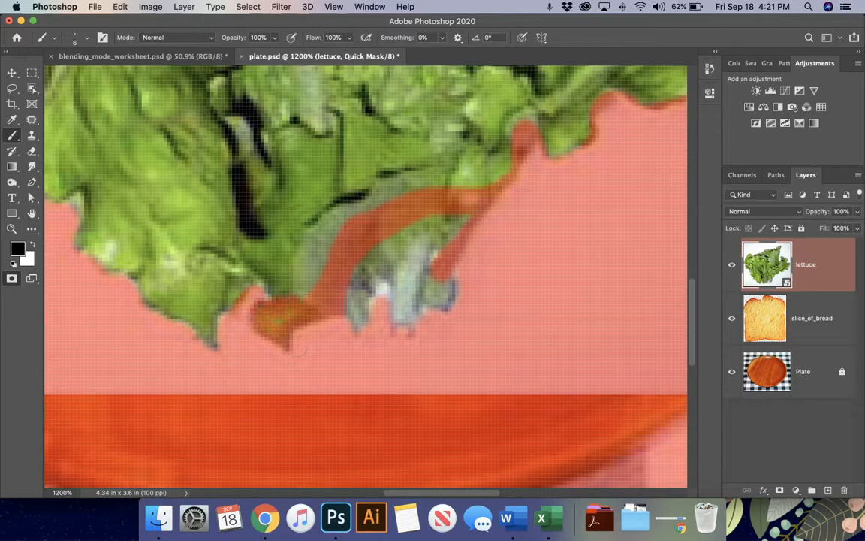
left_click_drag(315, 289, 263, 255)
mouse_move(305, 326)
left_mouse_down()
mouse_move(372, 272)
mouse_move(447, 234)
mouse_move(466, 234)
mouse_move(439, 283)
mouse_move(344, 279)
left_mouse_up()
scroll(376, 318, "left", 5)
scroll(376, 318, "down", 1)
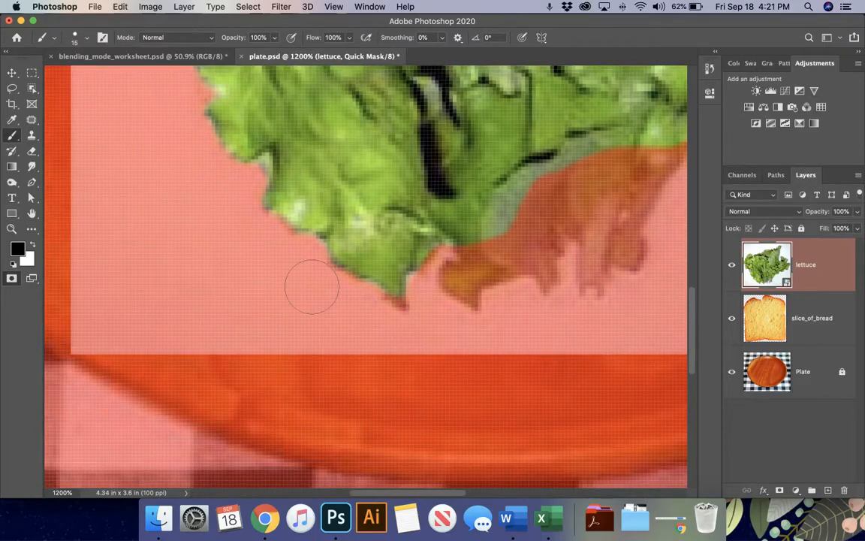
- With a smaller brush, mask the grey-green fringe on the lettuce's left edge
key("bracketleft")
key("bracketleft")
scroll(313, 293, "up", 3)
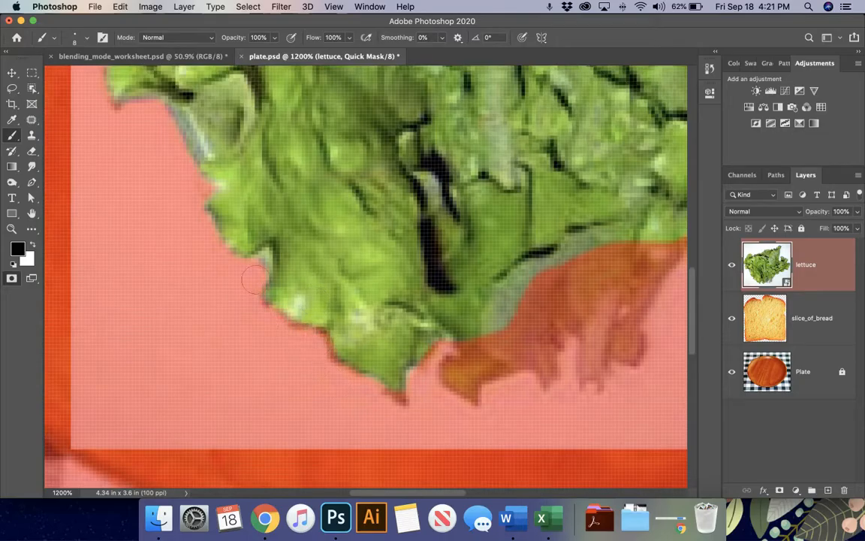
scroll(199, 222, "up", 2)
scroll(199, 222, "left", 1)
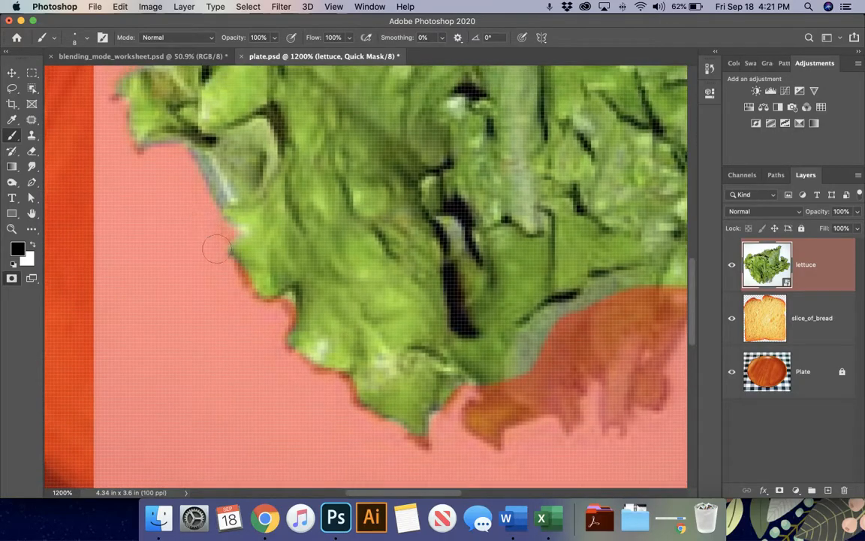
mouse_move(210, 228)
left_mouse_down()
mouse_move(215, 190)
mouse_move(197, 168)
mouse_move(160, 155)
left_mouse_up()
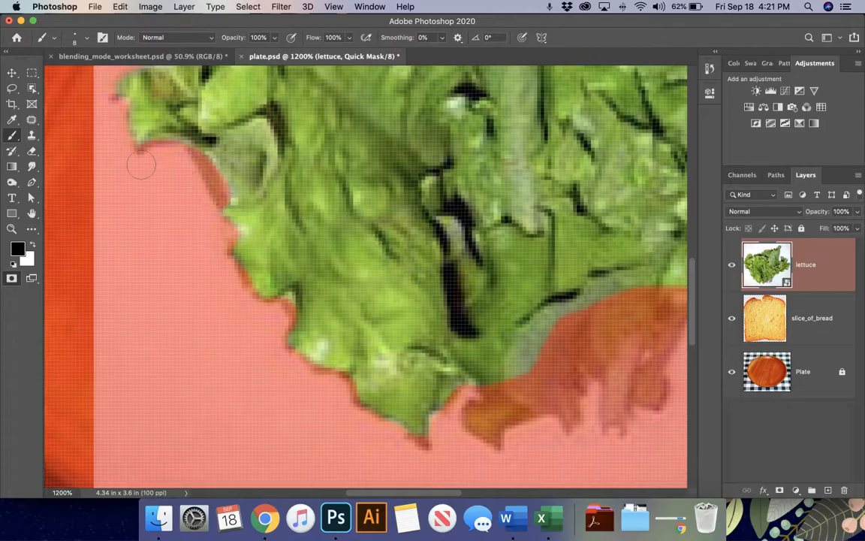
scroll(150, 173, "up", 2)
scroll(150, 172, "left", 2)
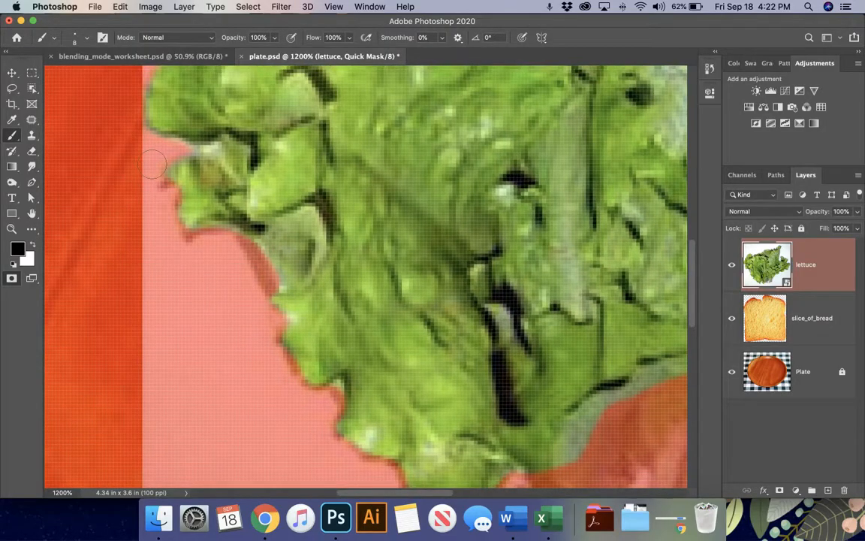
scroll(142, 150, "up", 2)
scroll(143, 150, "left", 2)
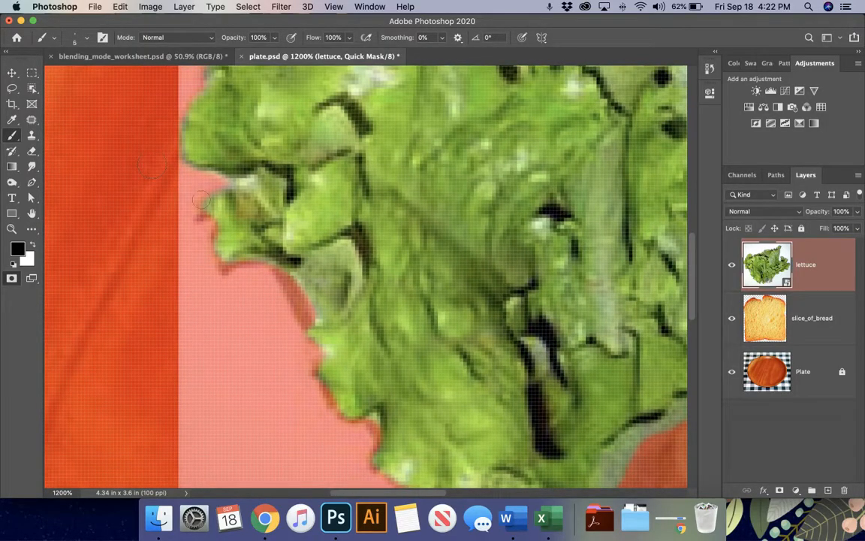
mouse_move(191, 174)
left_mouse_down()
mouse_move(226, 168)
mouse_move(244, 182)
left_mouse_up()
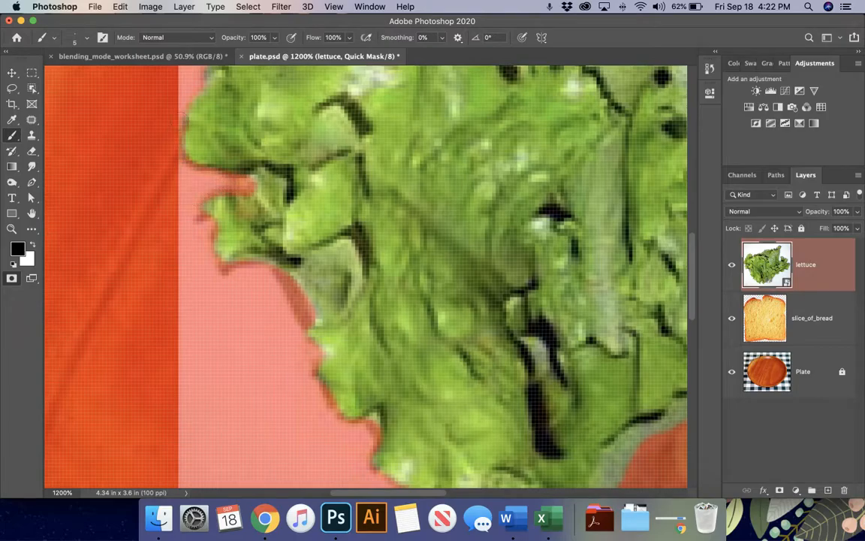
scroll(180, 111, "up", 4)
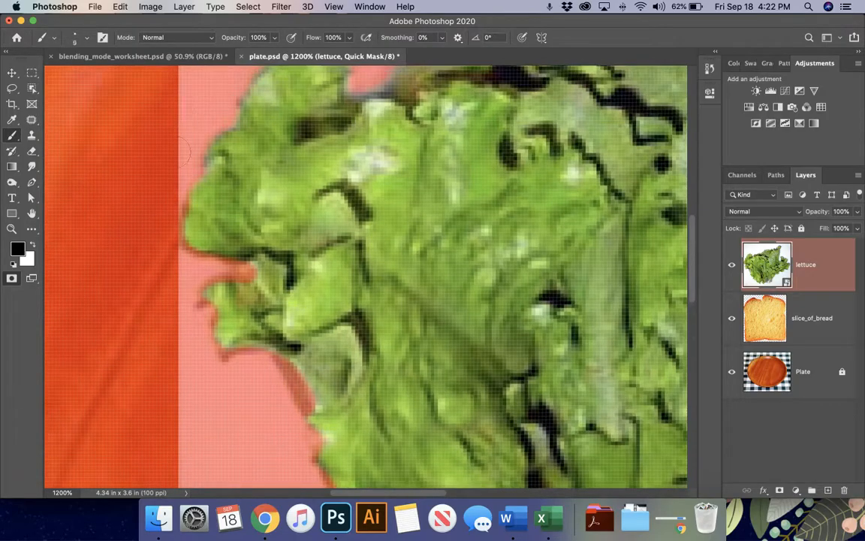
scroll(204, 105, "up", 3)
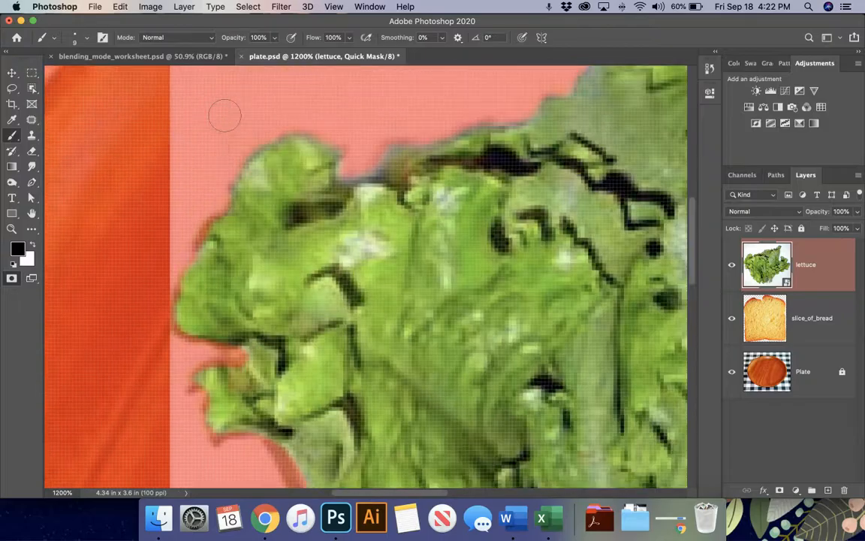
- Mask the white fringe along the lettuce's top edge
mouse_move(302, 128)
left_mouse_down()
mouse_move(327, 135)
mouse_move(348, 162)
mouse_move(375, 163)
mouse_move(483, 119)
left_mouse_up()
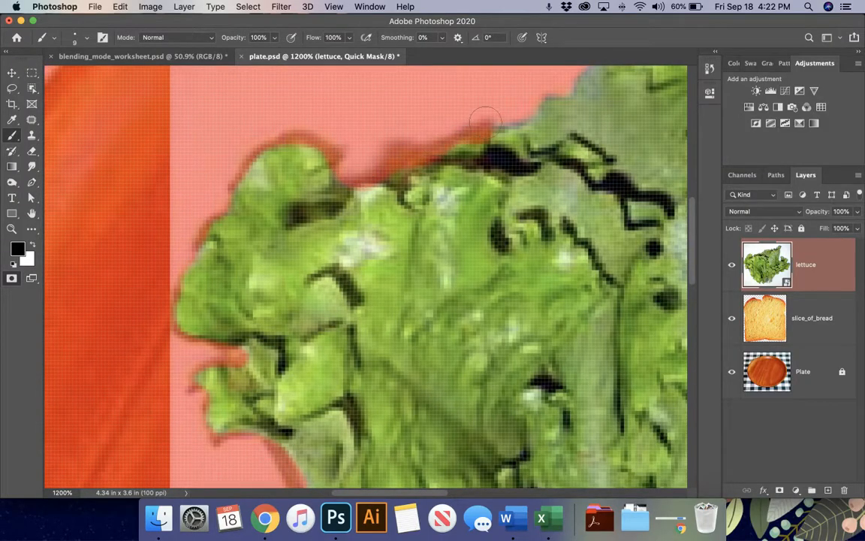
scroll(483, 120, "right", 8)
scroll(483, 119, "up", 3)
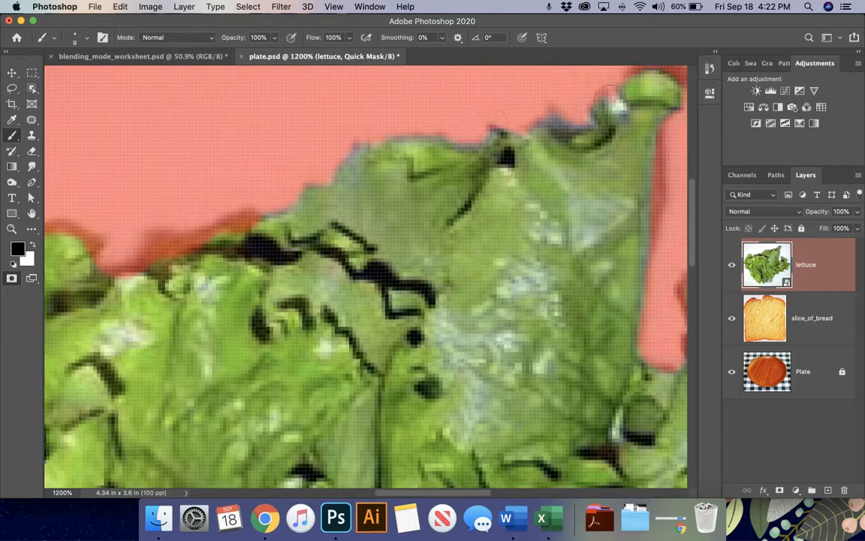
mouse_move(608, 98)
left_mouse_down()
mouse_move(442, 129)
mouse_move(431, 120)
mouse_move(399, 124)
mouse_move(342, 150)
mouse_move(335, 167)
mouse_move(274, 169)
mouse_move(225, 184)
left_mouse_up()
scroll(225, 184, "right", 6)
scroll(226, 184, "up", 1)
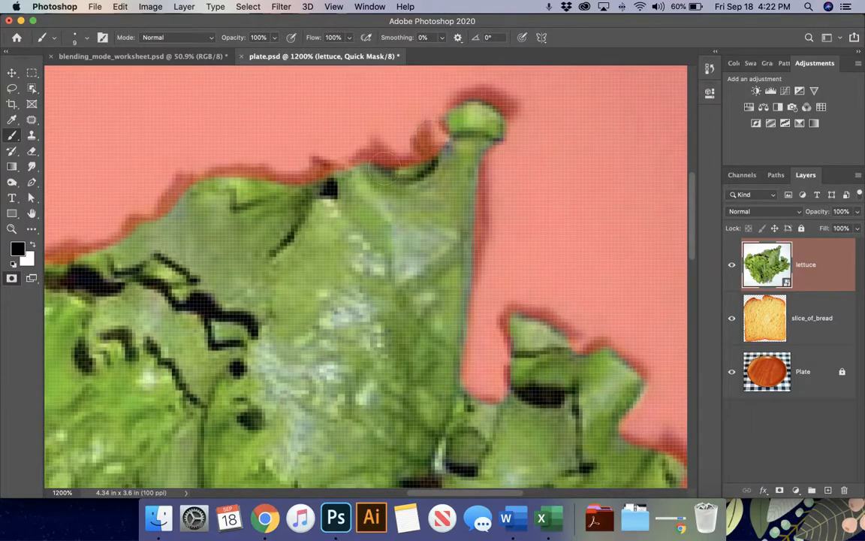
scroll(481, 210, "down", 3)
scroll(481, 211, "left", 1)
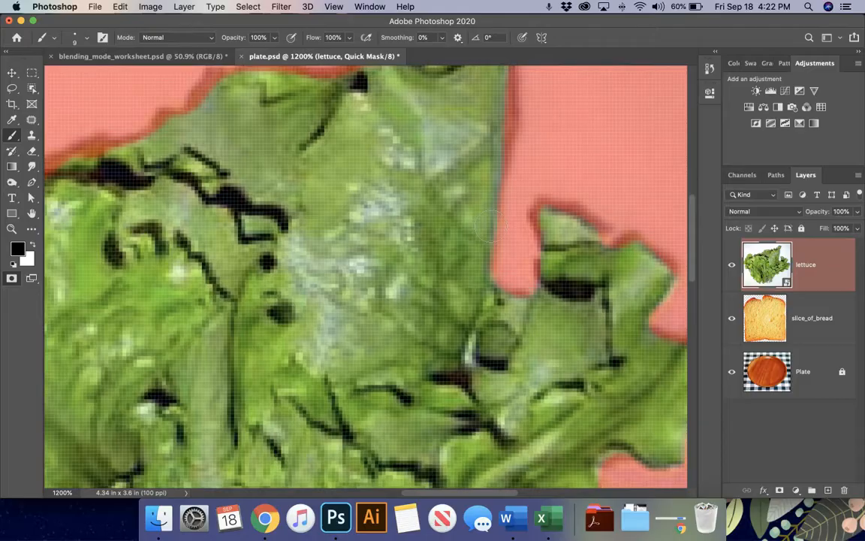
scroll(493, 231, "down", 5)
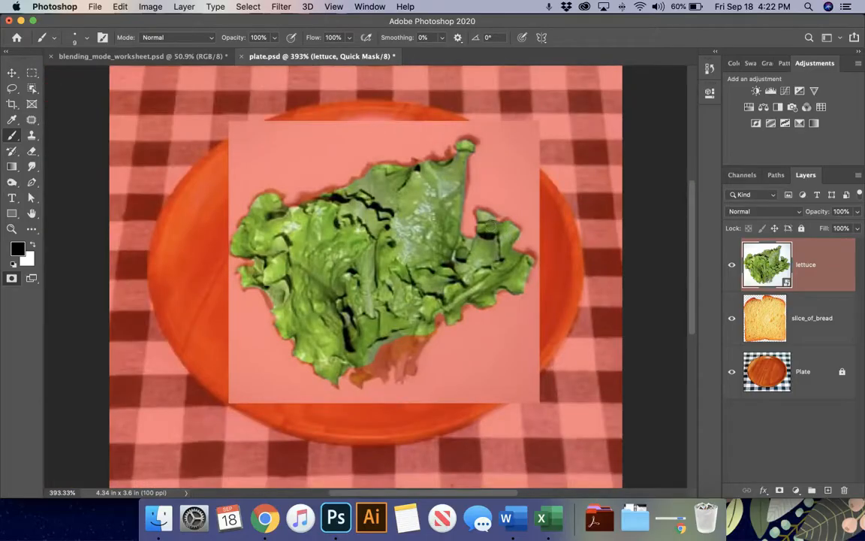
- Exit Quick Mask, rasterize the lettuce layer, and add a layer mask hiding its background
key("q")
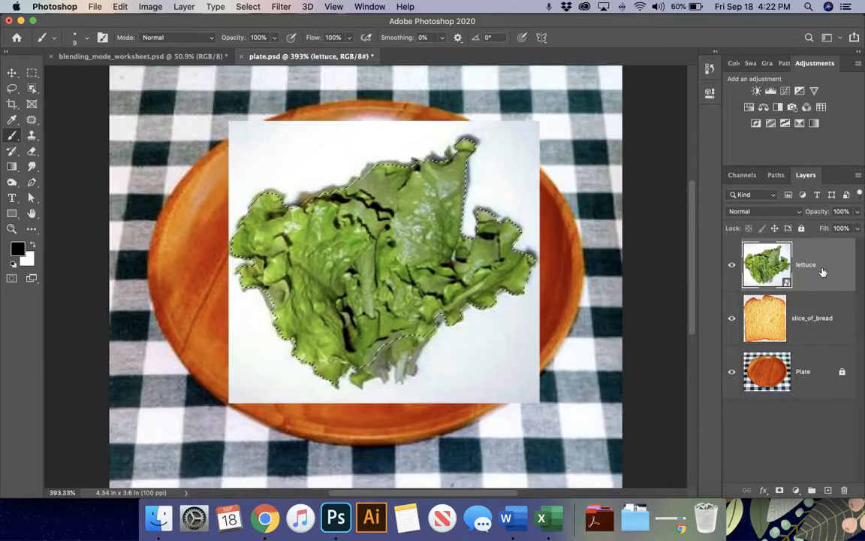
right_click(794, 275)
scroll(706, 420, "down", 5)
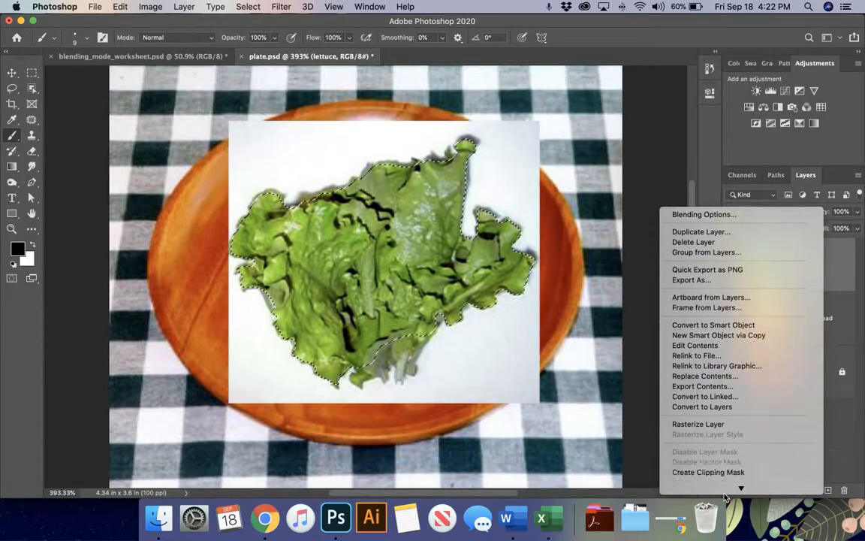
left_click(702, 392)
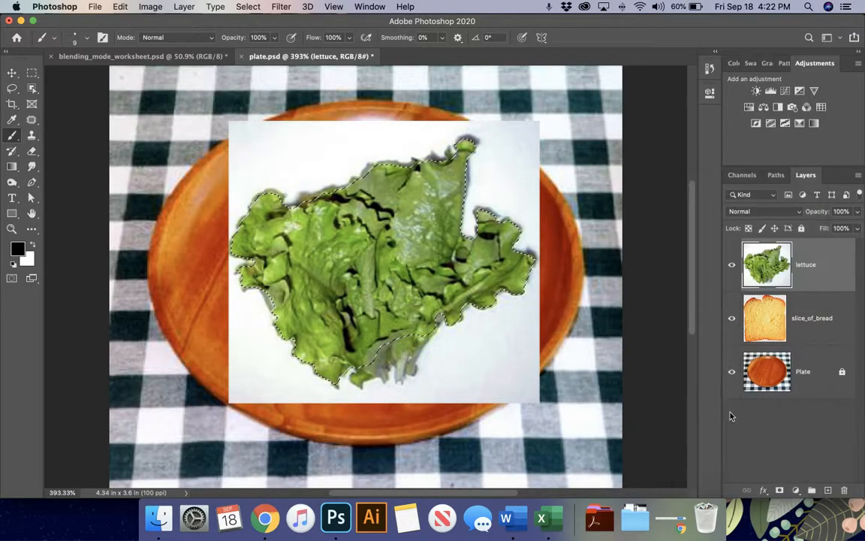
left_click(781, 490)
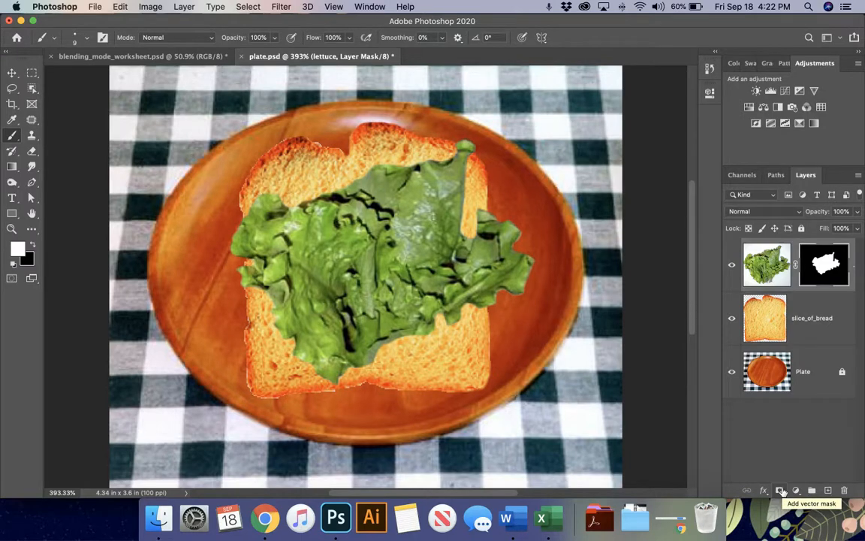
- Open Select and Mask on the lettuce layer mask and apply it
right_click(824, 266)
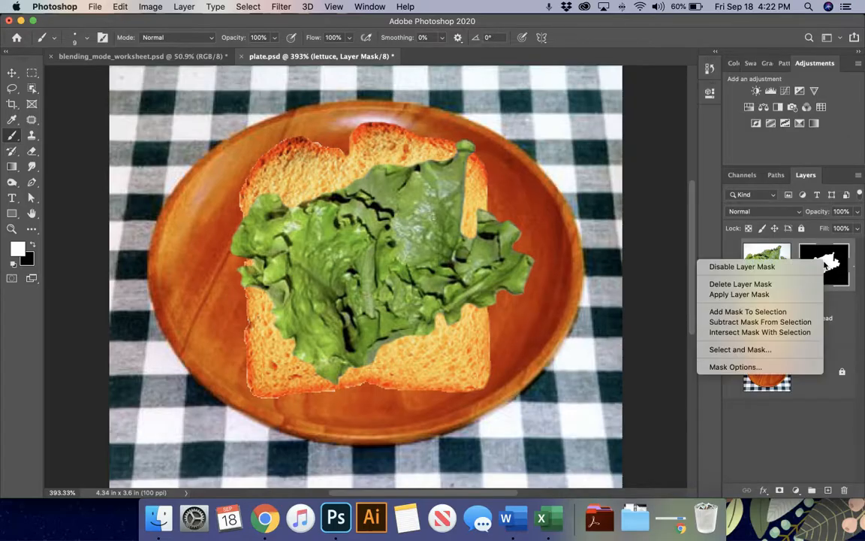
left_click(743, 350)
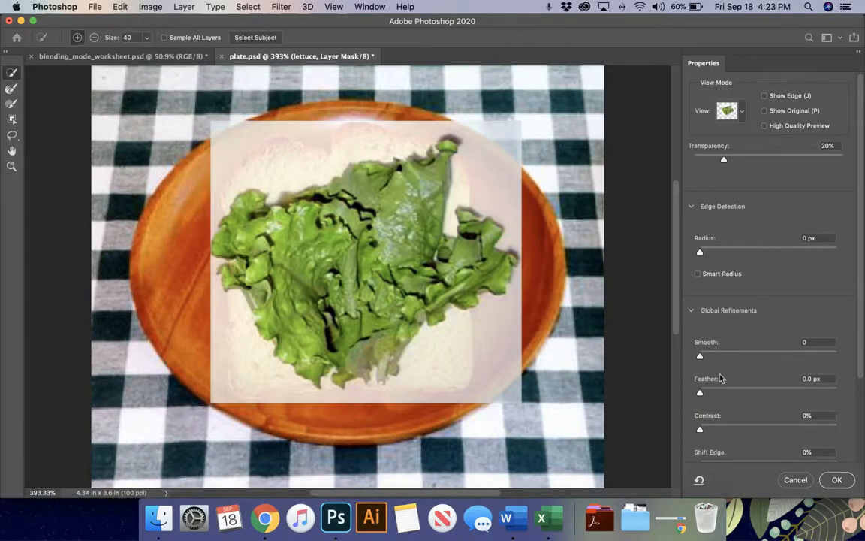
key("Return")
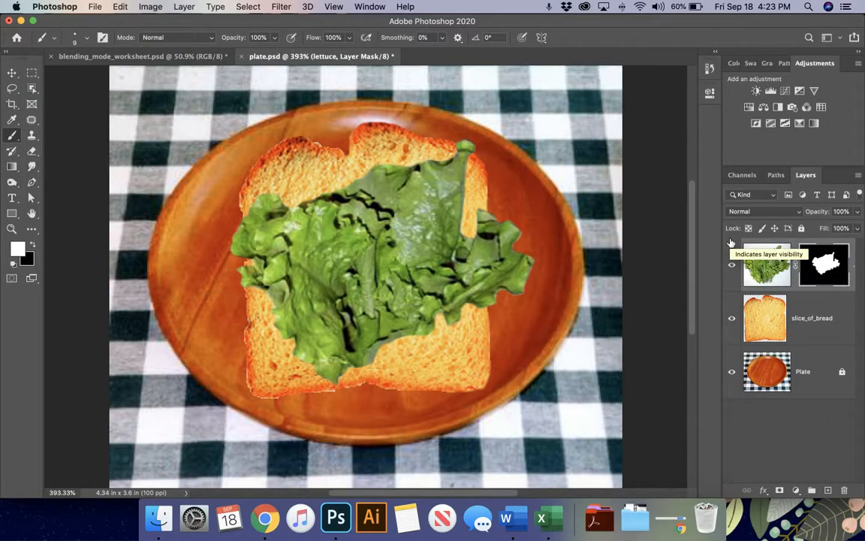
- Rotate the lettuce about -6.74° and scale it to about 115% over the bread
key("v")
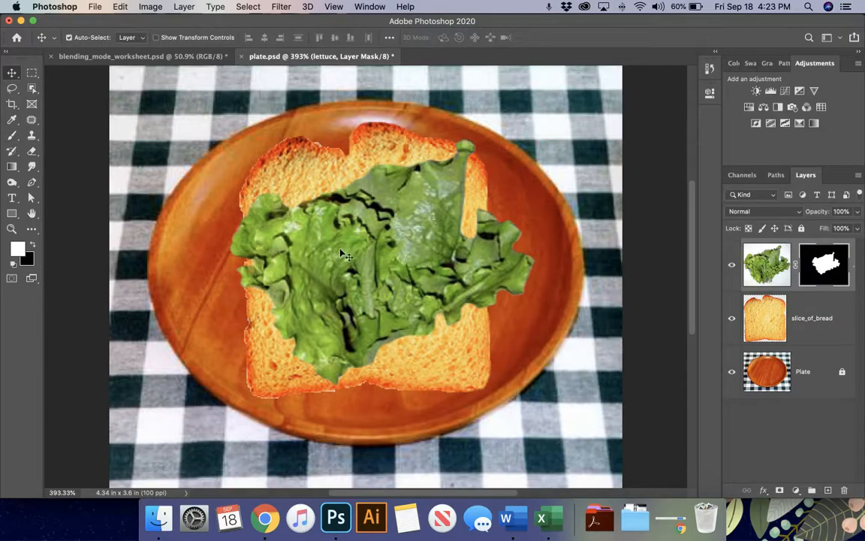
mouse_move(368, 240)
left_mouse_down()
mouse_move(339, 202)
mouse_move(364, 222)
mouse_move(362, 258)
left_mouse_up()
key("super")
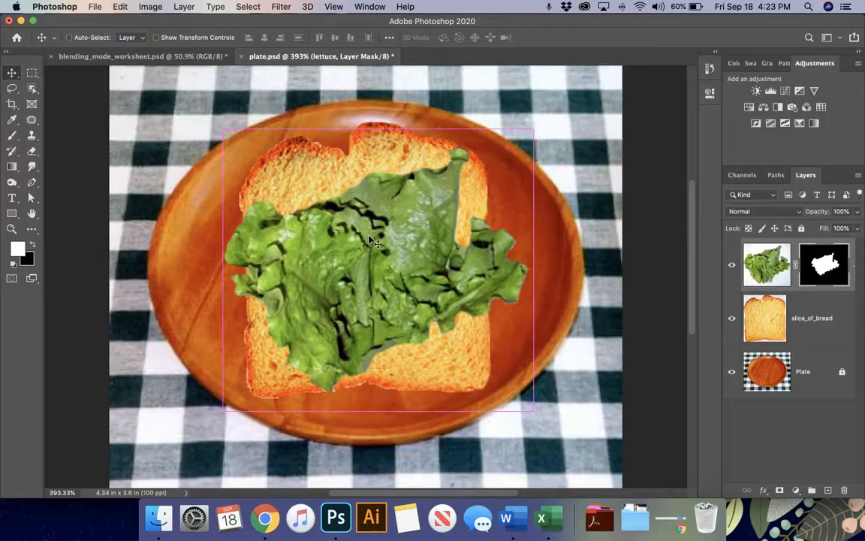
key("super+t")
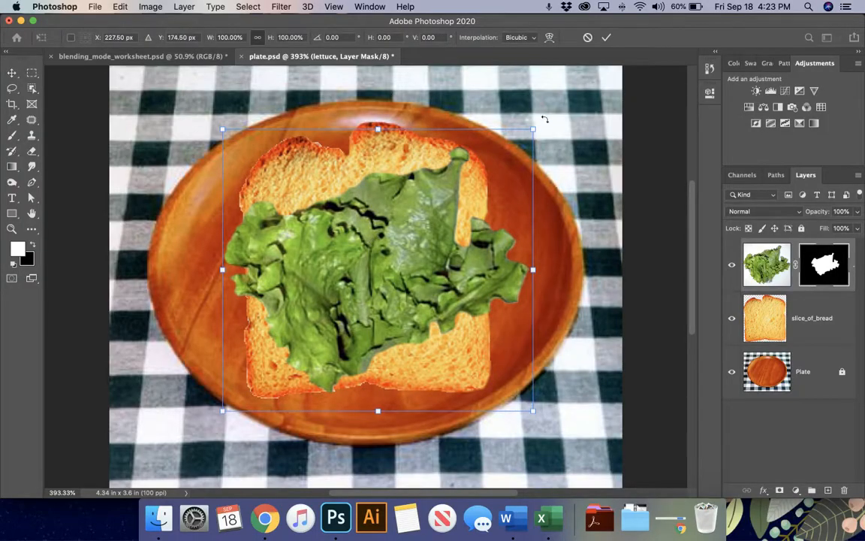
left_click_drag(544, 118, 536, 87)
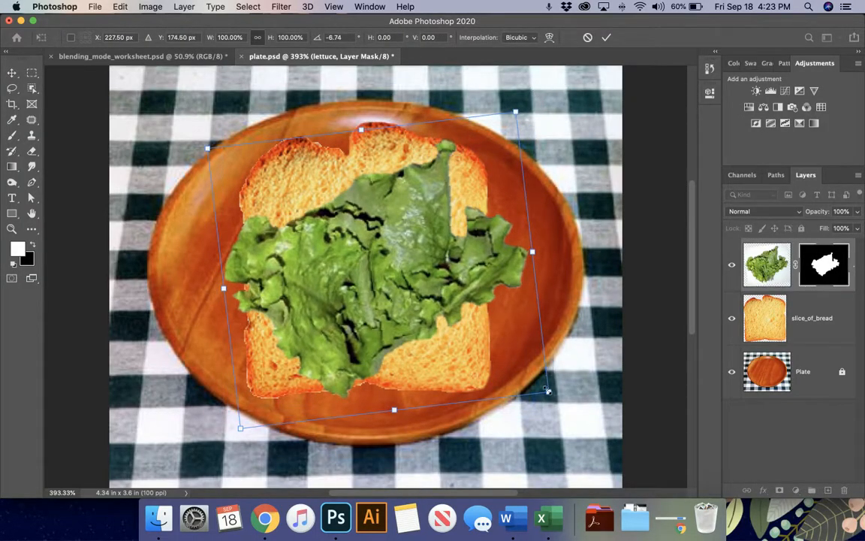
left_click_drag(548, 391, 570, 406)
left_click_drag(419, 284, 404, 245)
left_click_drag(556, 368, 587, 390)
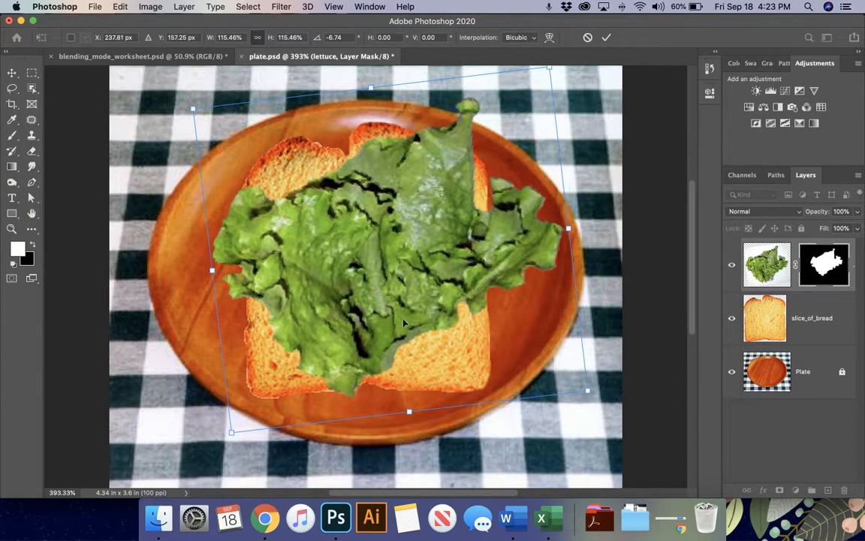
left_click_drag(364, 281, 357, 289)
key("Return")
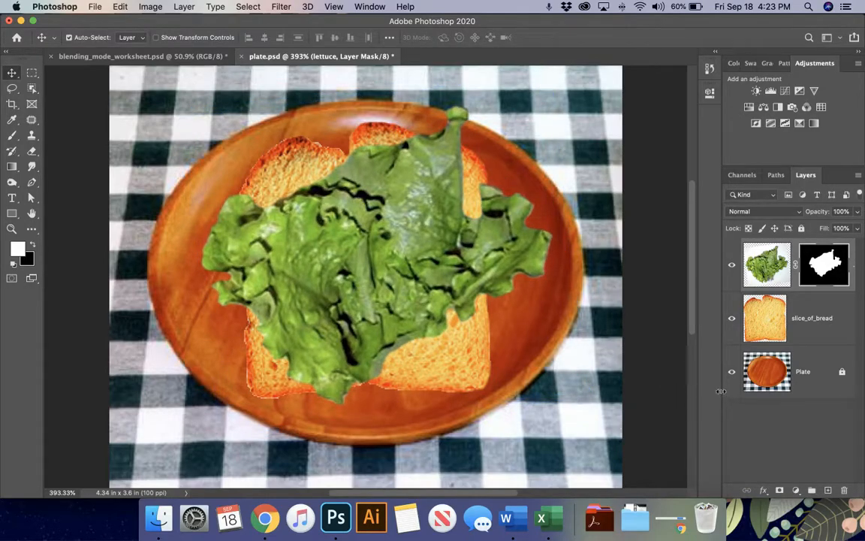
- Lock the lettuce and slice_of_bread layers
left_click_drag(702, 393, 669, 398)
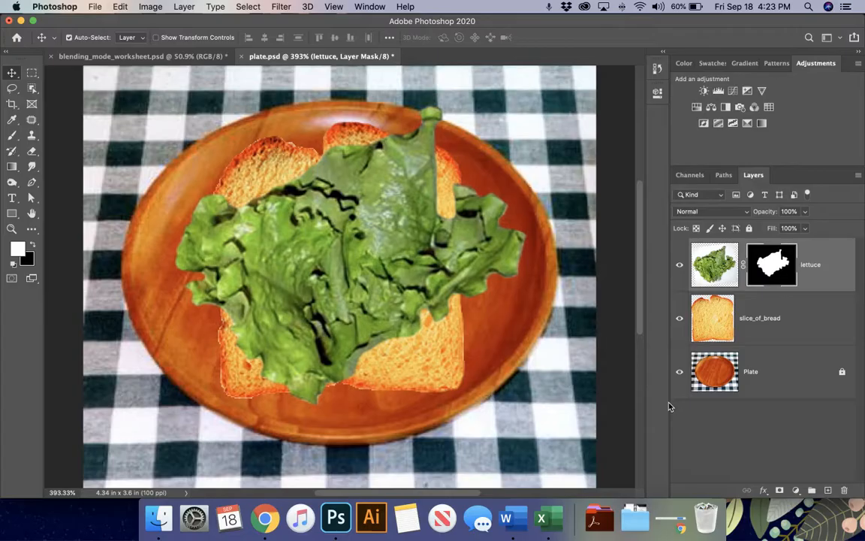
left_click(749, 229)
left_click(808, 320)
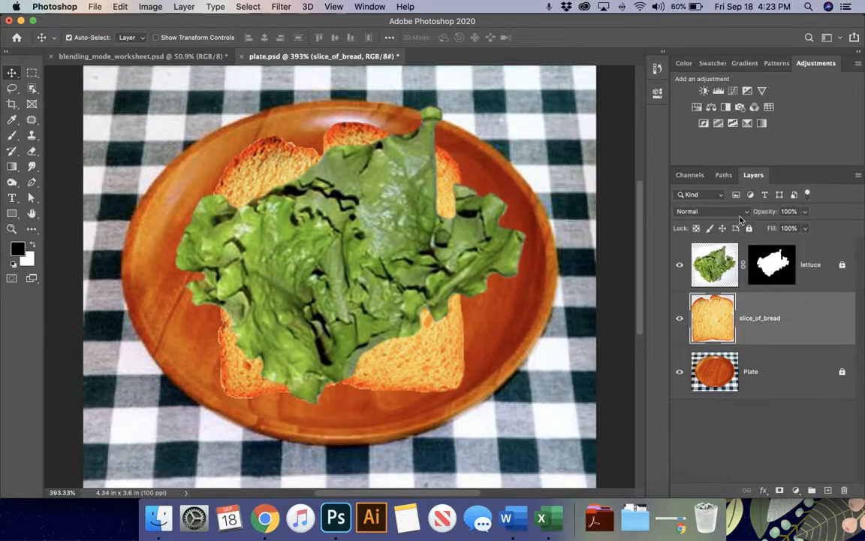
left_click(749, 230)
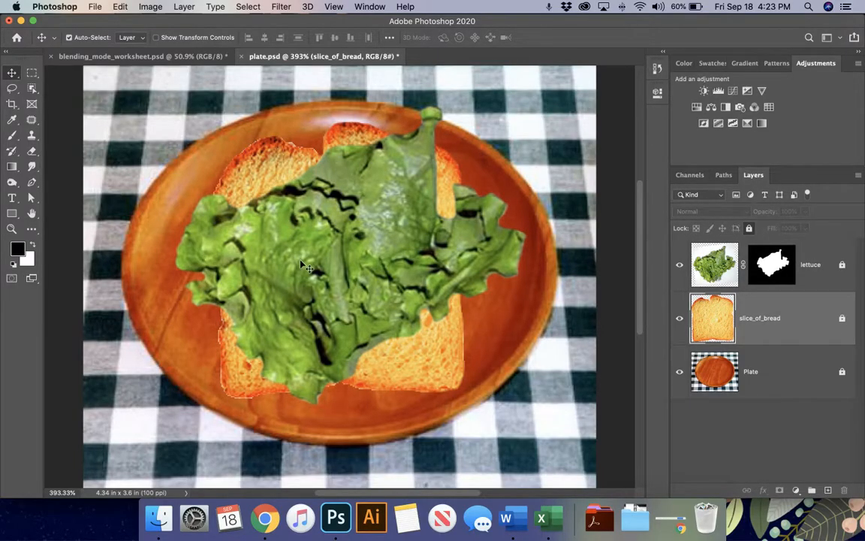
- Drag bacon.jpg from the sandwich images folder into the plate document
left_click(158, 518)
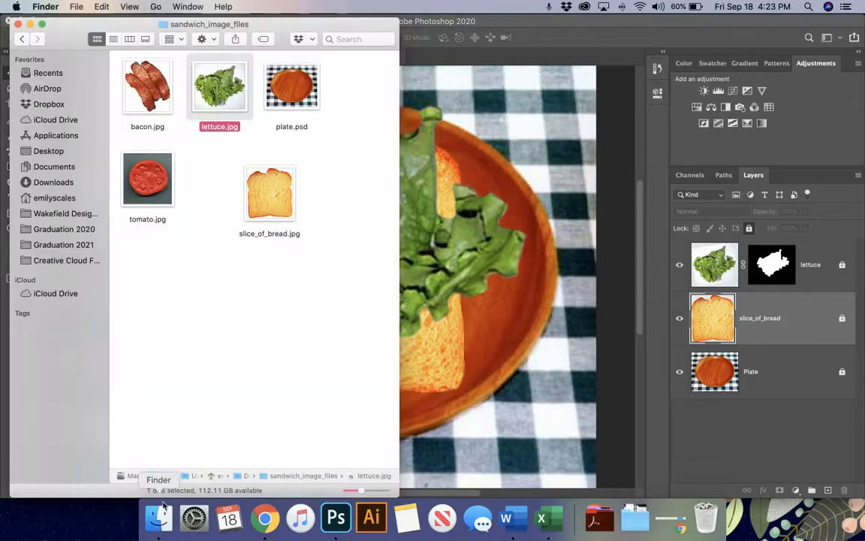
left_click(157, 178)
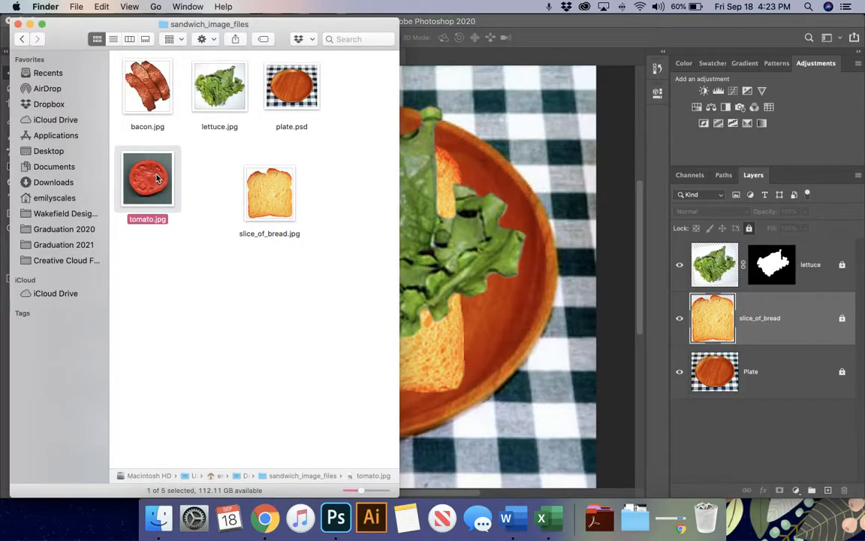
left_click(154, 90)
left_click_drag(154, 90, 435, 236)
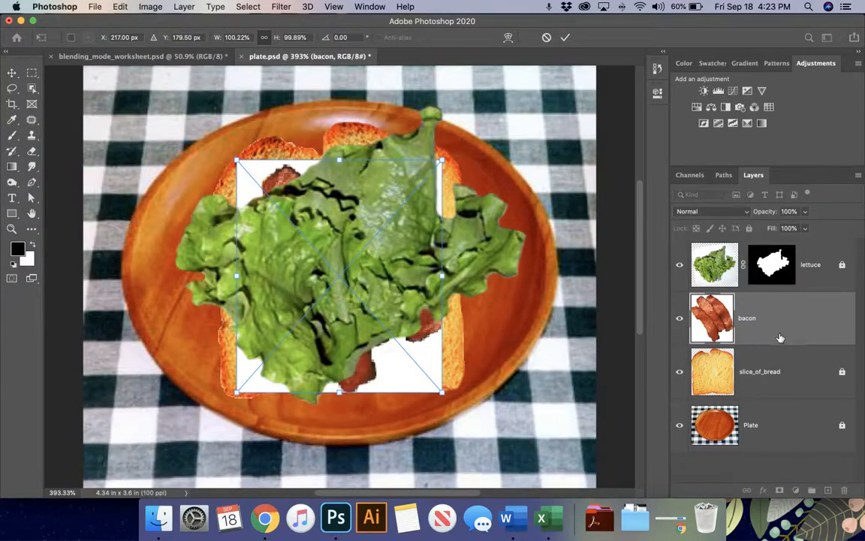
- Move the bacon layer above the lettuce, nudge it up, and rasterize it
left_click_drag(781, 337, 751, 259)
left_click_drag(381, 269, 380, 248)
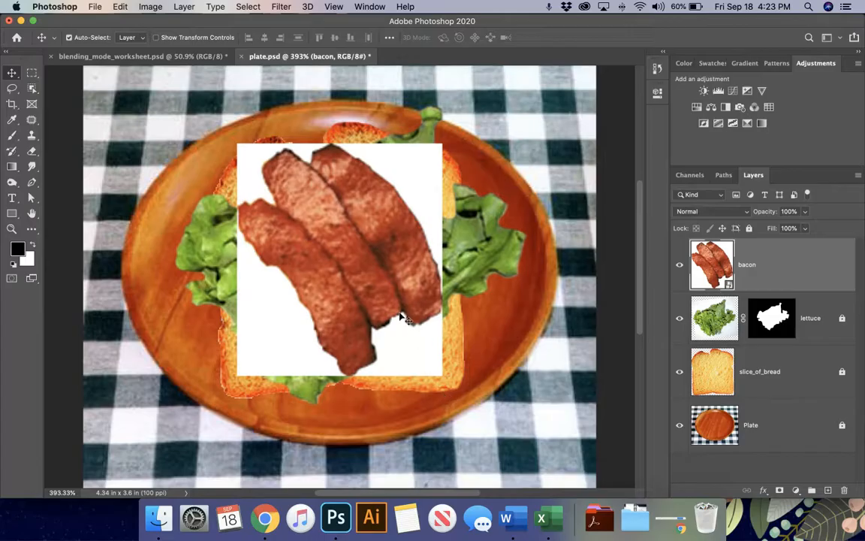
right_click(715, 240)
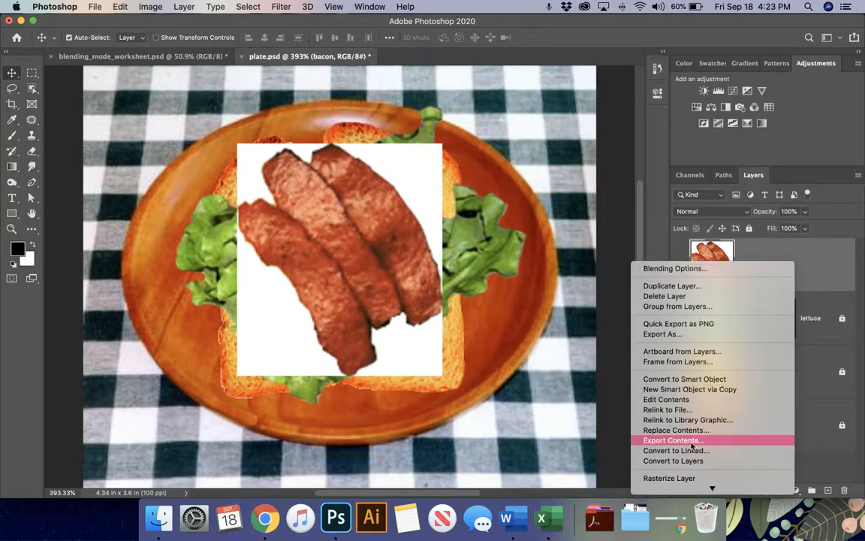
left_click(690, 479)
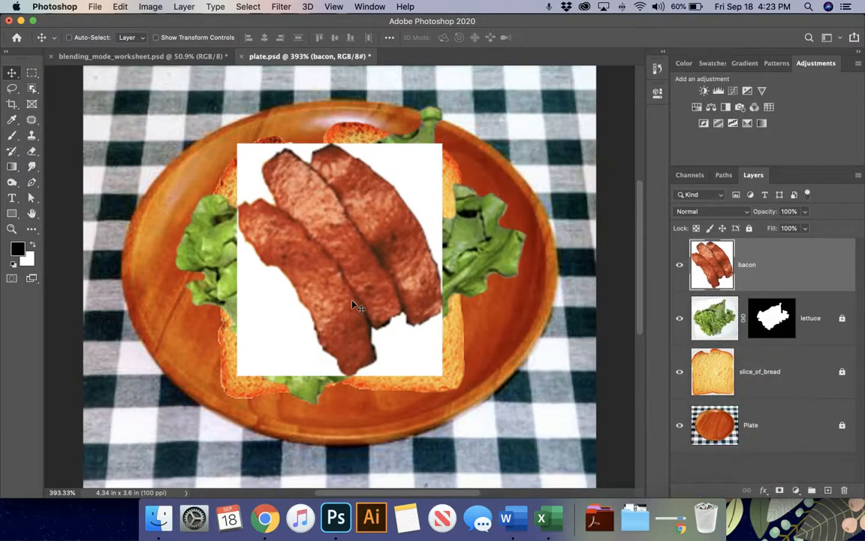
- Scale the bacon to about 119.75% and shift it up and left
key("super+t")
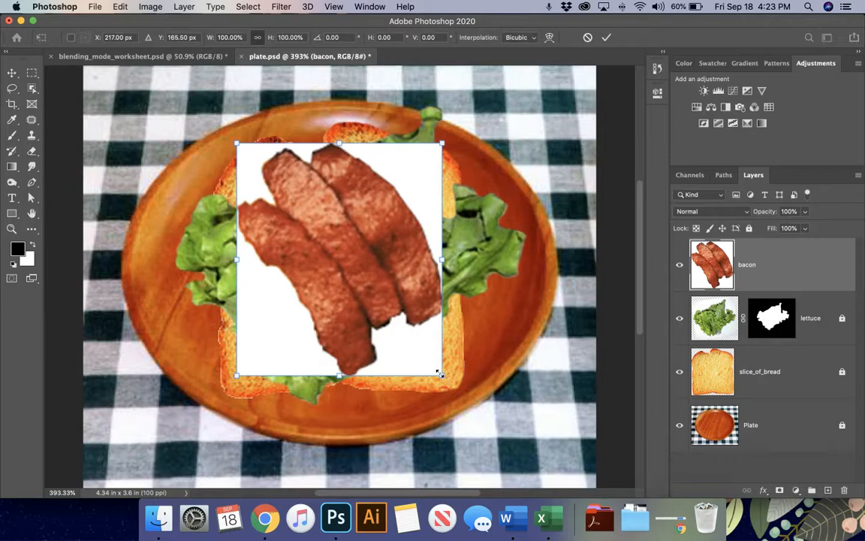
left_click_drag(439, 373, 483, 417)
left_click_drag(418, 319, 395, 293)
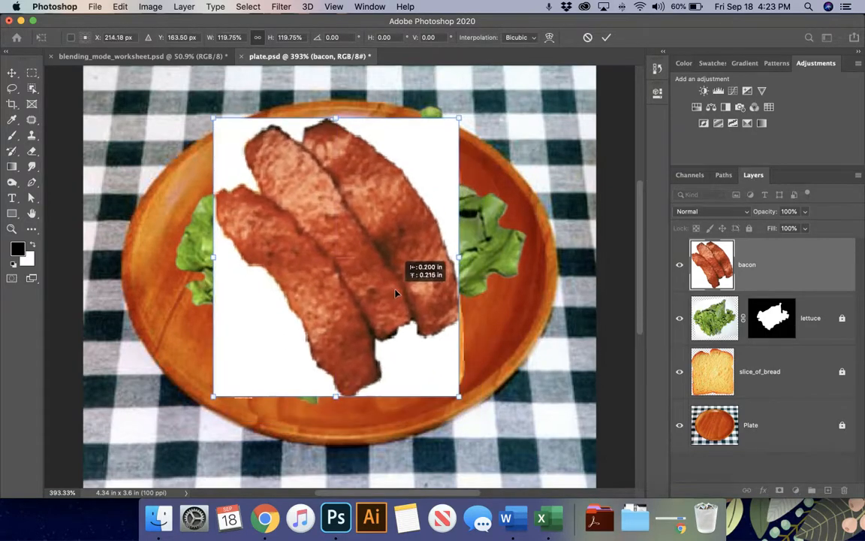
key("Return")
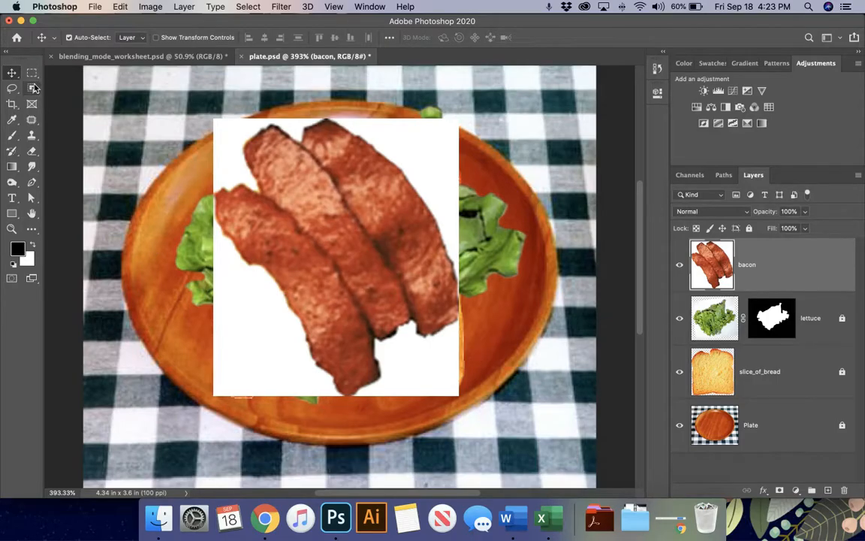
- Use the Magic Wand to pick the white background areas around the bacon
left_click_drag(31, 88, 72, 111)
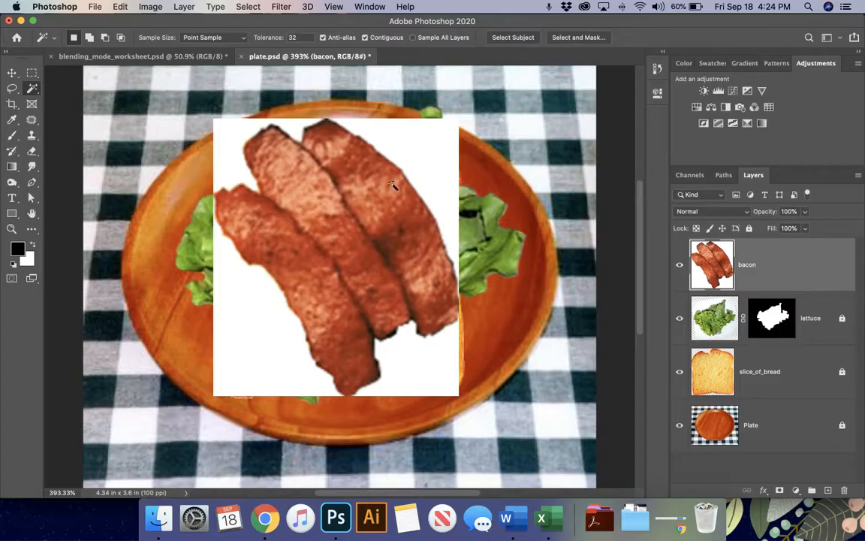
left_click(381, 220)
left_click(336, 240)
left_click(316, 194)
left_click(361, 200)
left_click(367, 246)
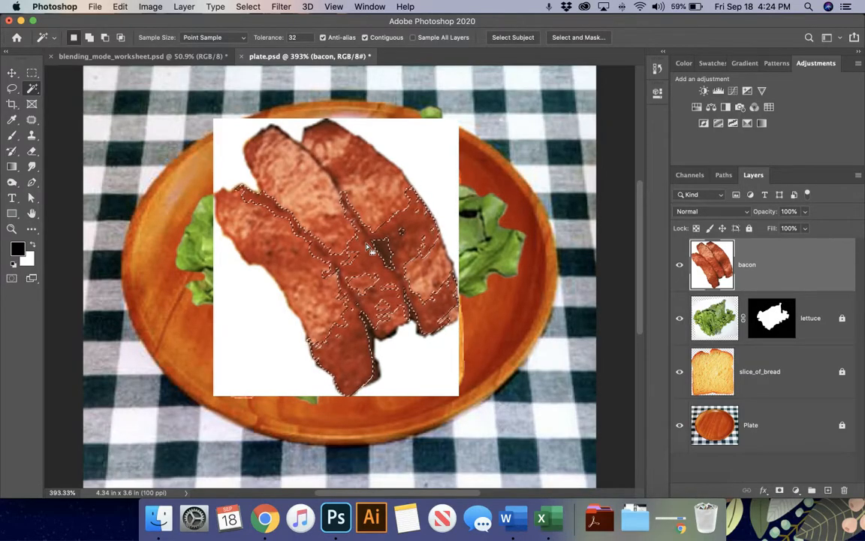
left_click(432, 181)
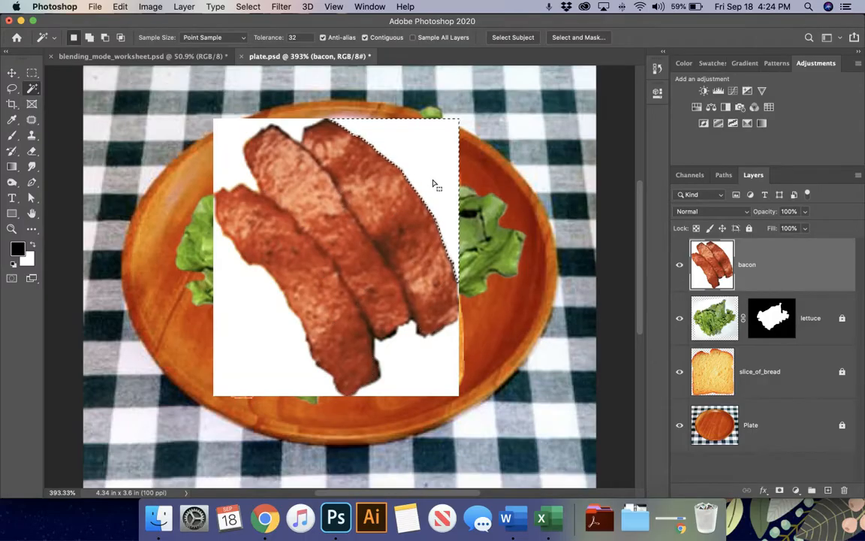
left_click(227, 142)
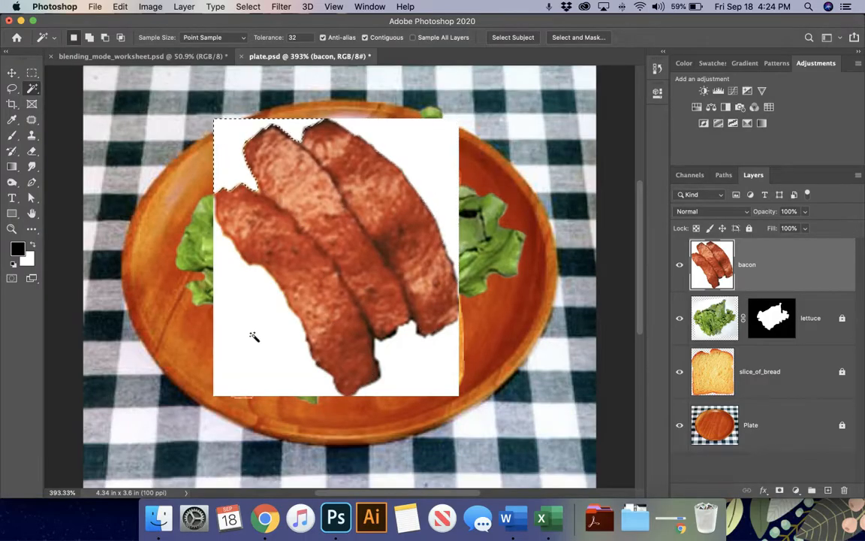
left_click(391, 134)
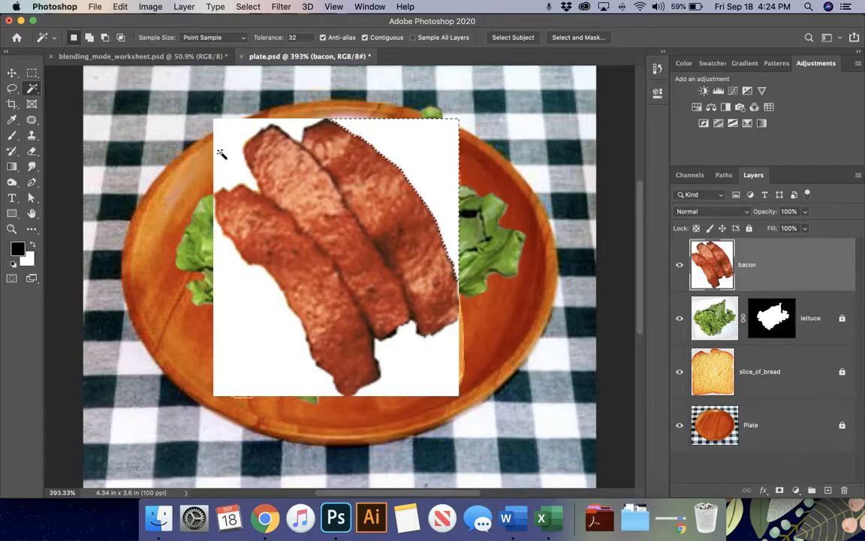
left_click(223, 153)
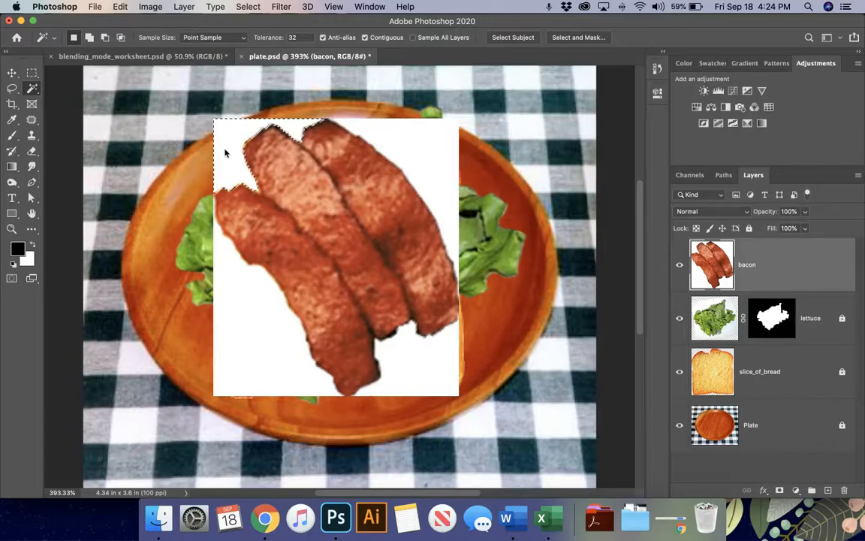
- Add the white areas right, below and lower-left of the bacon to the selection
left_click(89, 37)
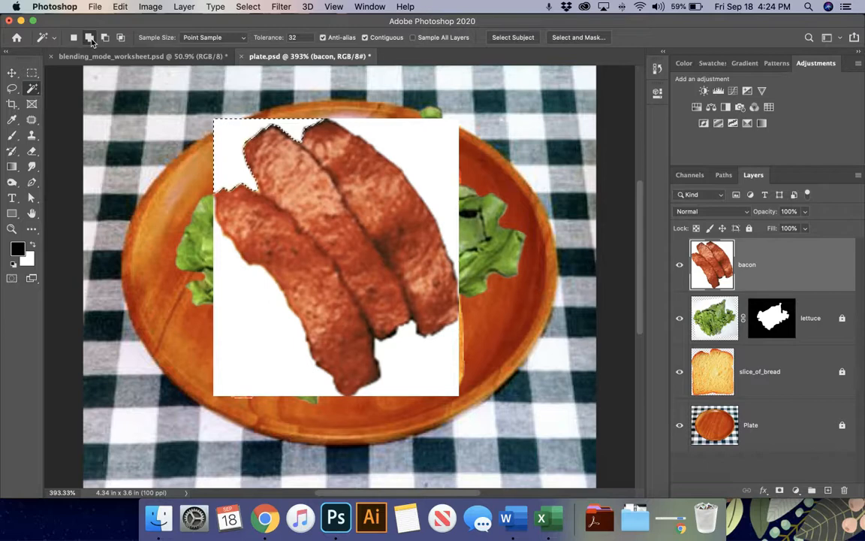
left_click(421, 141)
left_click(440, 368)
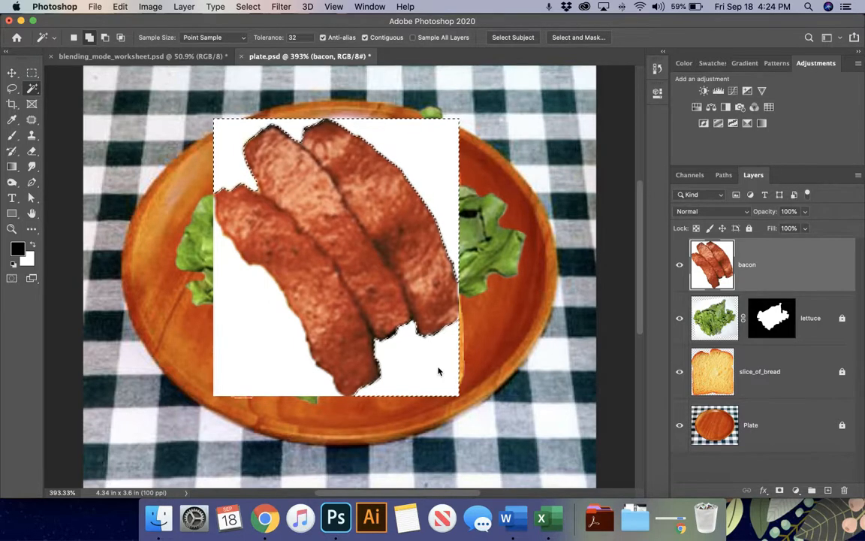
left_click(274, 386)
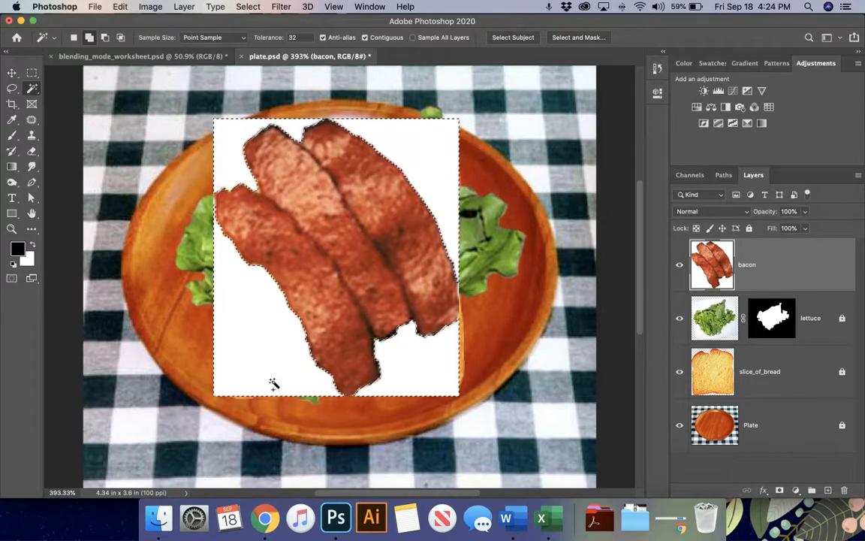
- Reselect the bacon's white surroundings with Shift-clicks, delete them, and deselect
key("super+d")
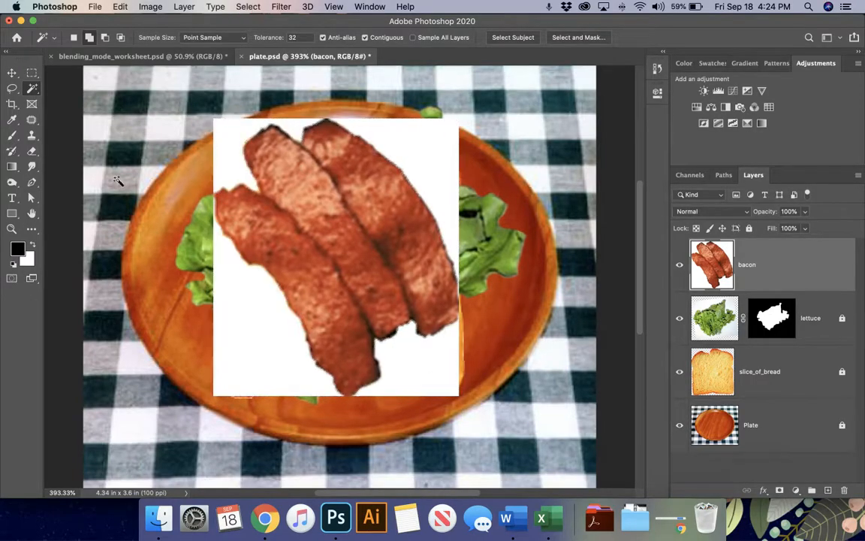
left_click(74, 36)
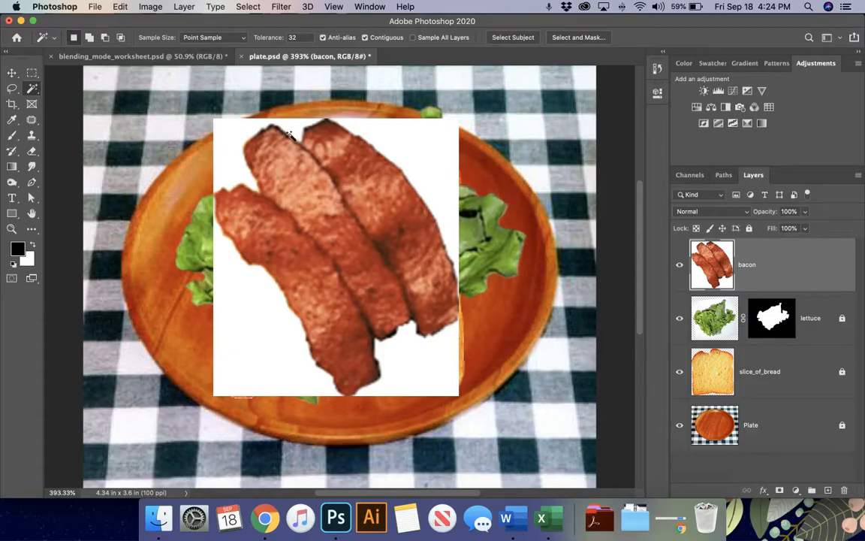
key("shift")
key("shift")
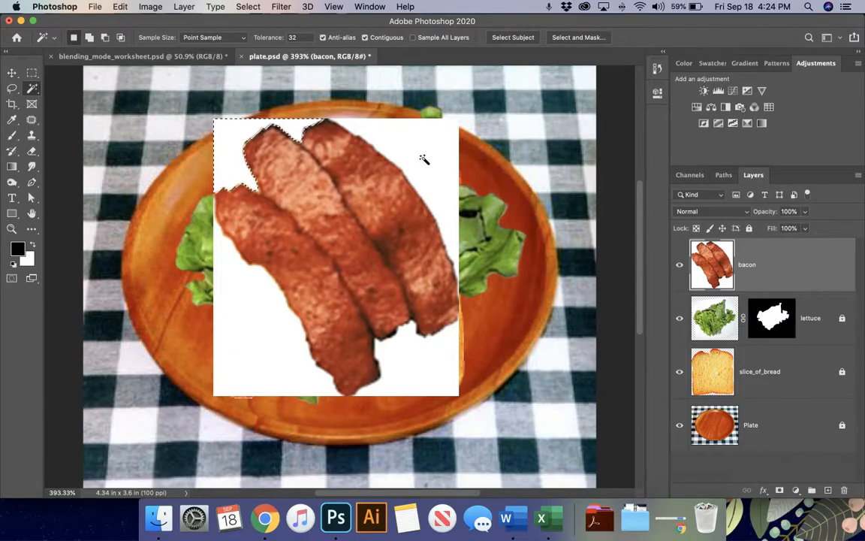
left_click(424, 160, "shift")
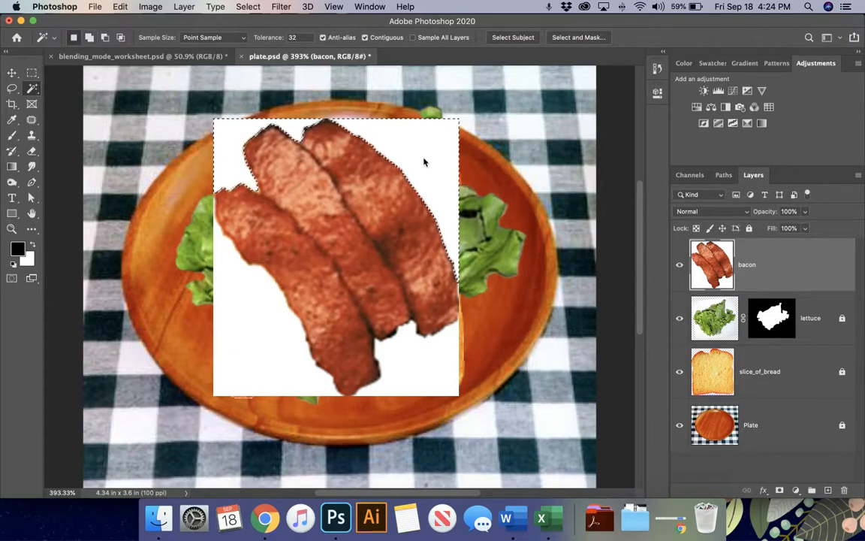
left_click(429, 371, "shift")
left_click(253, 349, "shift")
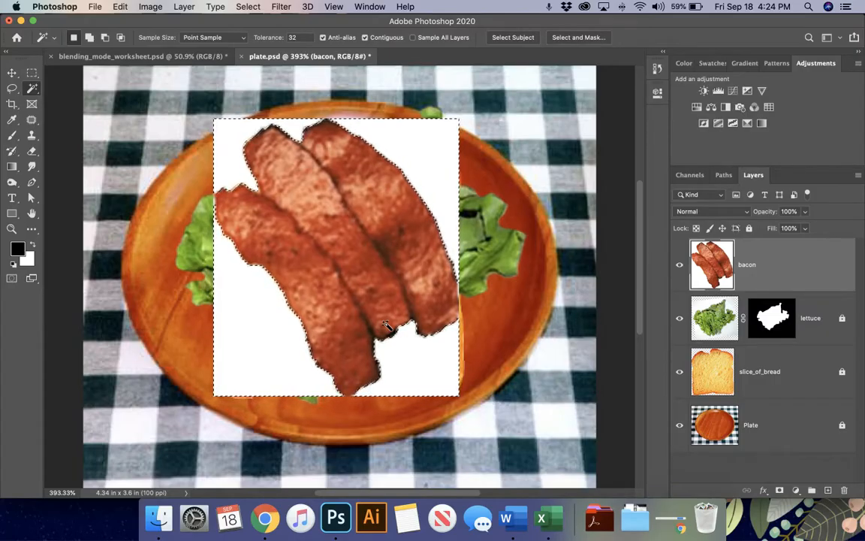
key("BackSpace")
key("super+d")
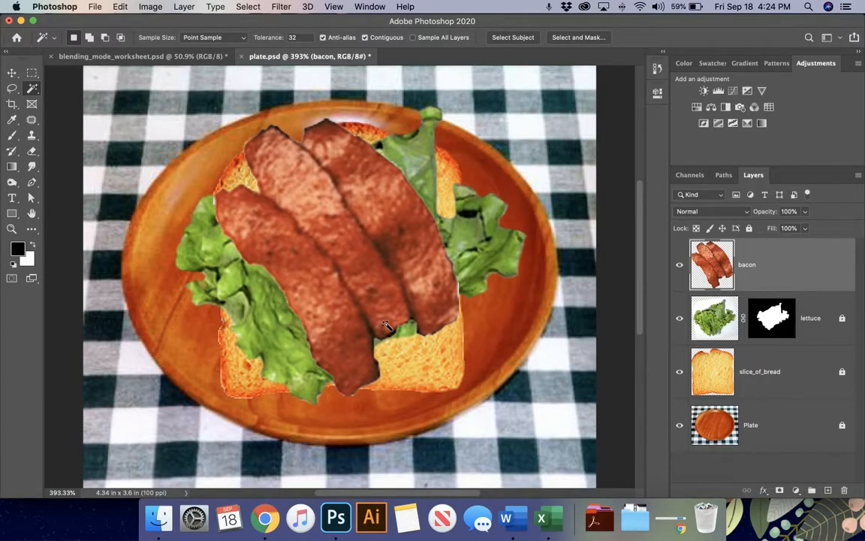
- Place tomato.jpg from the image folder onto the plate as a new layer above bacon
key("v")
mouse_move(380, 289)
left_mouse_down()
mouse_move(398, 304)
mouse_move(380, 294)
left_mouse_up()
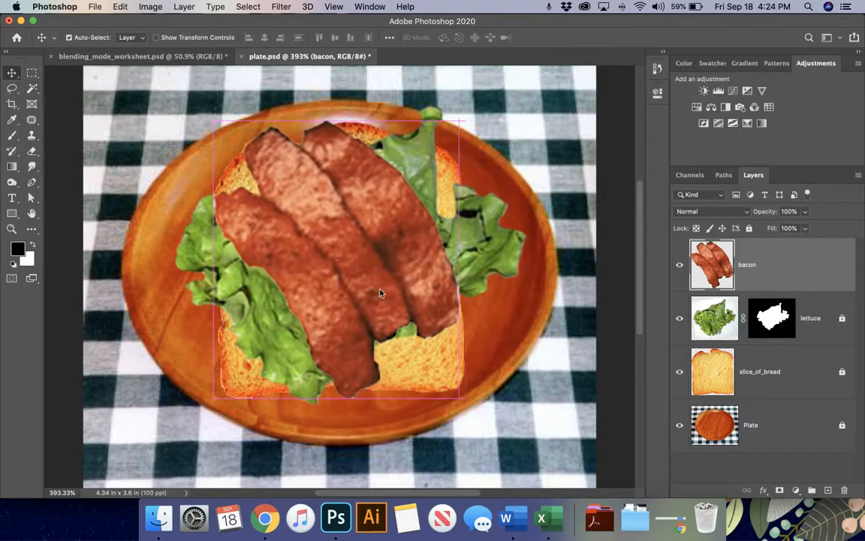
left_click(158, 518)
left_click_drag(153, 183, 383, 262)
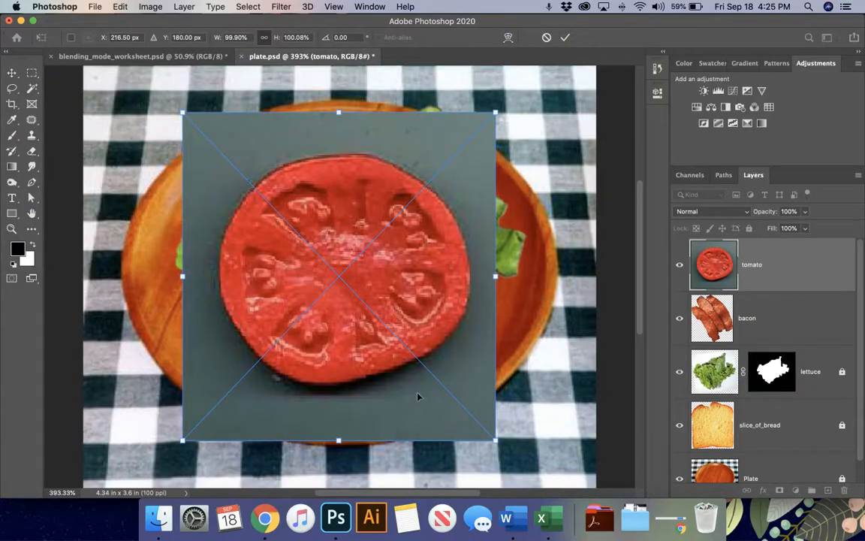
key("Return")
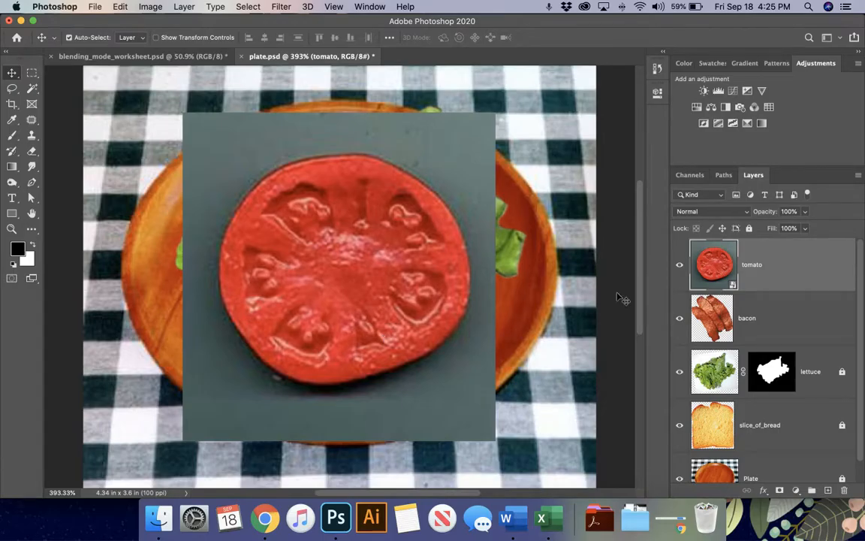
right_click(720, 271)
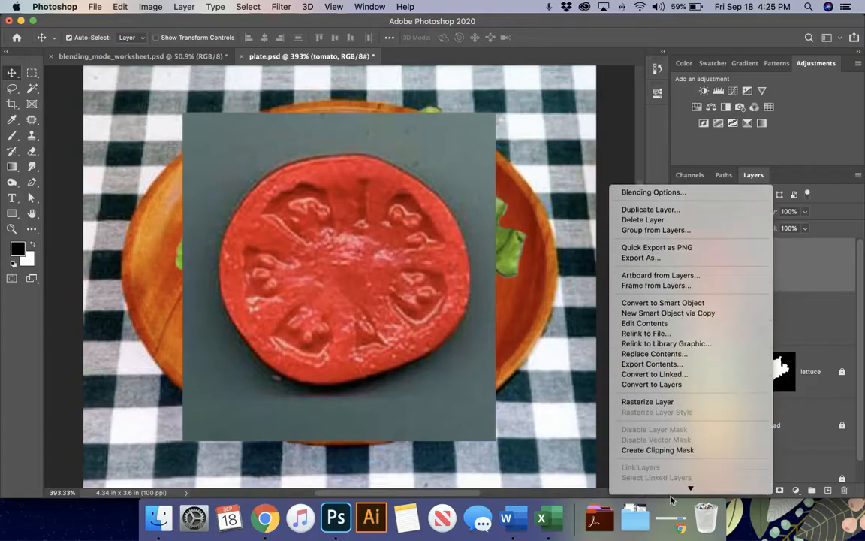
- Rasterize the tomato layer and delete its grey background via Quick Selection and inverse
left_click(653, 380)
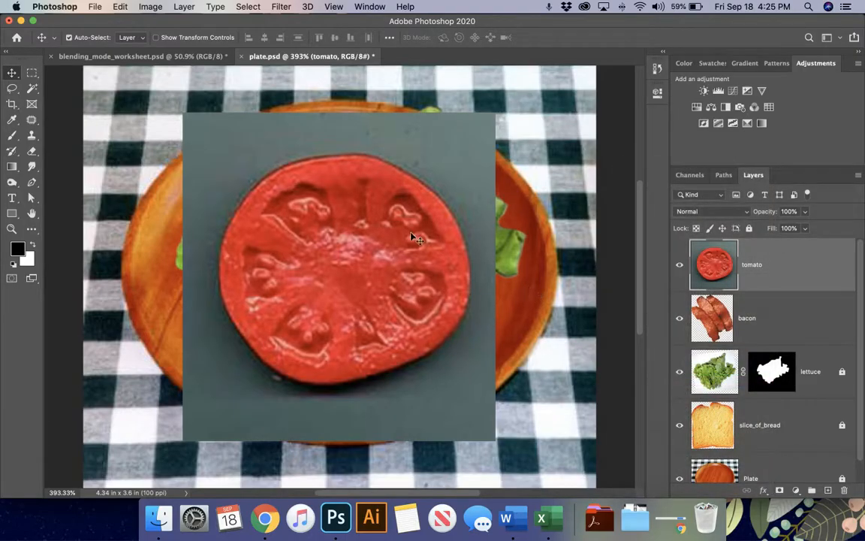
left_click(33, 88)
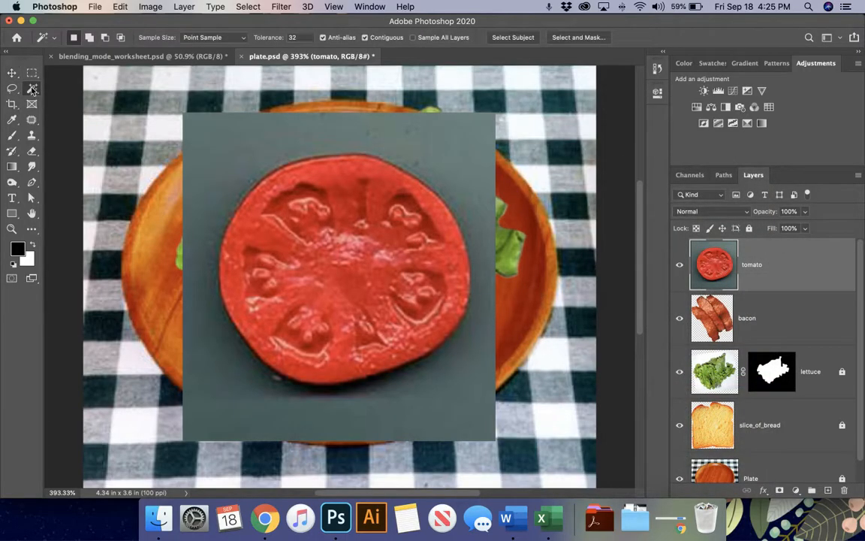
left_click(32, 88)
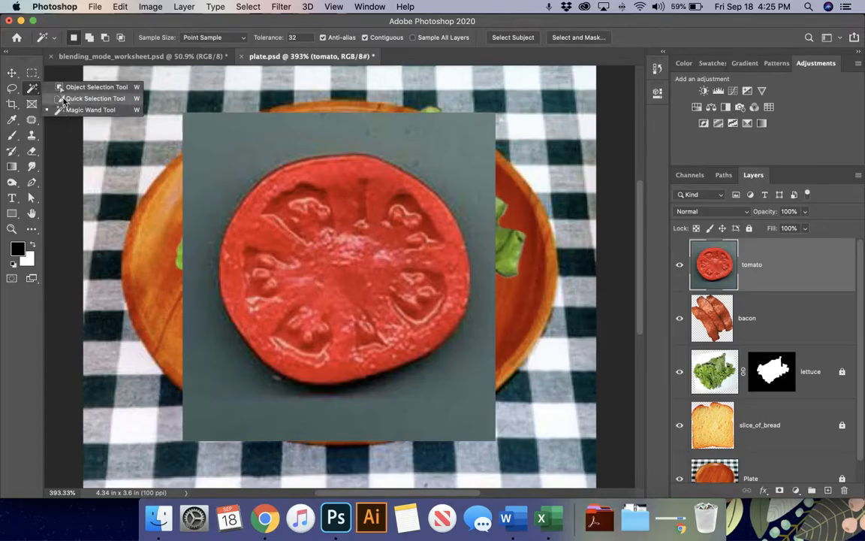
left_click(65, 98)
mouse_move(248, 223)
left_mouse_down()
mouse_move(300, 169)
mouse_move(262, 204)
mouse_move(359, 307)
mouse_move(420, 248)
left_mouse_up()
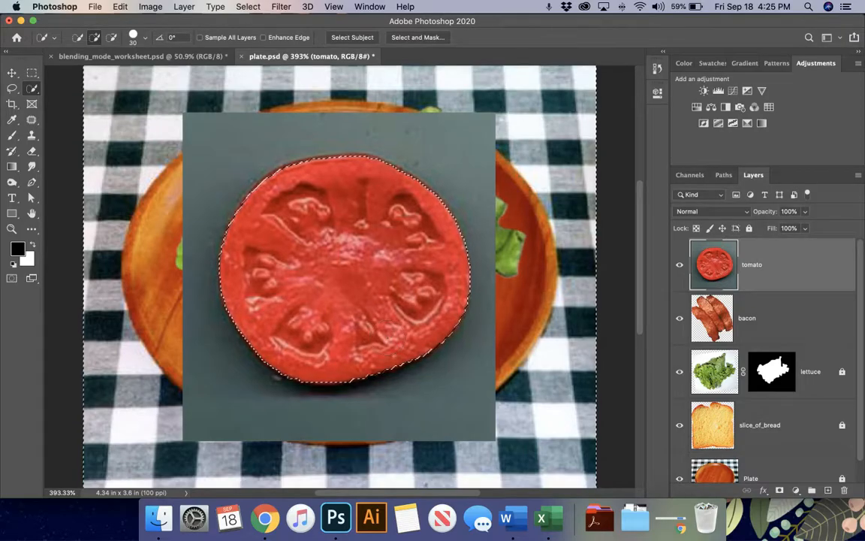
key("ctrl+shift+i")
key("Delete")
key("ctrl+d")
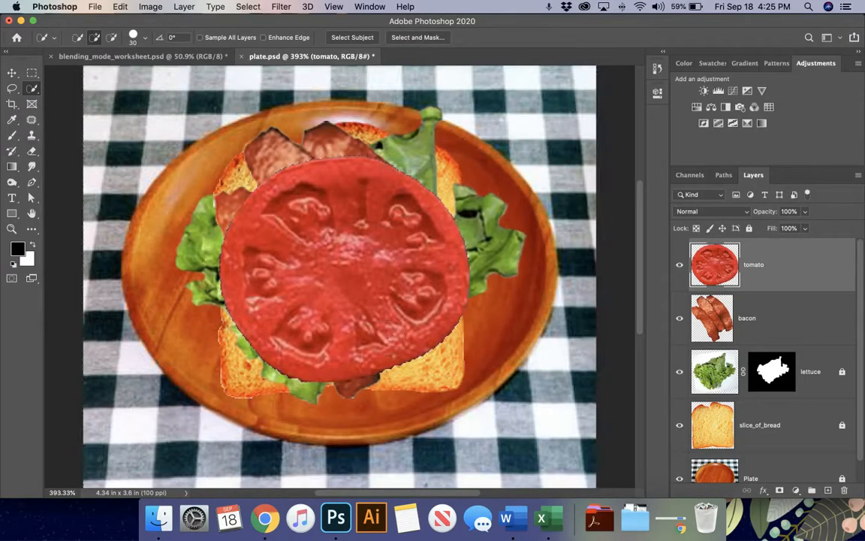
- Set the eraser to size 30, then shift the tomato slightly up and left
key("e")
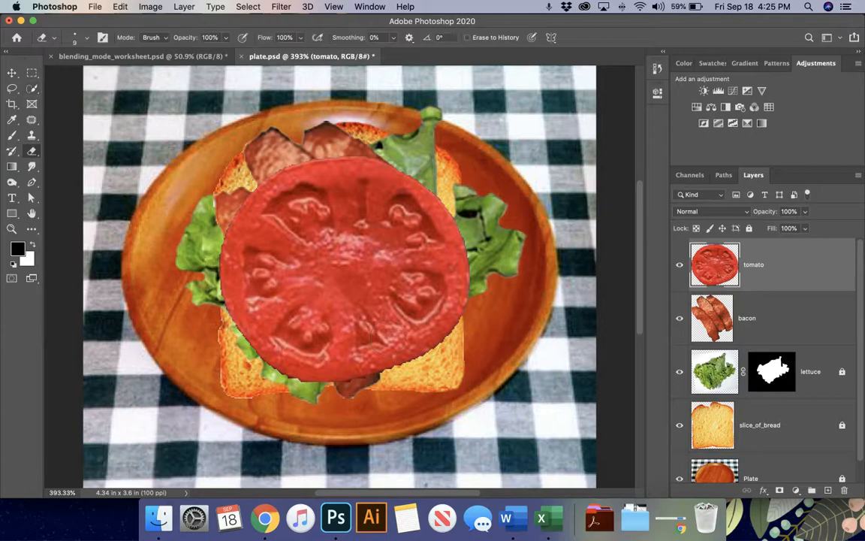
key("bracketright")
key("bracketright")
key("bracketright")
key("v")
left_click_drag(378, 293, 374, 280)
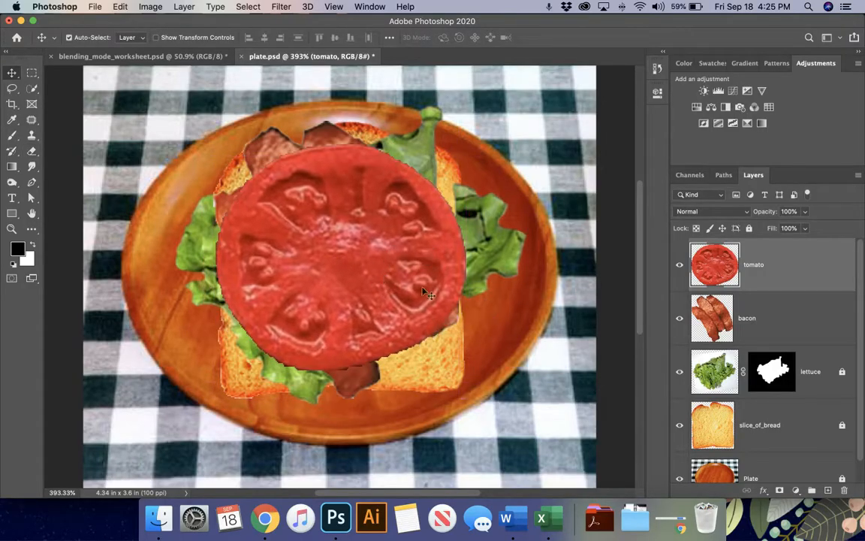
- Unlock the lettuce layer and hide the tomato, bacon and lettuce layers
left_click(842, 372)
scroll(839, 438, "down", 2)
scroll(764, 279, "up", 2)
left_click_drag(368, 268, 327, 272)
left_click(680, 265)
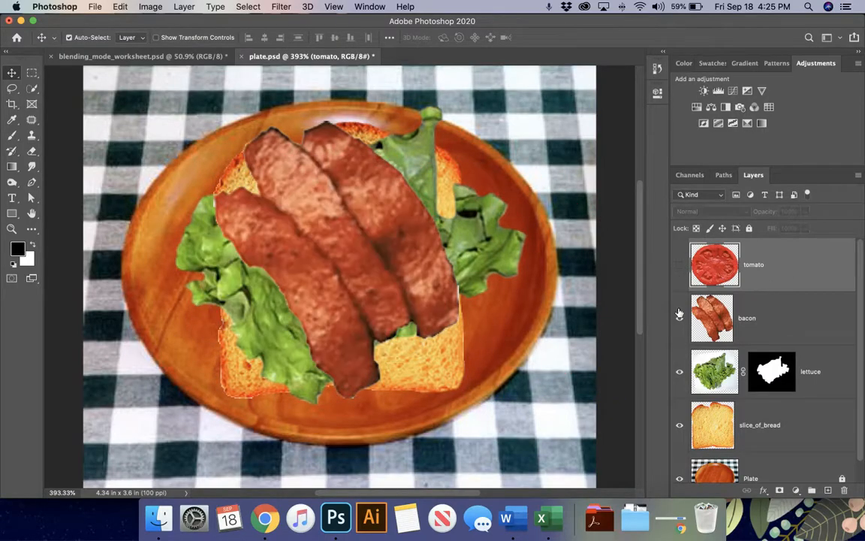
left_click(680, 317)
left_click(679, 371)
- Erase the orange fringe along the bread's bottom edge with a size-20 eraser
left_click_drag(370, 271, 361, 250)
key("e")
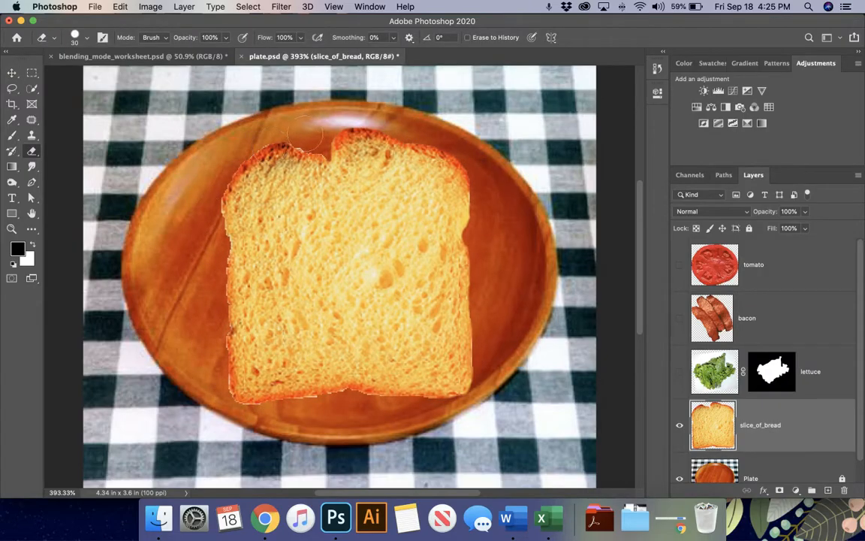
key("super+plus")
key("super+plus")
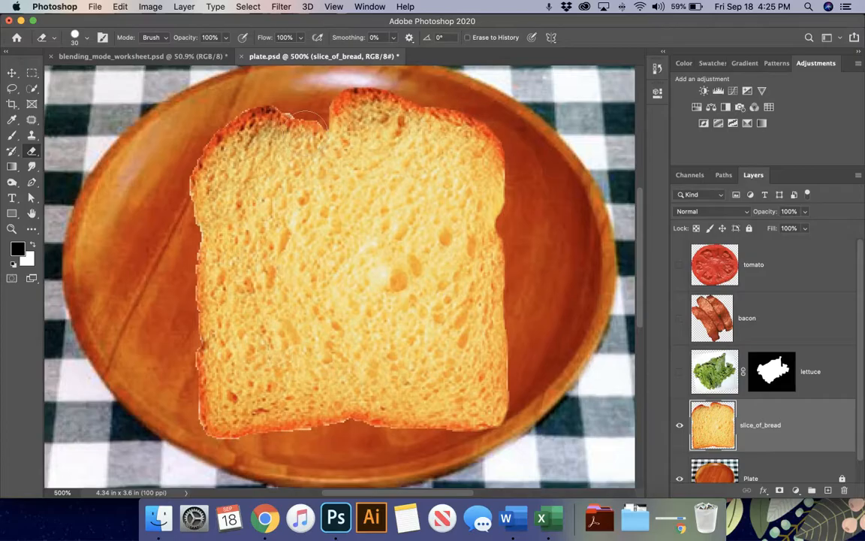
key("bracketleft")
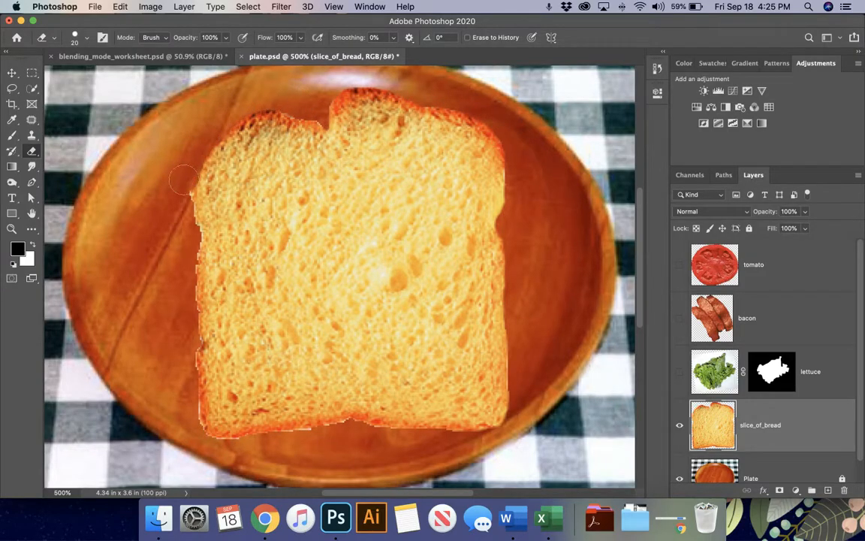
key("super+z")
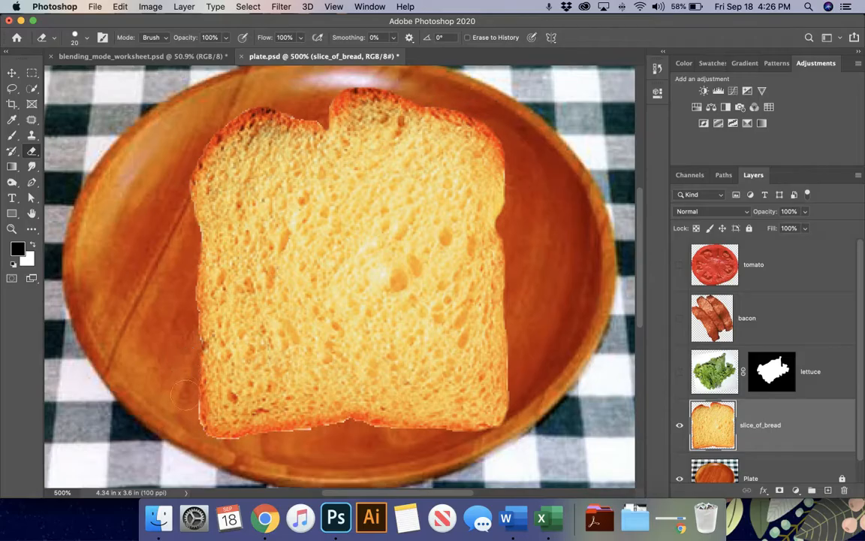
mouse_move(187, 423)
left_mouse_down()
mouse_move(230, 446)
mouse_move(352, 433)
mouse_move(420, 451)
left_mouse_up()
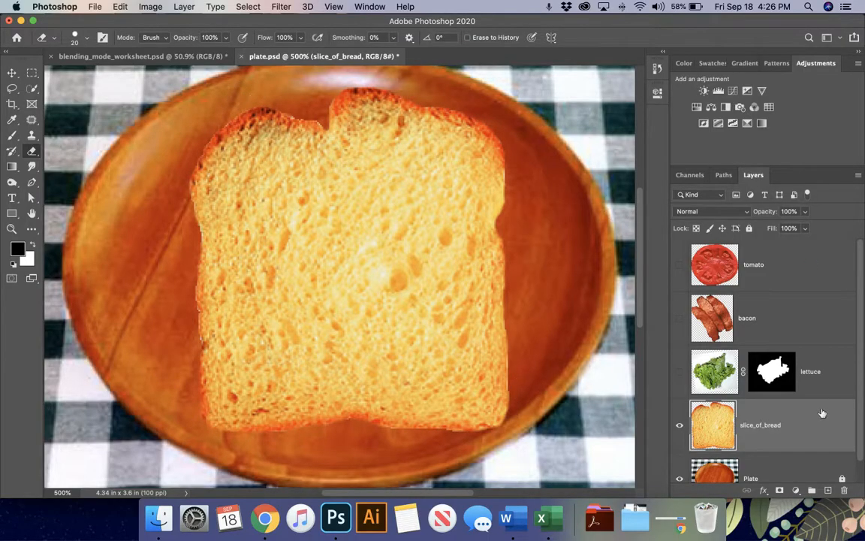
- Give slice_of_bread a Multiply Drop Shadow at 50% opacity, 9 px distance, 4 px size
double_click(815, 432)
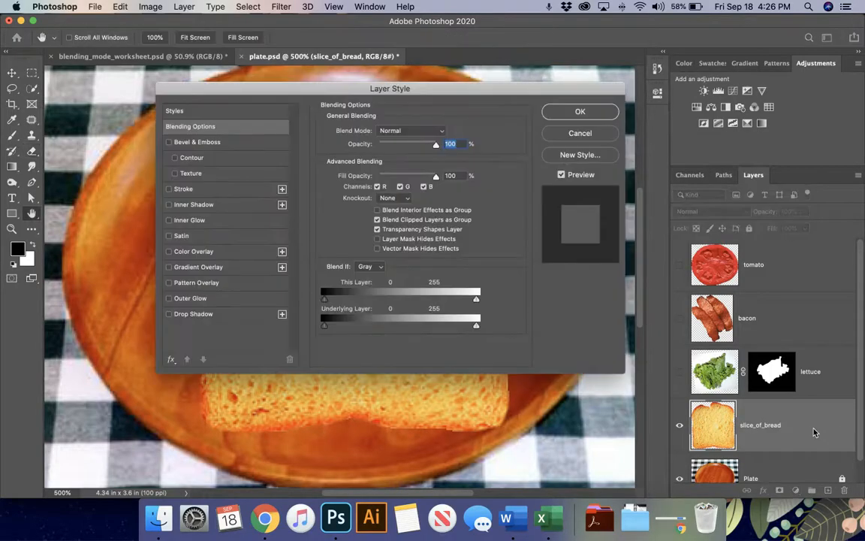
left_click(192, 313)
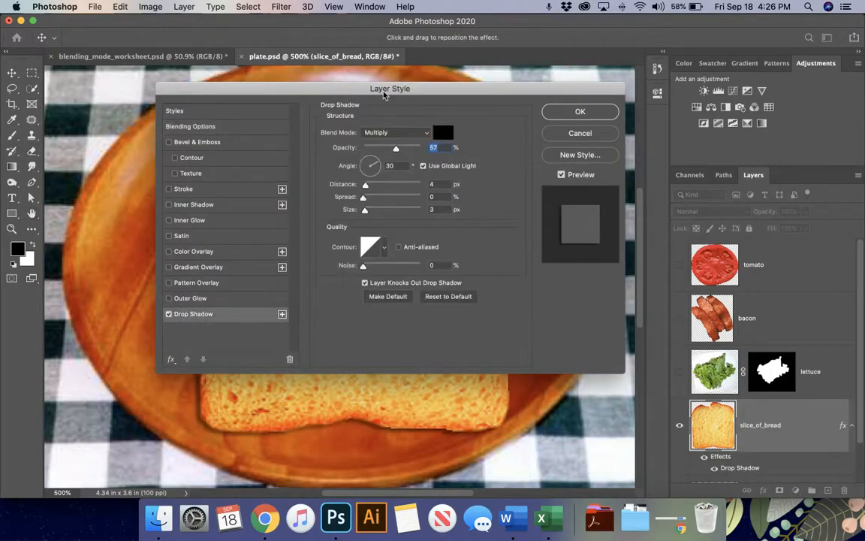
left_click_drag(389, 97, 676, 56)
scroll(258, 240, "right", 5)
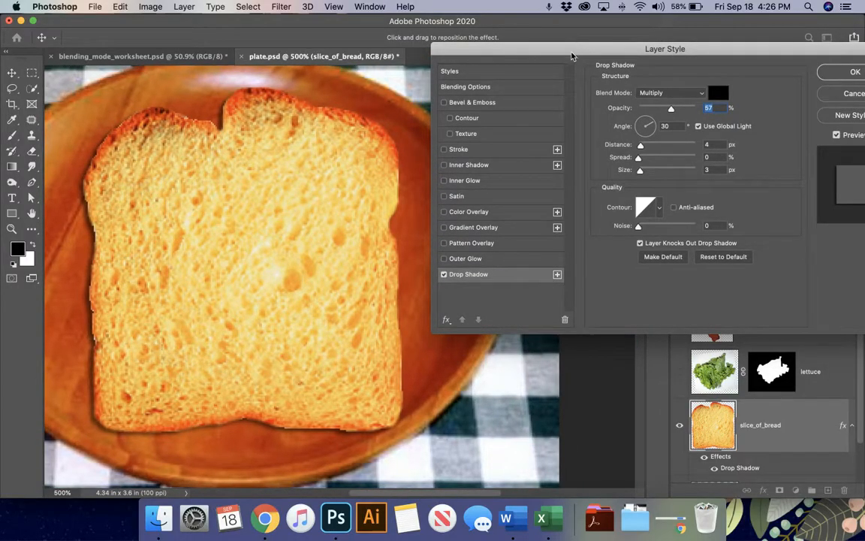
left_click_drag(573, 56, 499, 45)
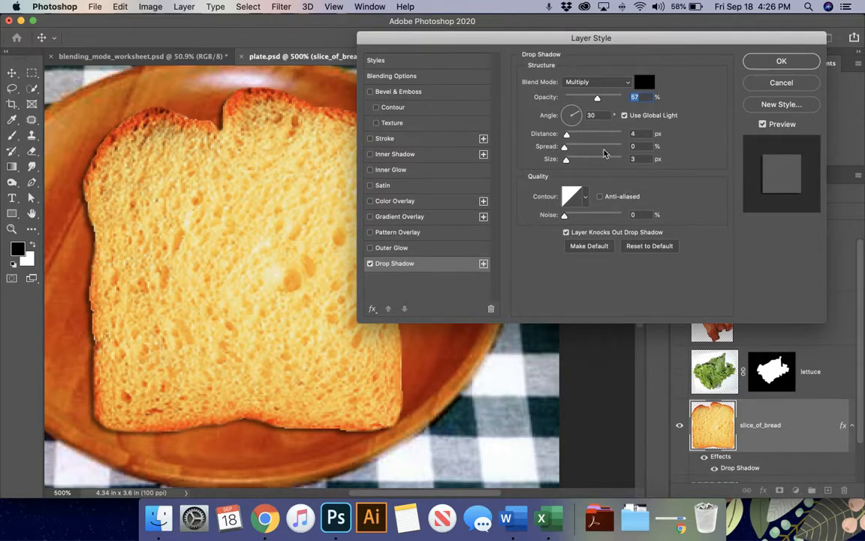
mouse_move(566, 135)
left_mouse_down()
mouse_move(603, 142)
mouse_move(570, 138)
left_mouse_up()
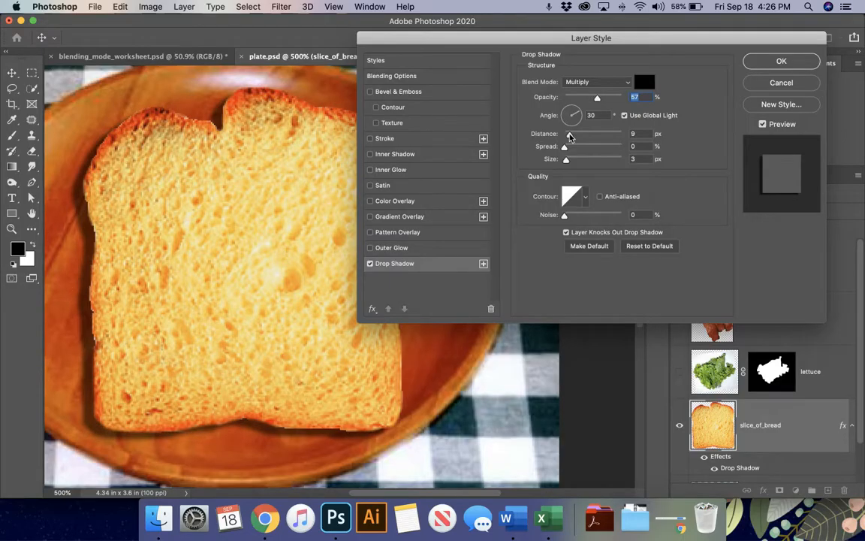
left_click(570, 136)
mouse_move(565, 159)
left_mouse_down()
mouse_move(580, 163)
mouse_move(558, 154)
left_mouse_up()
left_click(597, 99)
left_click_drag(597, 100, 593, 101)
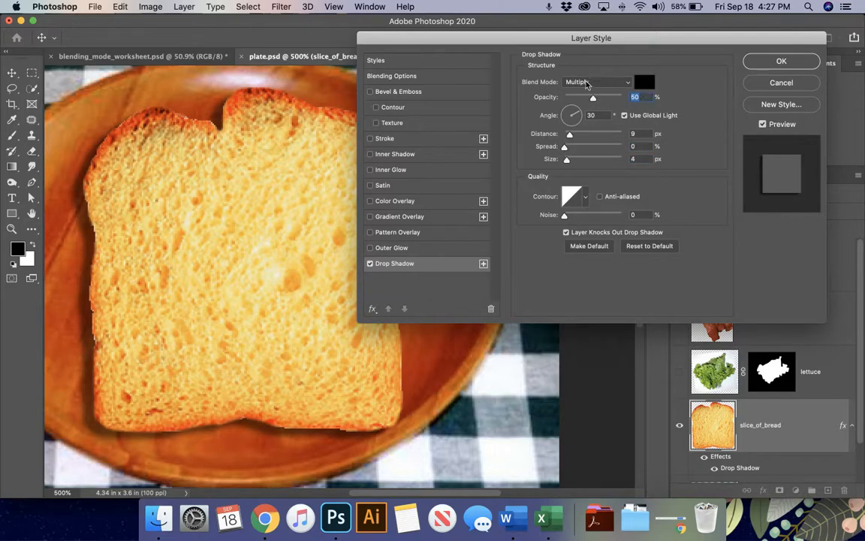
left_click(782, 63)
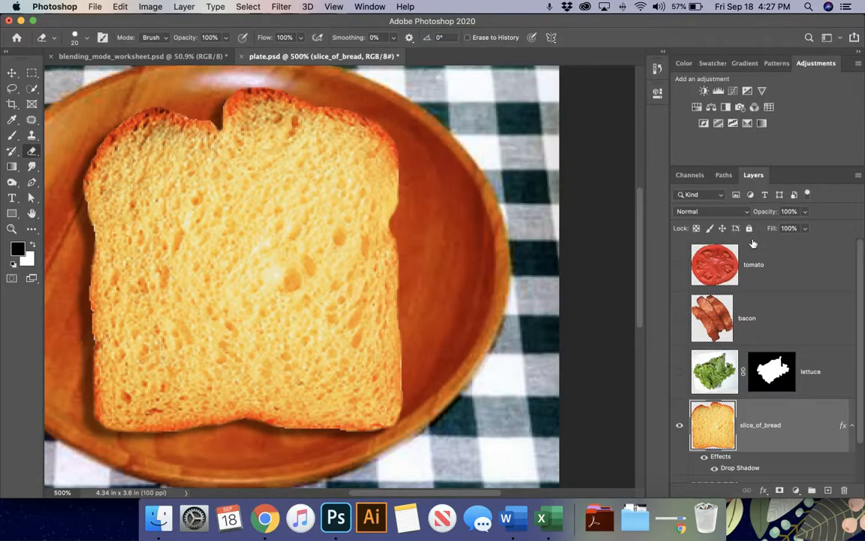
- Show the lettuce layer and give it a 2 px Drop Shadow
left_click(680, 371)
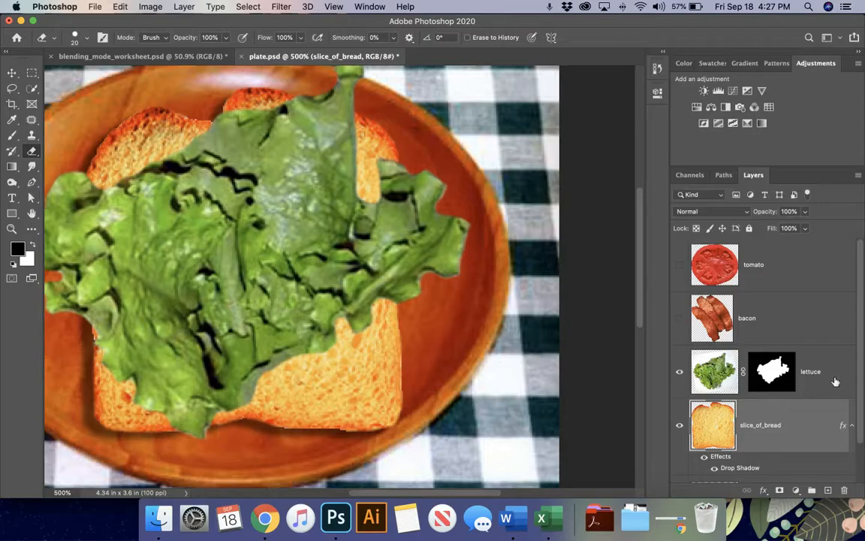
double_click(752, 347)
left_click(397, 263)
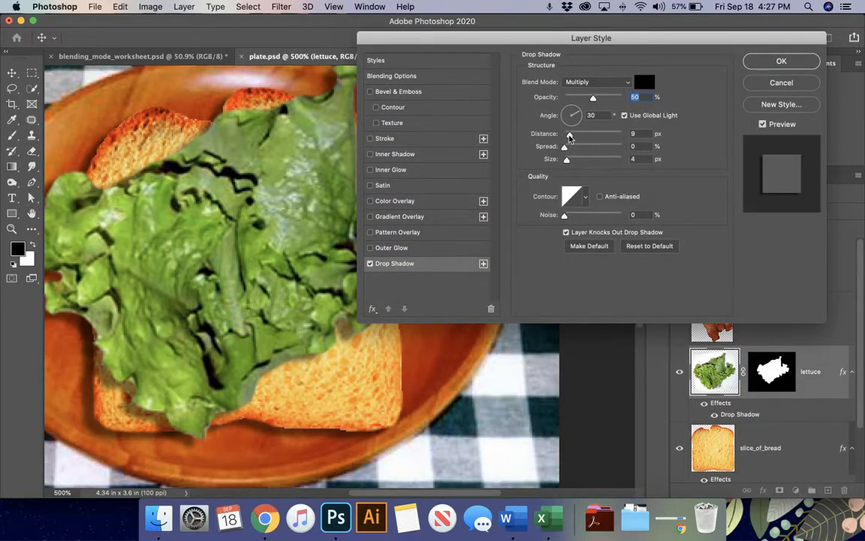
left_click_drag(569, 133, 566, 138)
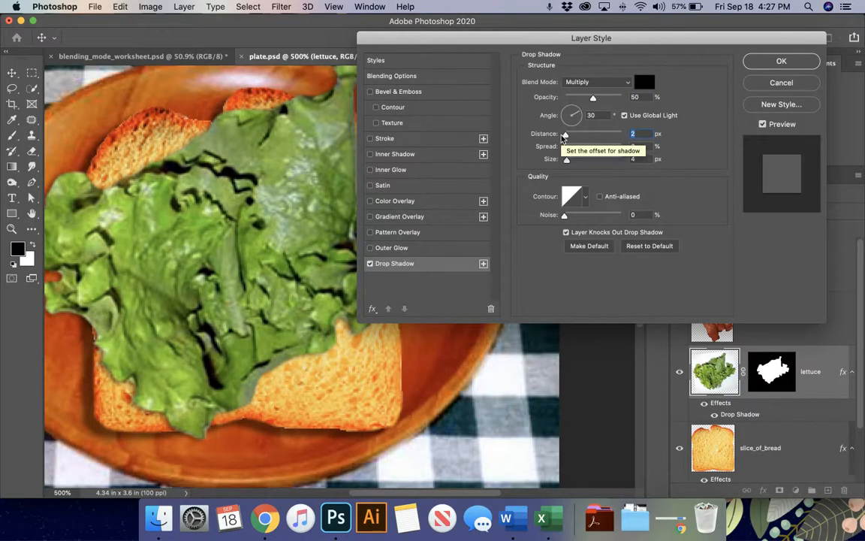
left_click(781, 61)
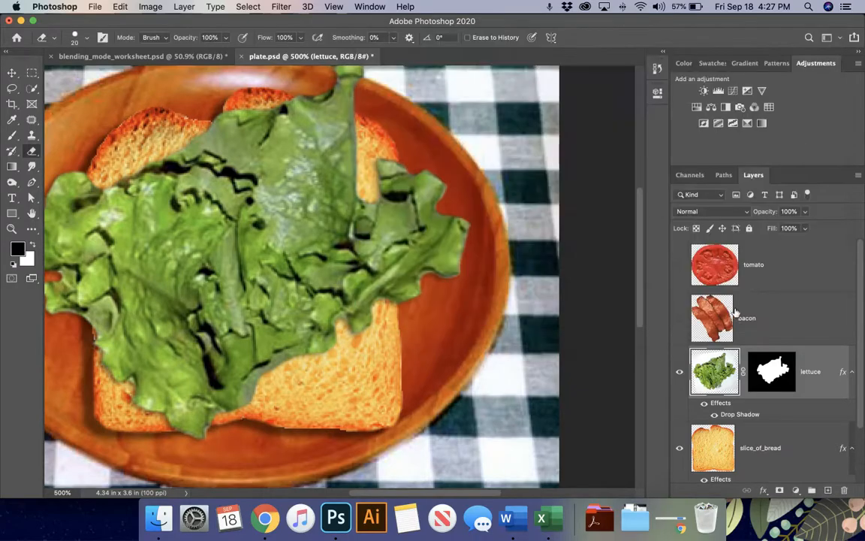
- Show the bacon layer and give it a 3 px Drop Shadow
left_click(679, 317)
double_click(723, 298)
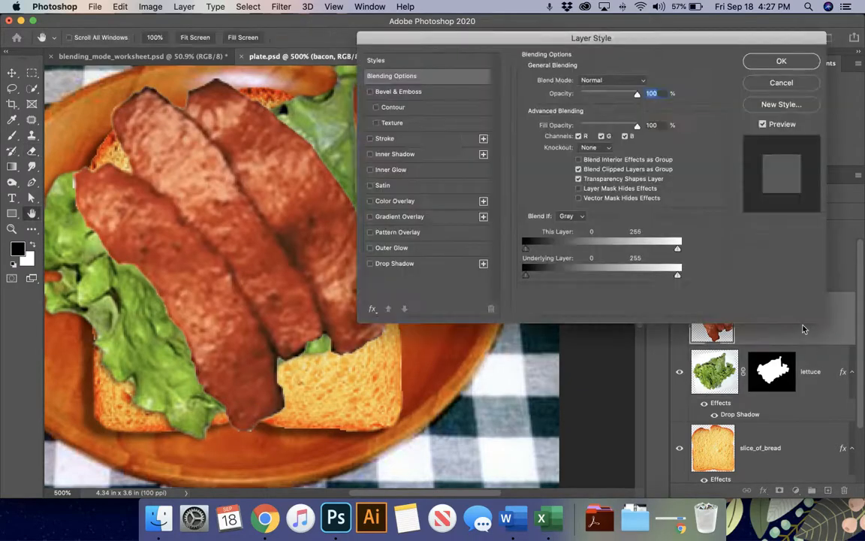
left_click(410, 264)
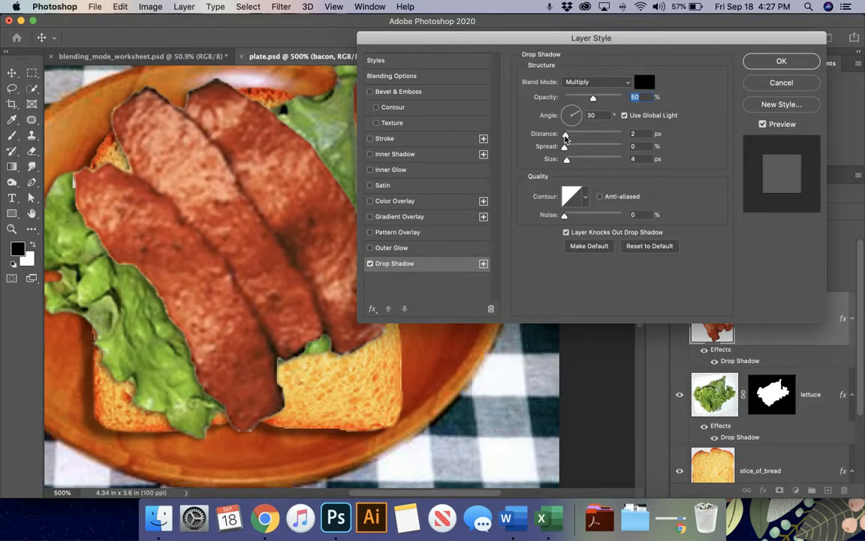
left_click_drag(567, 135, 568, 135)
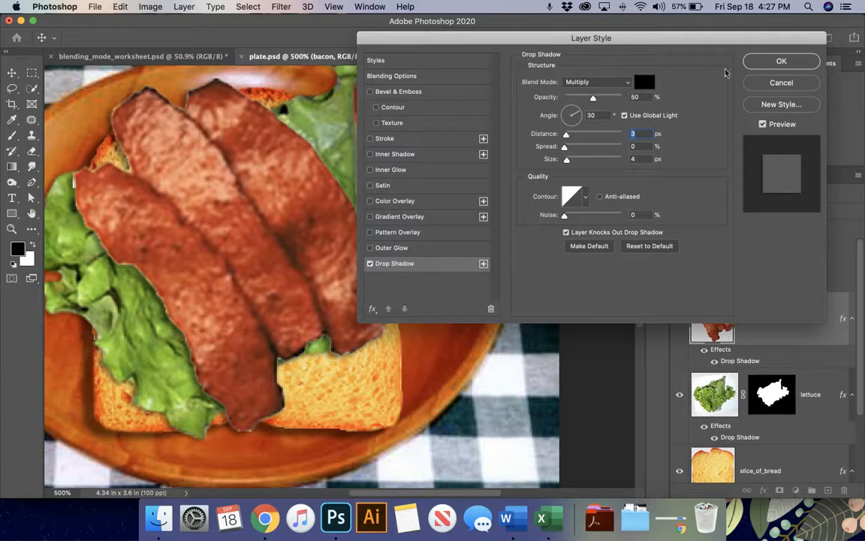
key("Return")
- Nudge the bacon and lettuce into place, set bacon opacity to 91%, and show the tomato
key("v")
left_click_drag(267, 208, 278, 227)
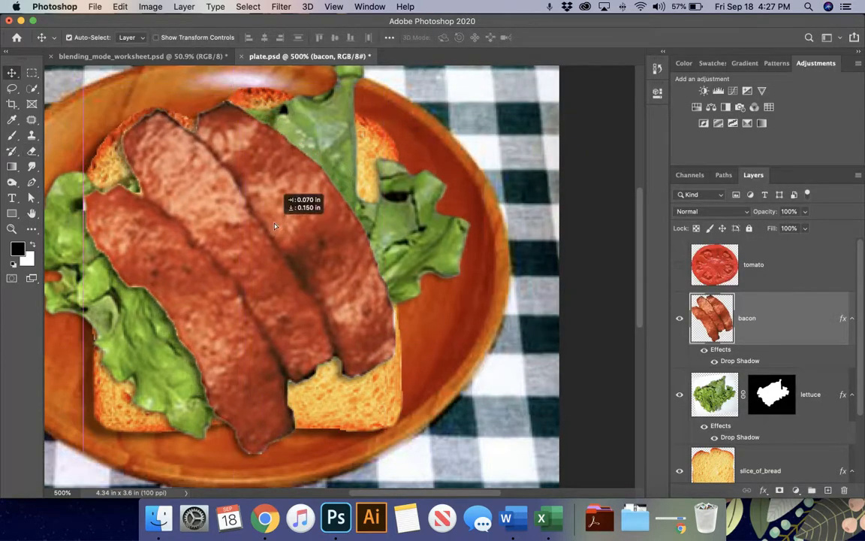
mouse_move(412, 199)
left_mouse_down()
mouse_move(412, 222)
mouse_move(386, 217)
left_mouse_up()
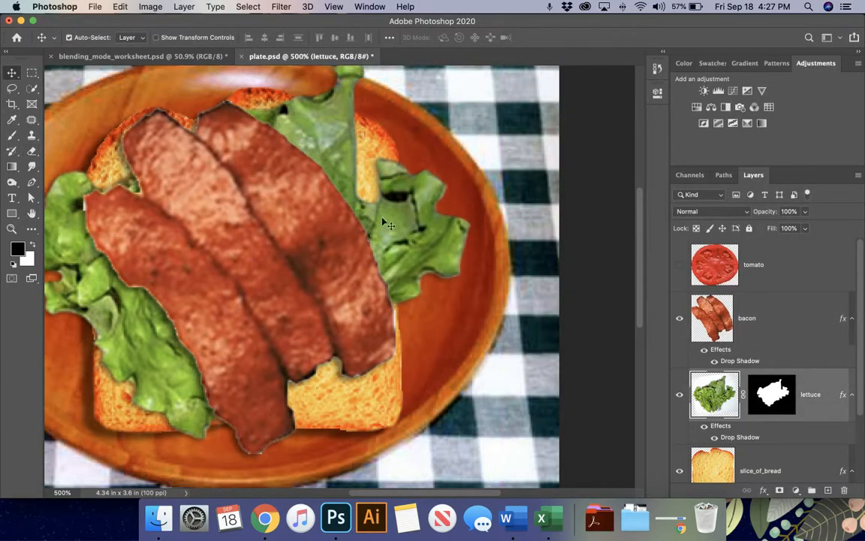
left_click(311, 223)
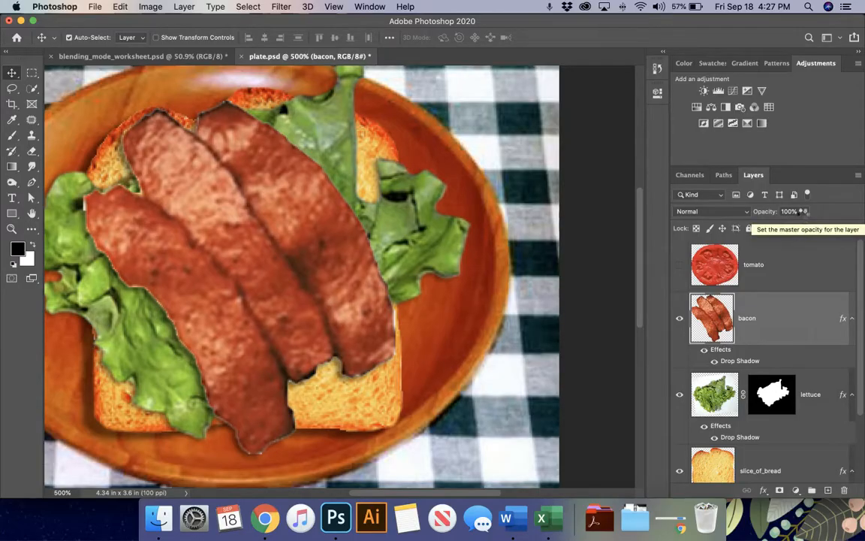
left_click(803, 216)
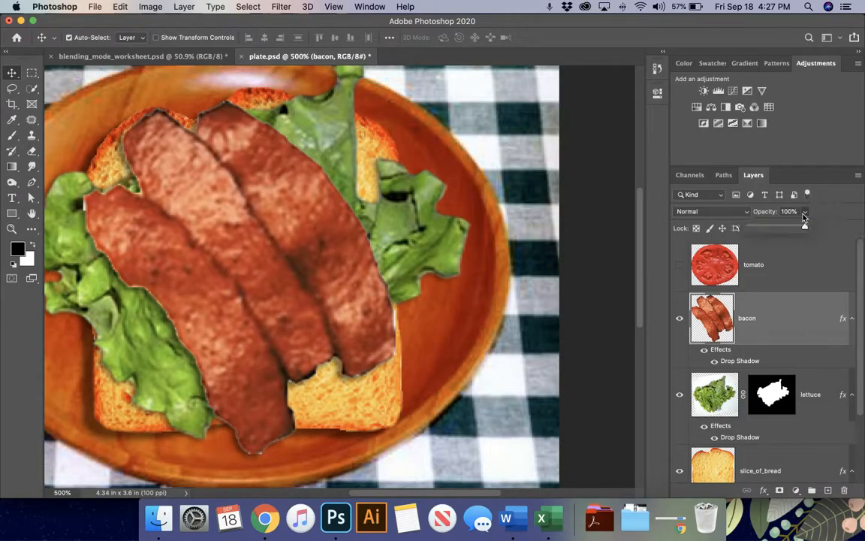
left_click_drag(806, 227, 801, 228)
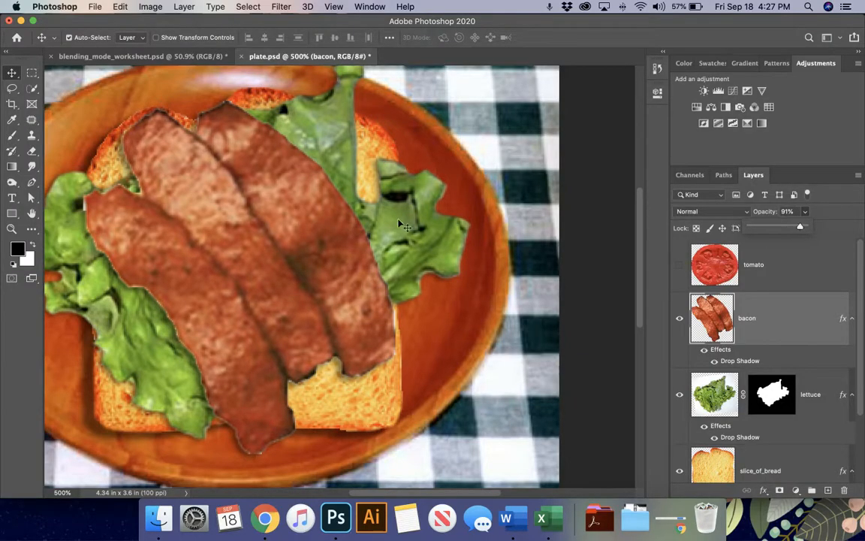
left_click(305, 256)
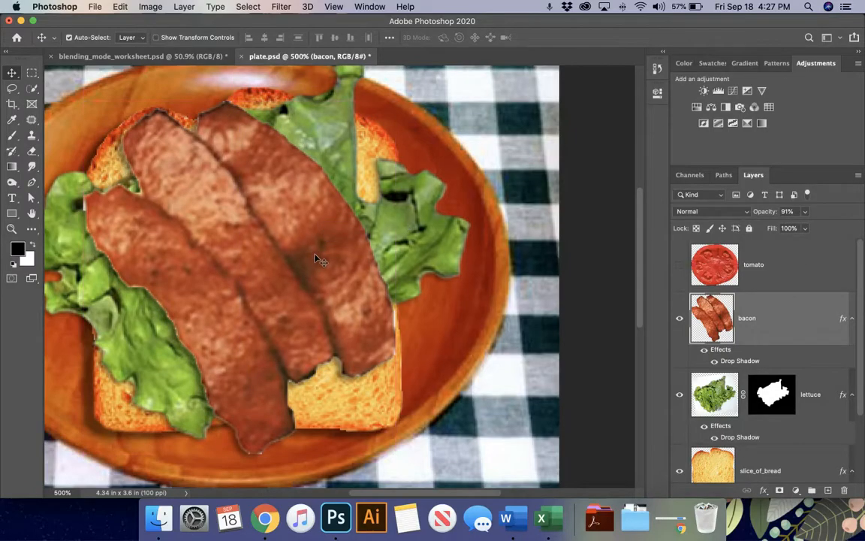
left_click(680, 267)
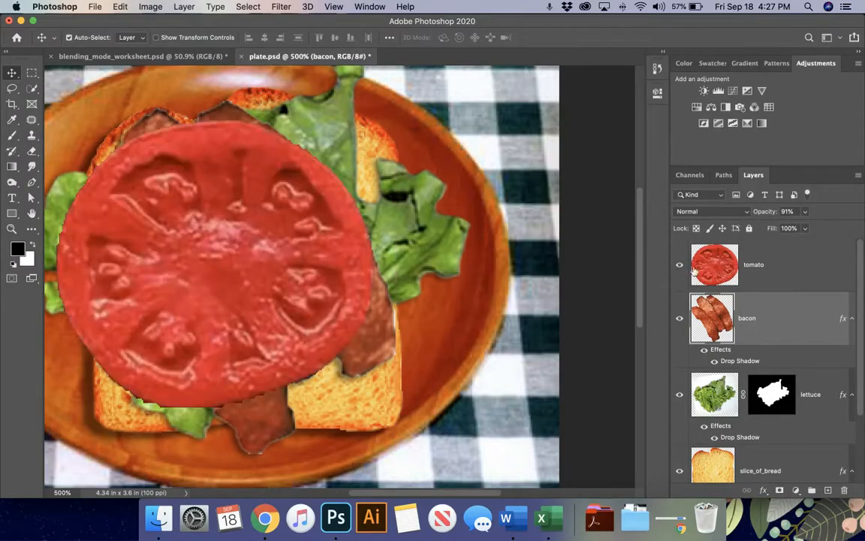
- Give the tomato layer a Drop Shadow at a 45° angle and 7 px distance
double_click(807, 267)
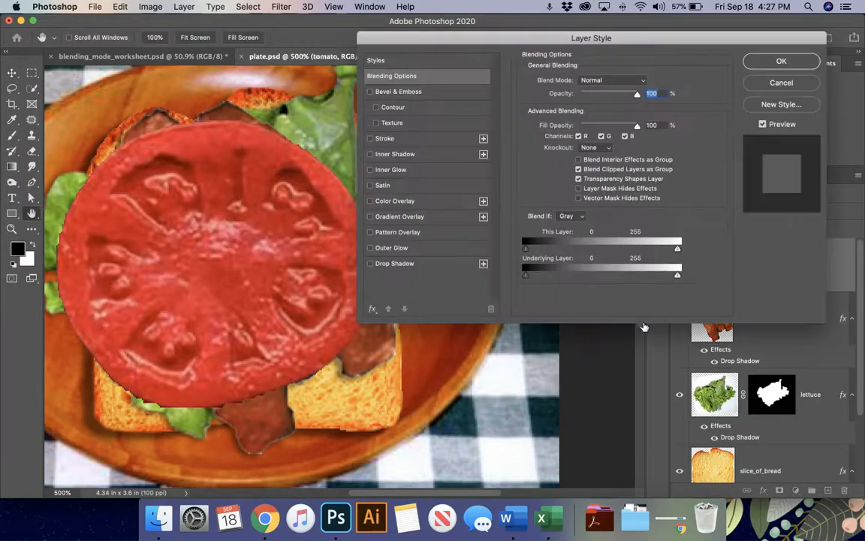
left_click(395, 263)
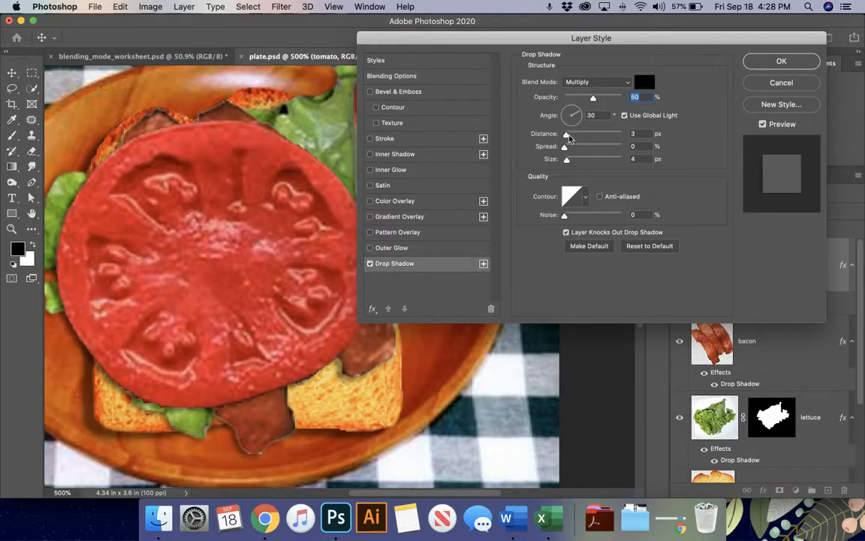
left_click_drag(565, 135, 568, 136)
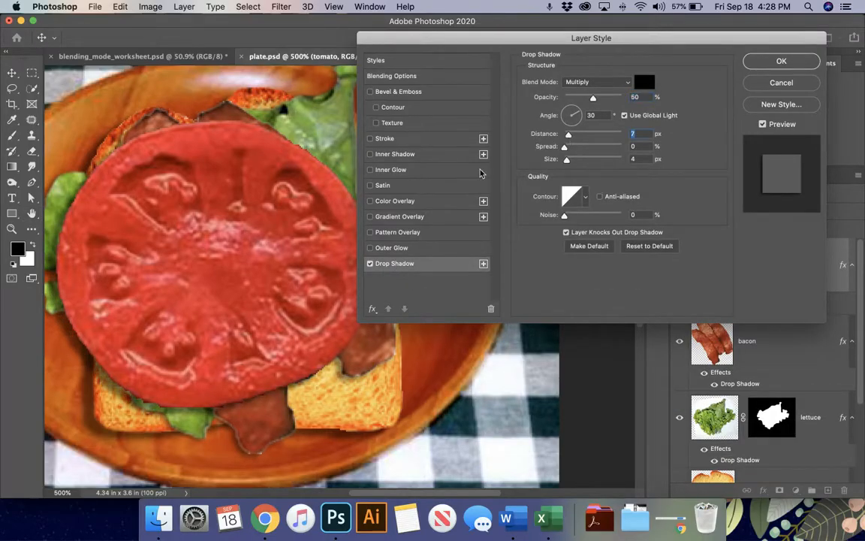
left_click_drag(272, 250, 287, 250)
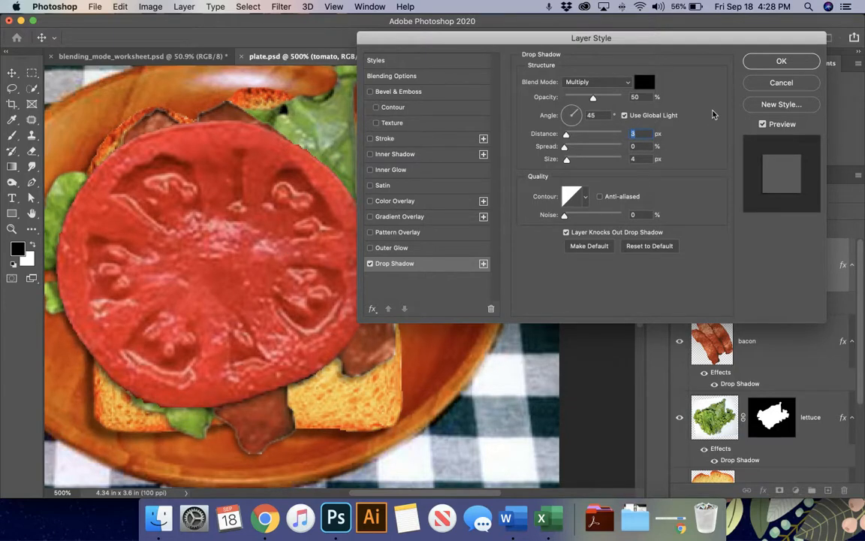
left_click_drag(565, 136, 568, 138)
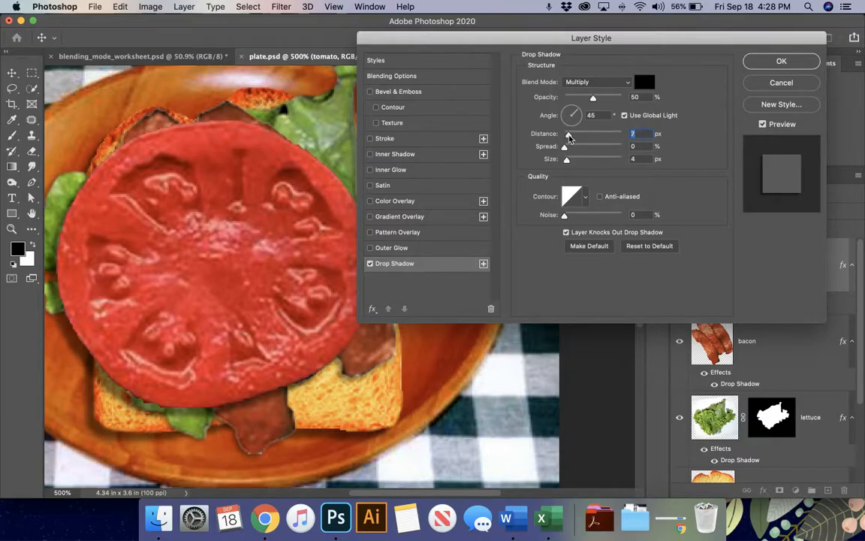
left_click(799, 61)
- Move the tomato slightly right, fit the plate on screen, and use small layer thumbnails
left_click_drag(264, 246, 283, 249)
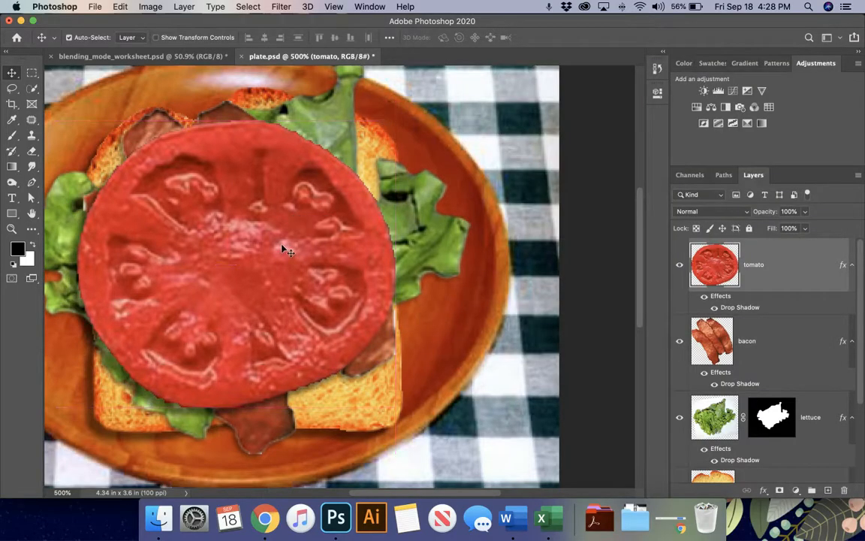
key("super+0")
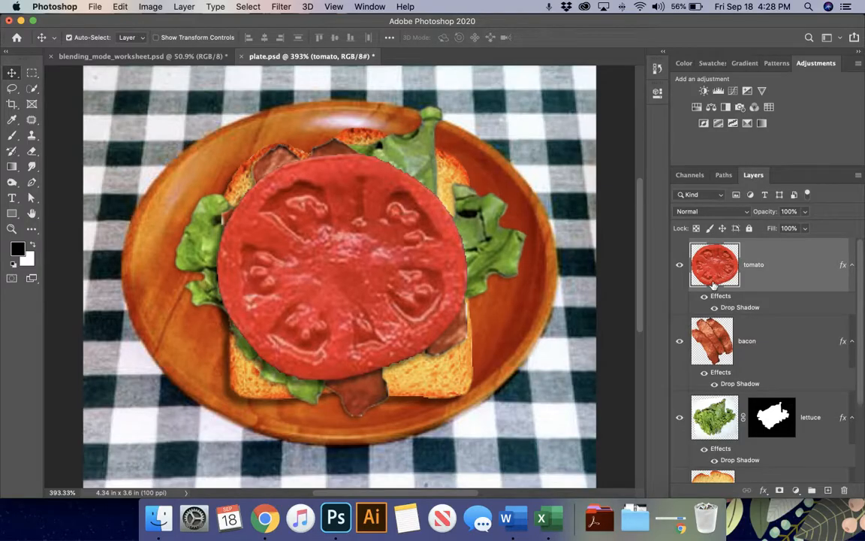
right_click(710, 277)
left_click(623, 341)
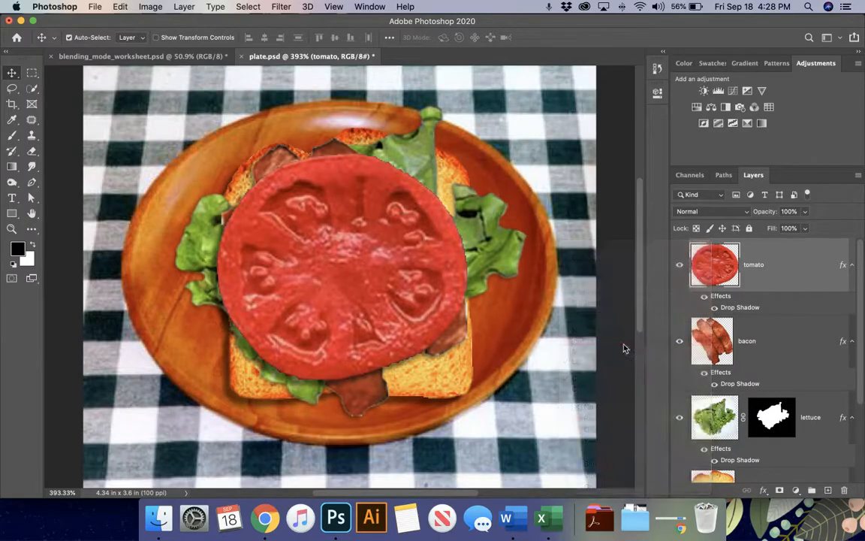
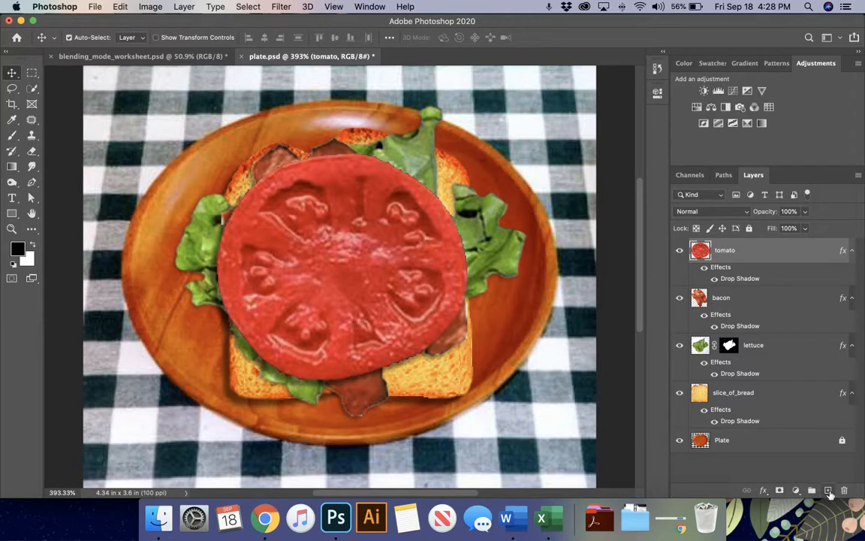
- Try white brush and eraser strokes on the tomato, then undo them to restore it
left_click(829, 490)
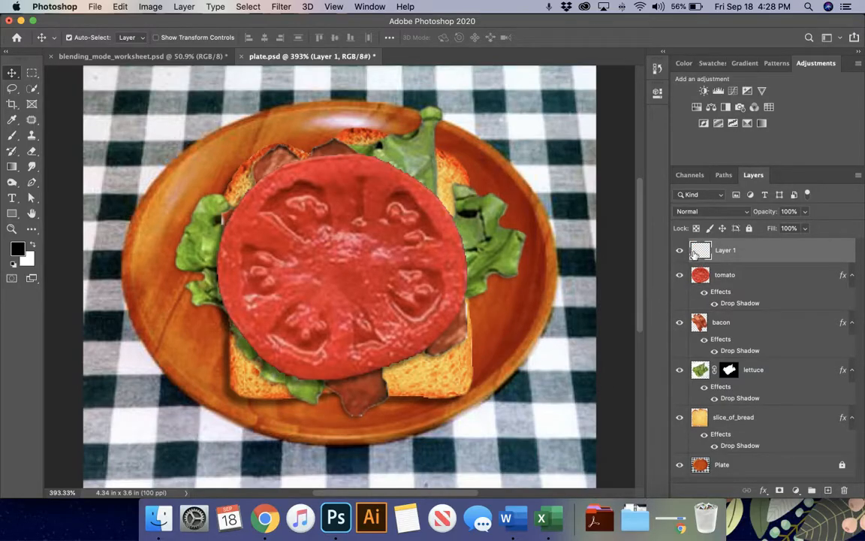
key("Delete")
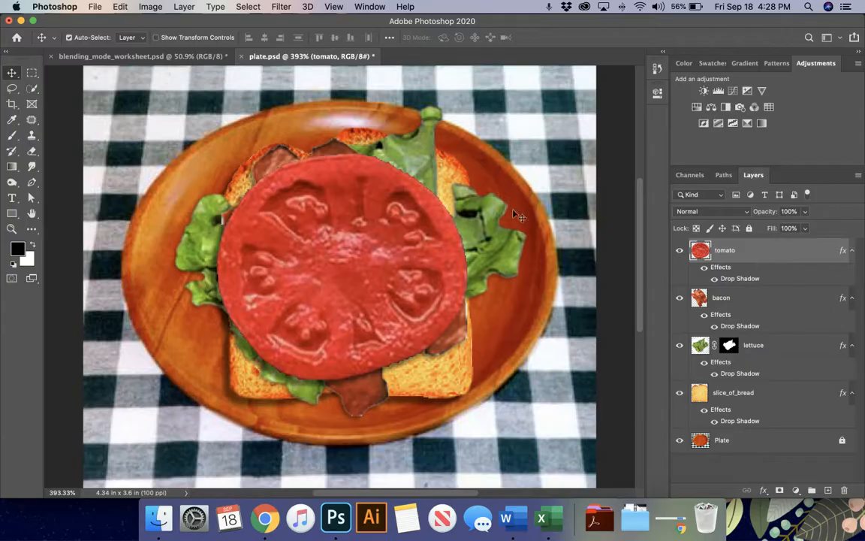
key("b")
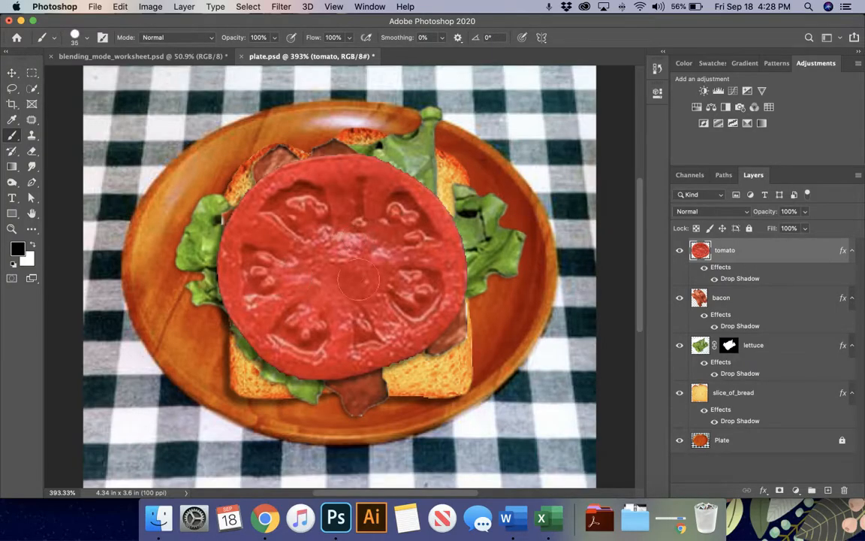
left_click(31, 245)
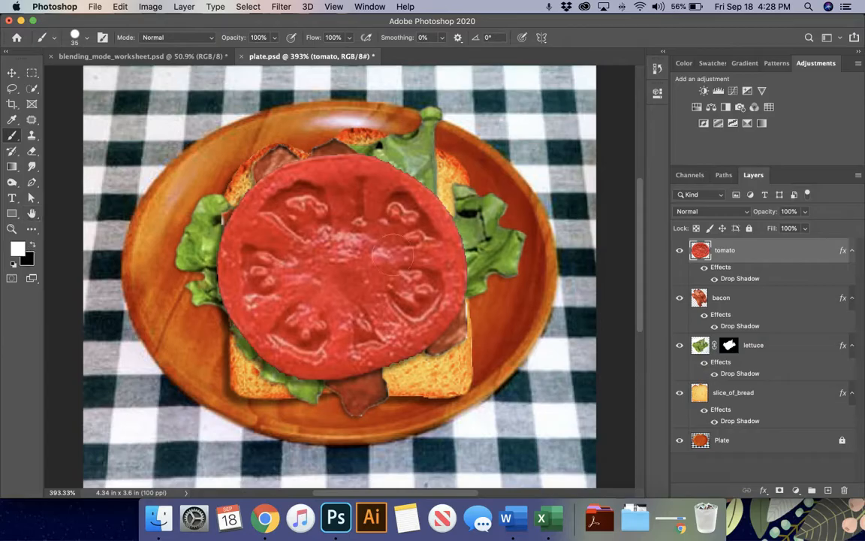
key("bracketright")
mouse_move(385, 196)
left_mouse_down()
mouse_move(289, 201)
mouse_move(293, 268)
mouse_move(420, 289)
mouse_move(330, 355)
mouse_move(425, 375)
left_mouse_up()
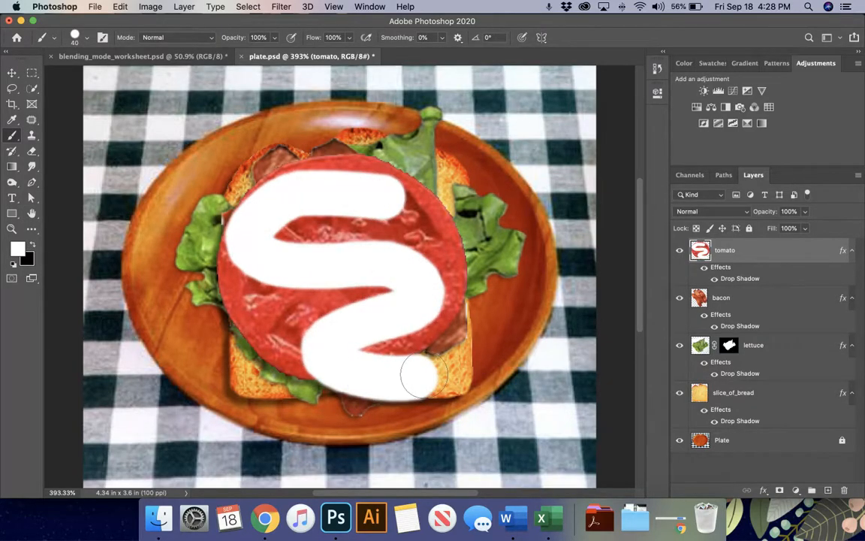
key("e")
mouse_move(391, 319)
left_mouse_down()
mouse_move(267, 219)
mouse_move(248, 248)
mouse_move(414, 212)
mouse_move(368, 323)
mouse_move(330, 297)
left_mouse_up()
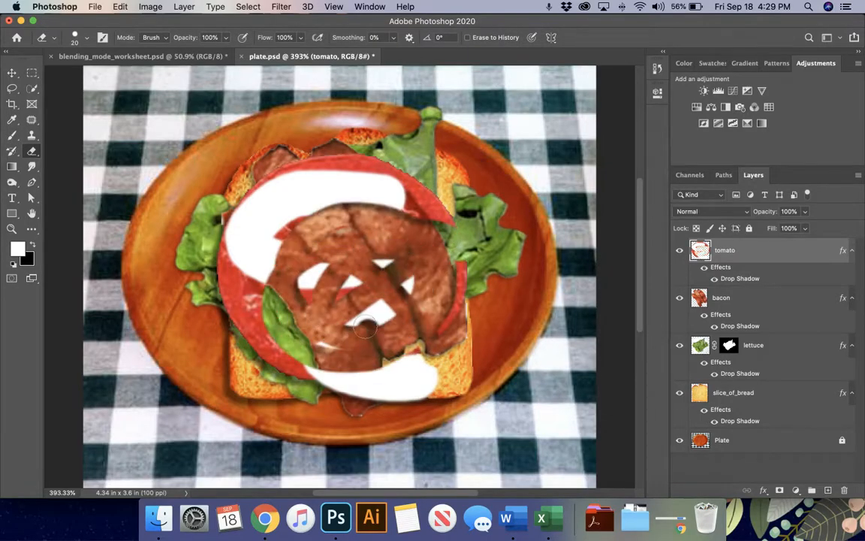
key("super+z")
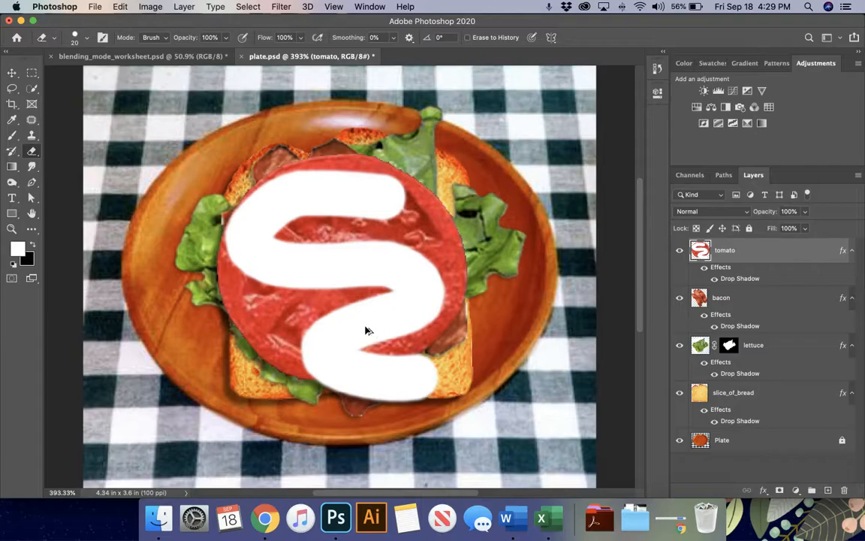
left_click_drag(366, 332, 368, 330)
key("super+z")
key("super+z")
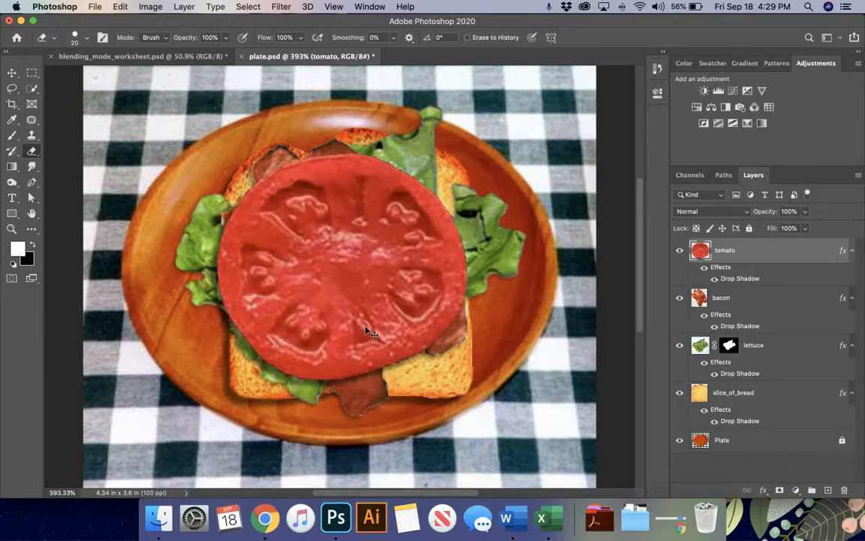
- Add a new Layer 1 above the tomato and test a white brush stroke, then undo it
left_click(827, 490)
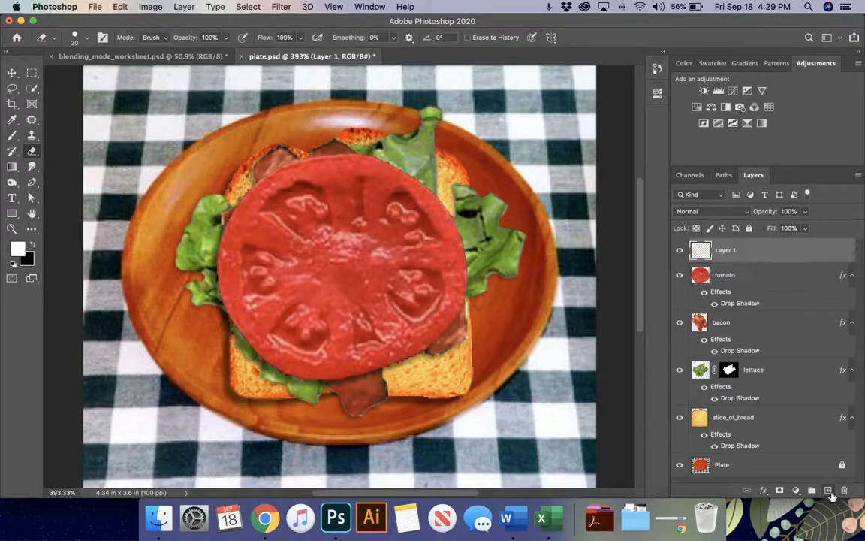
key("bracketright")
key("bracketright")
key("bracketright")
key("b")
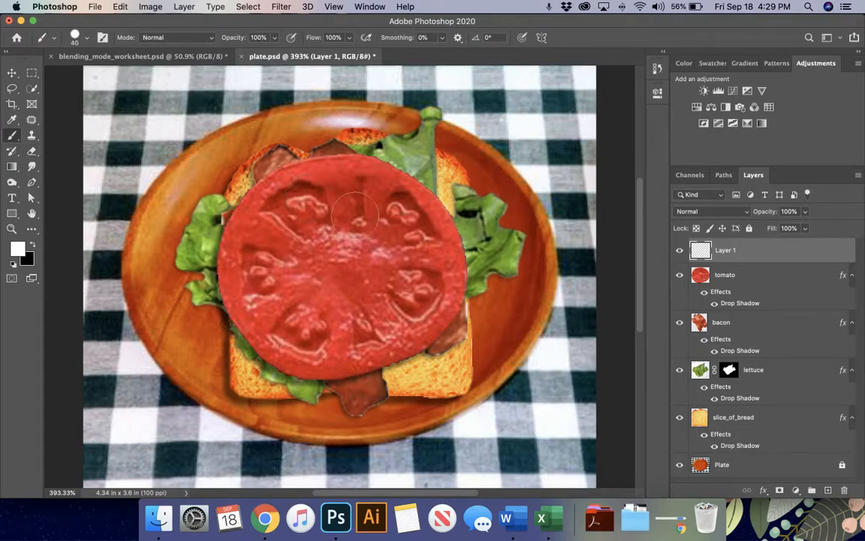
mouse_move(445, 192)
left_mouse_down()
mouse_move(400, 177)
mouse_move(287, 192)
mouse_move(330, 240)
mouse_move(413, 267)
mouse_move(379, 308)
mouse_move(269, 314)
mouse_move(312, 357)
mouse_move(386, 369)
left_mouse_up()
key("super+z")
- Set the foreground colour to mustard yellow and paint a thick zigzag across the sandwich
left_click(18, 248)
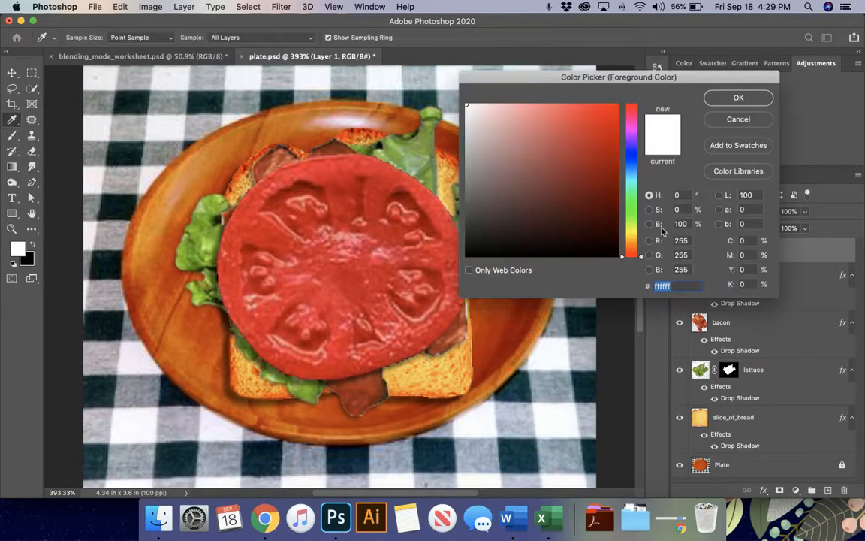
left_click(631, 237)
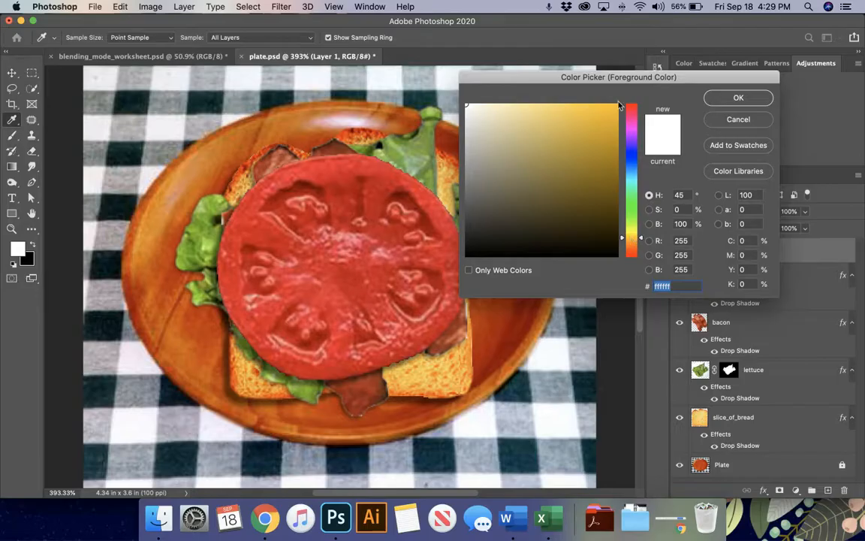
left_click(584, 105)
left_click(738, 97)
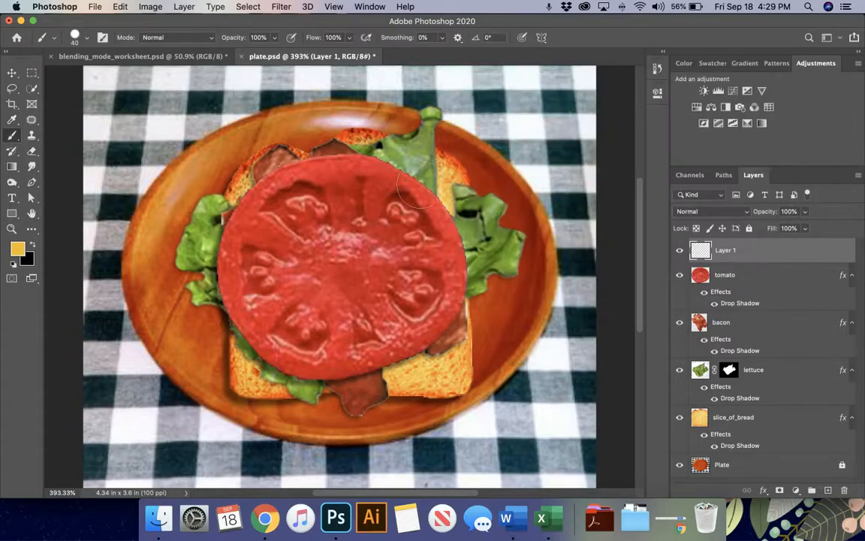
mouse_move(429, 174)
left_mouse_down()
mouse_move(377, 177)
mouse_move(287, 197)
mouse_move(327, 252)
mouse_move(408, 267)
mouse_move(433, 312)
mouse_move(358, 339)
mouse_move(280, 308)
left_mouse_up()
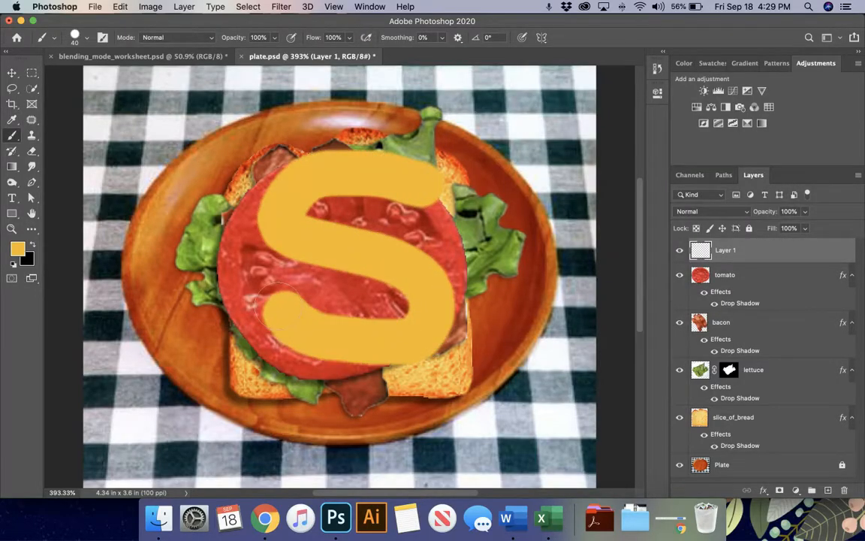
key("super+z")
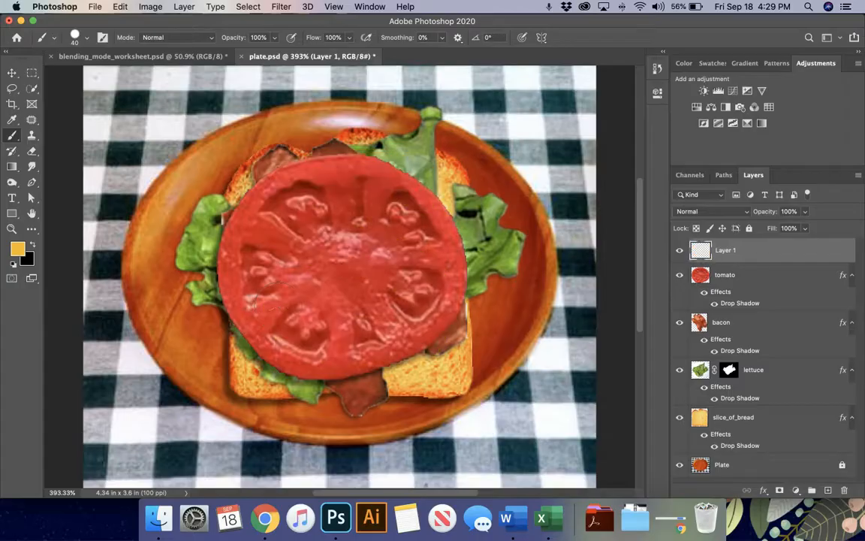
mouse_move(321, 171)
left_mouse_down()
mouse_move(272, 214)
mouse_move(439, 209)
left_mouse_up()
left_click_drag(411, 256, 432, 344)
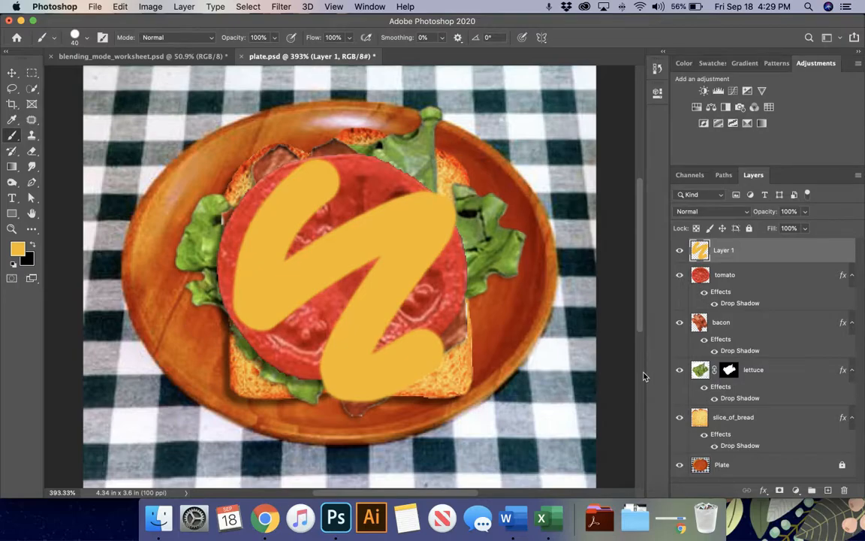
- Add Bevel & Emboss to Layer 1 and adjust its soften, size and depth
double_click(779, 259)
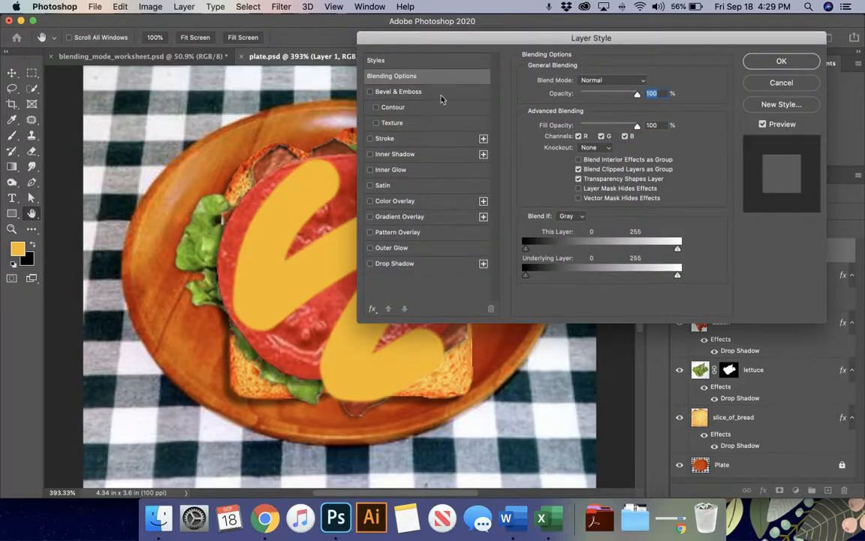
left_click_drag(404, 44, 423, 42)
left_click(421, 89)
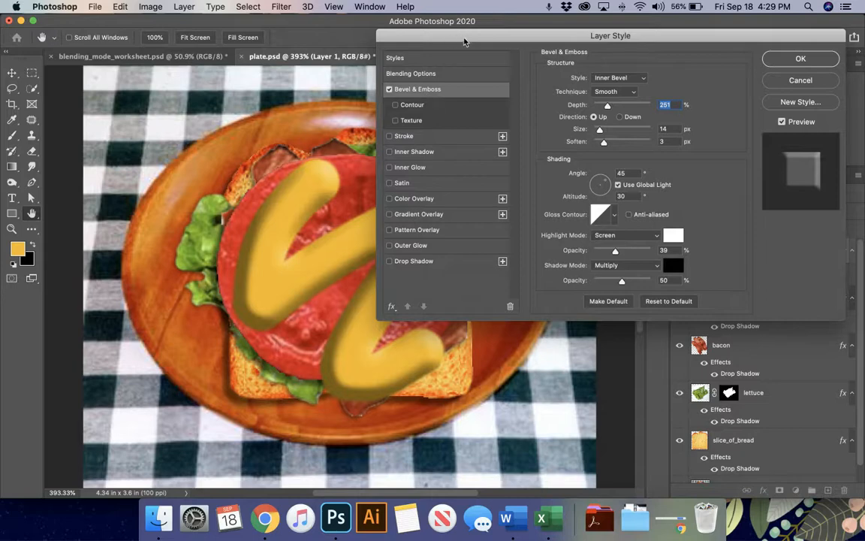
left_click_drag(419, 35, 536, 26)
left_click_drag(674, 127, 710, 131)
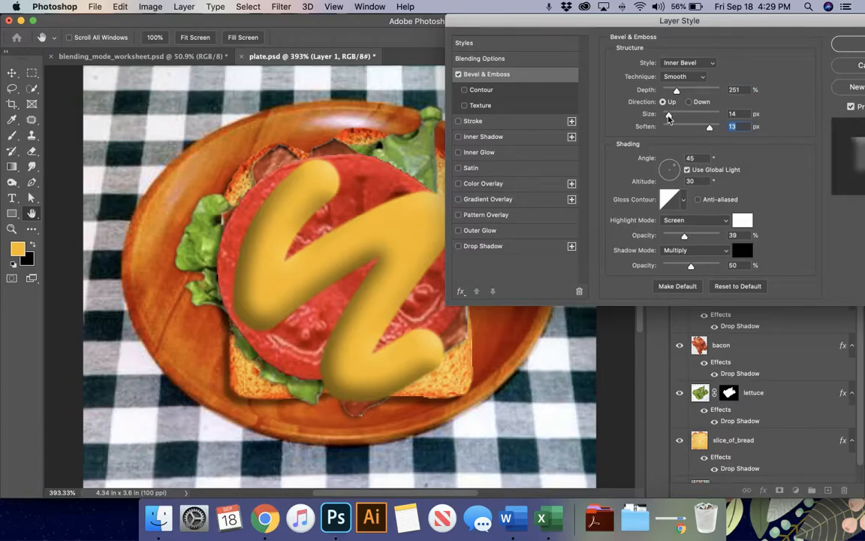
left_click_drag(668, 115, 665, 114)
left_click(666, 115)
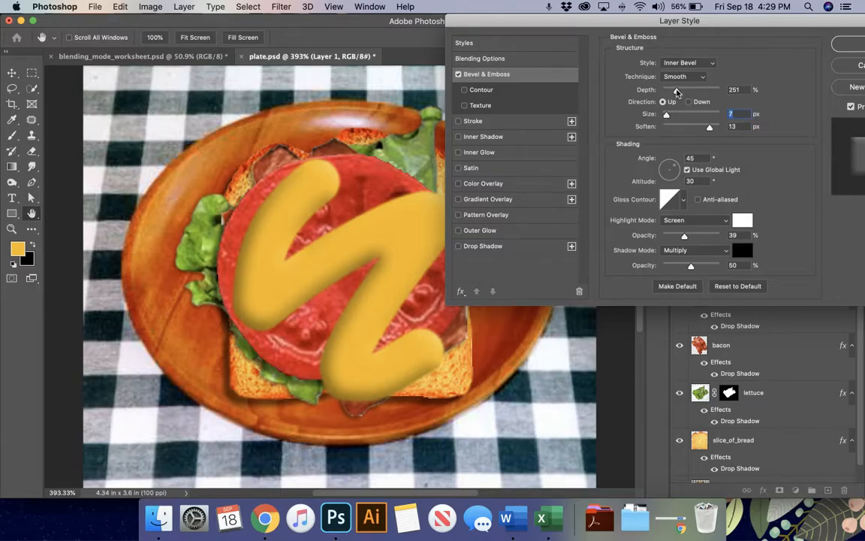
left_click_drag(677, 92, 683, 90)
- Switch the bevel style to Pillow Emboss with a 16 px size and apply it
left_click(704, 63)
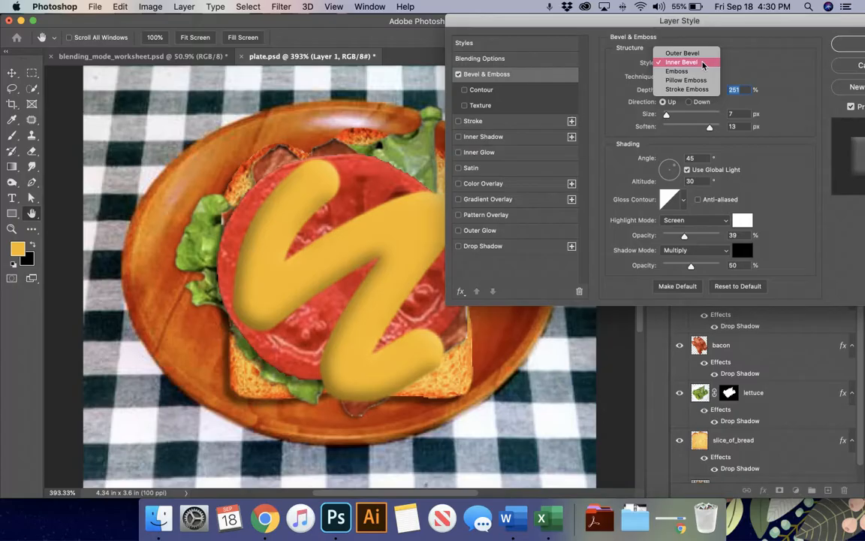
left_click(704, 80)
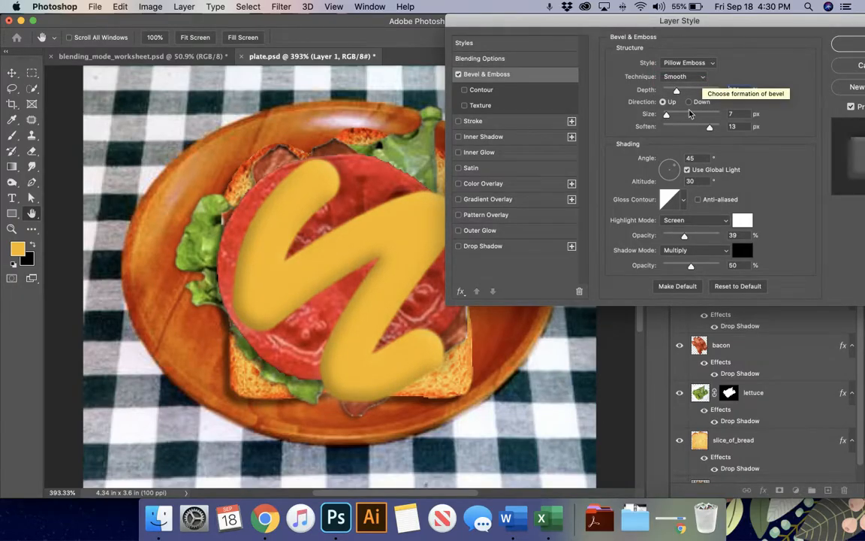
left_click_drag(667, 117, 670, 118)
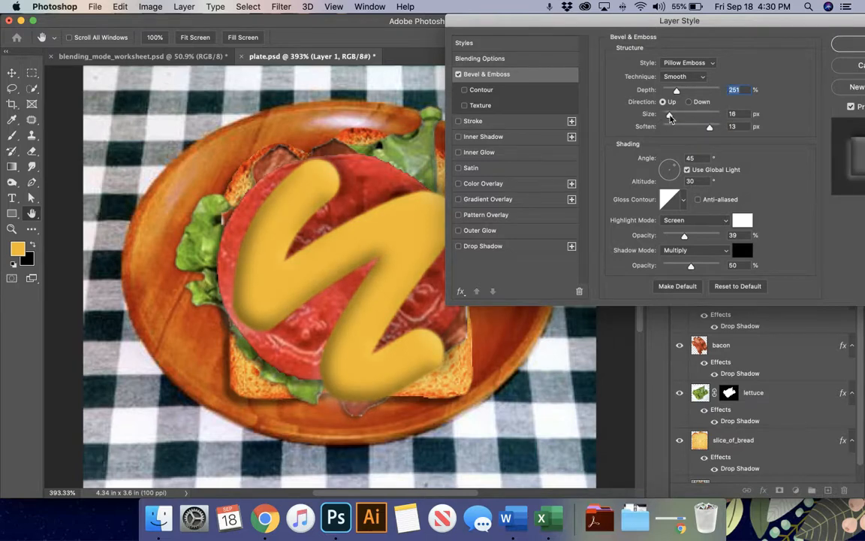
key("Tab")
left_click_drag(605, 20, 490, 20)
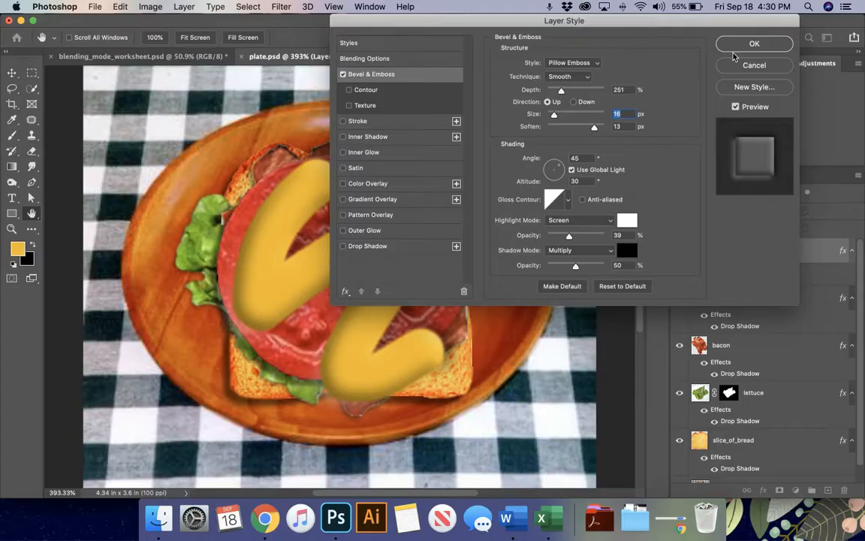
left_click(740, 45)
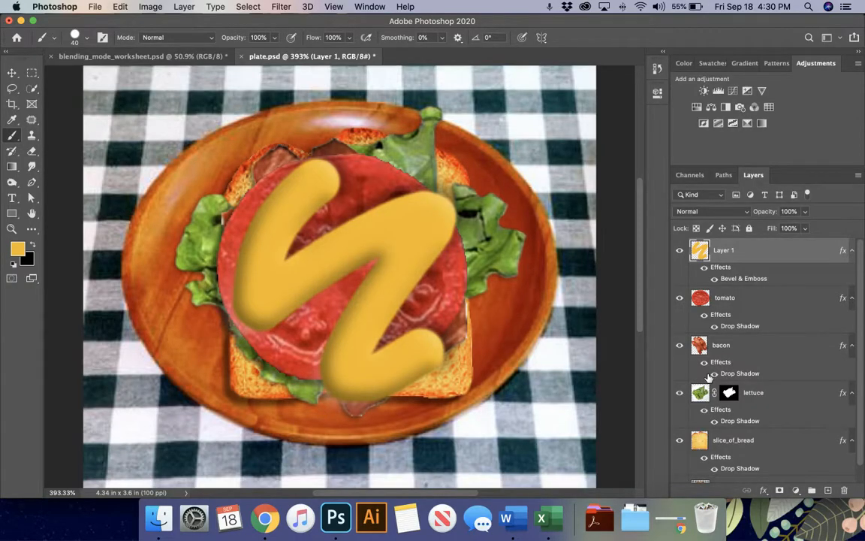
left_click(158, 518)
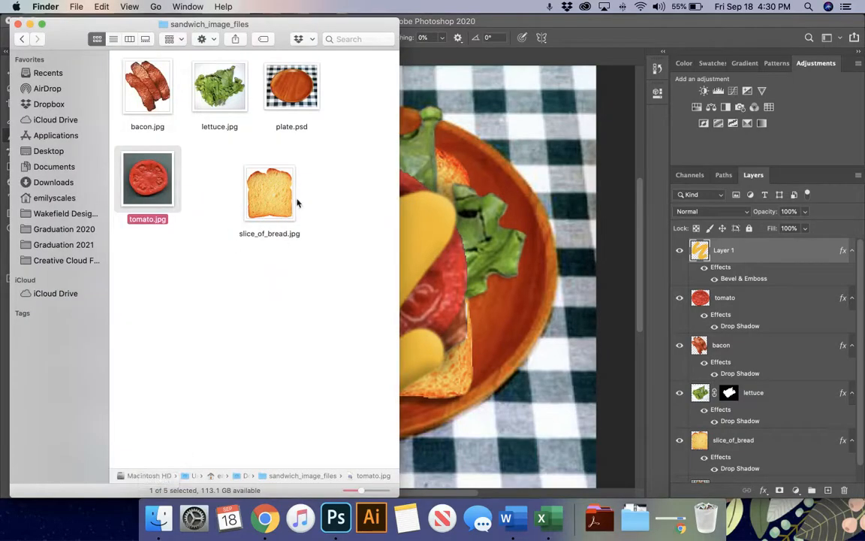
left_click(714, 222)
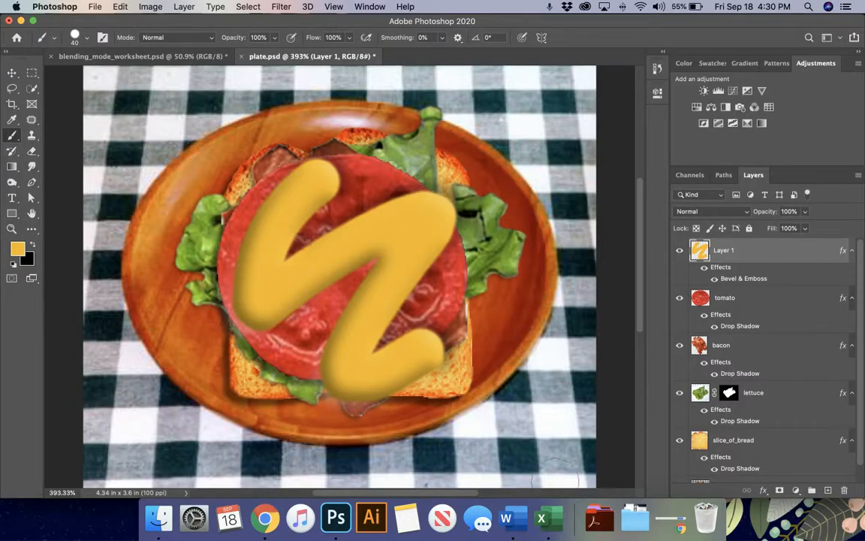
- Duplicate the slice_of_bread layer as a new layer named 'Top Bread'
left_click(771, 456)
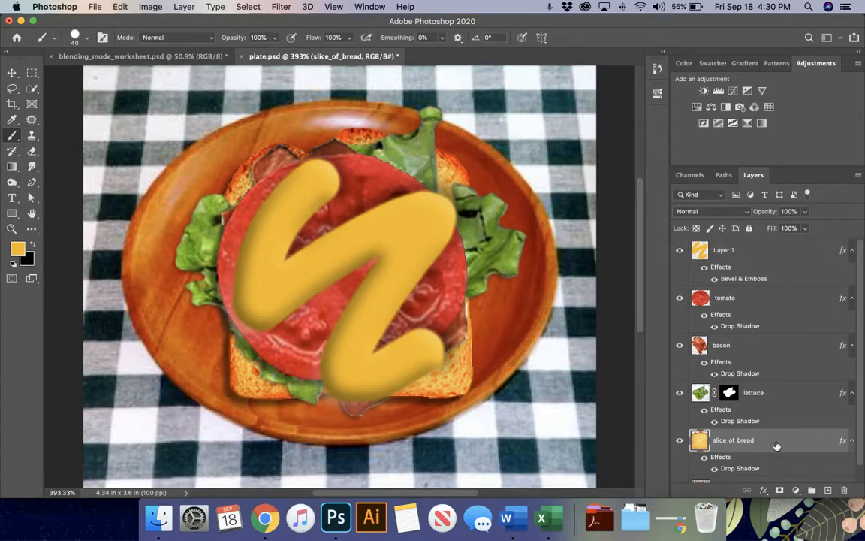
right_click(776, 446)
left_click(776, 446)
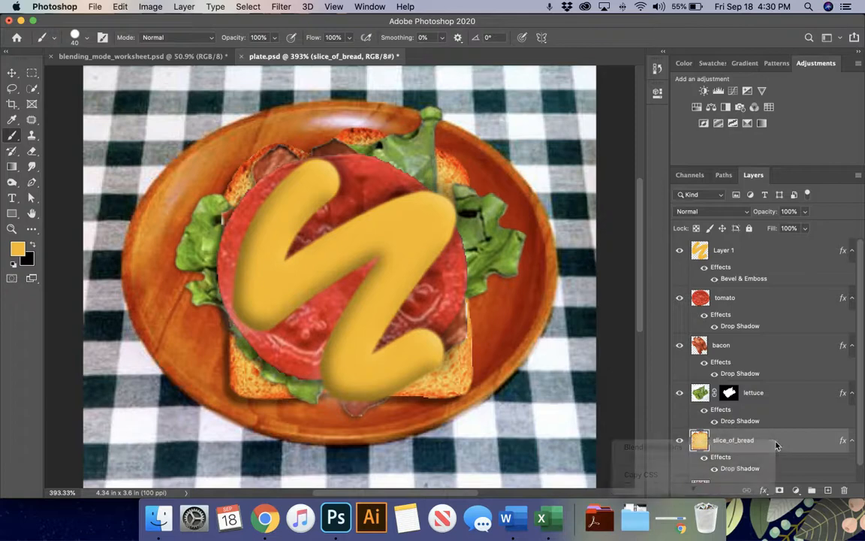
scroll(776, 446, "down", 2)
right_click(780, 425)
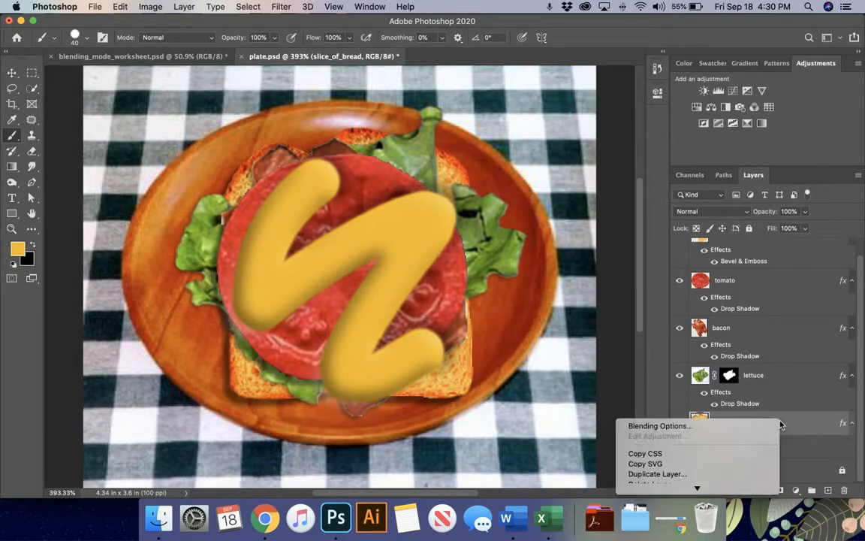
mouse_move(697, 488)
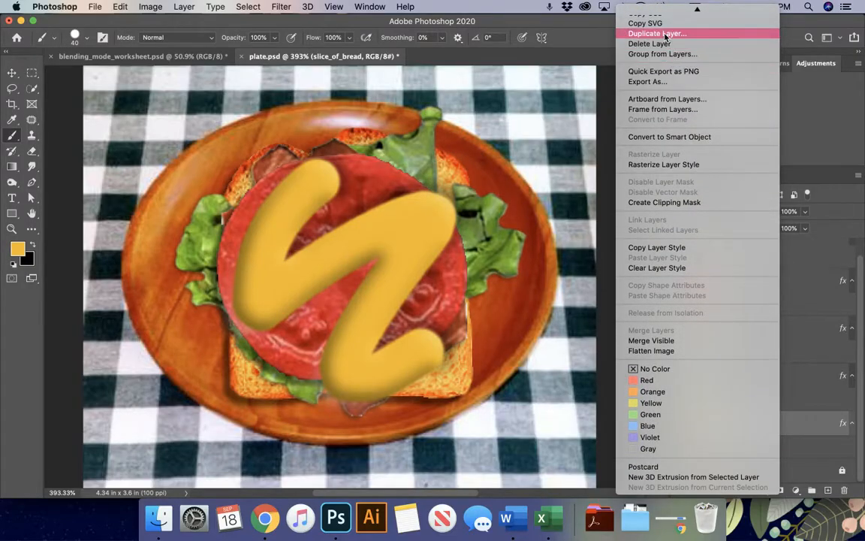
mouse_move(697, 10)
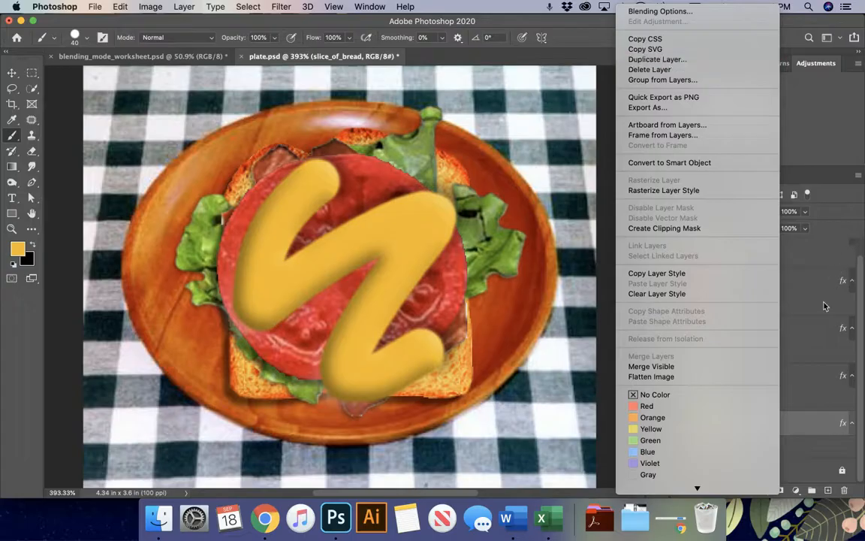
left_click(653, 60)
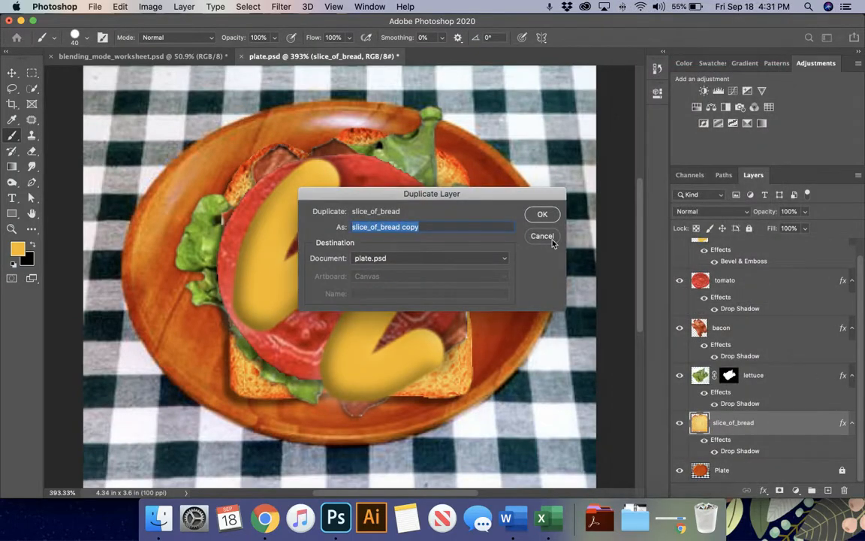
type("Top Bread")
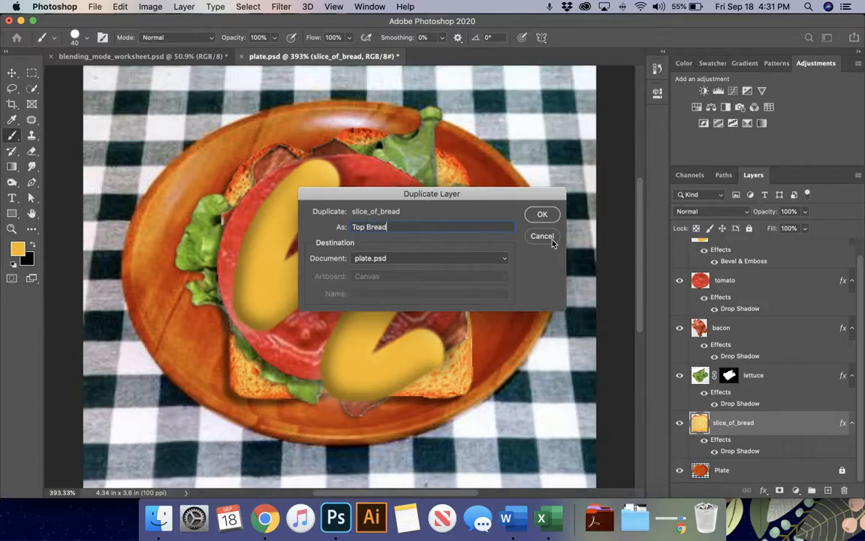
left_click(540, 214)
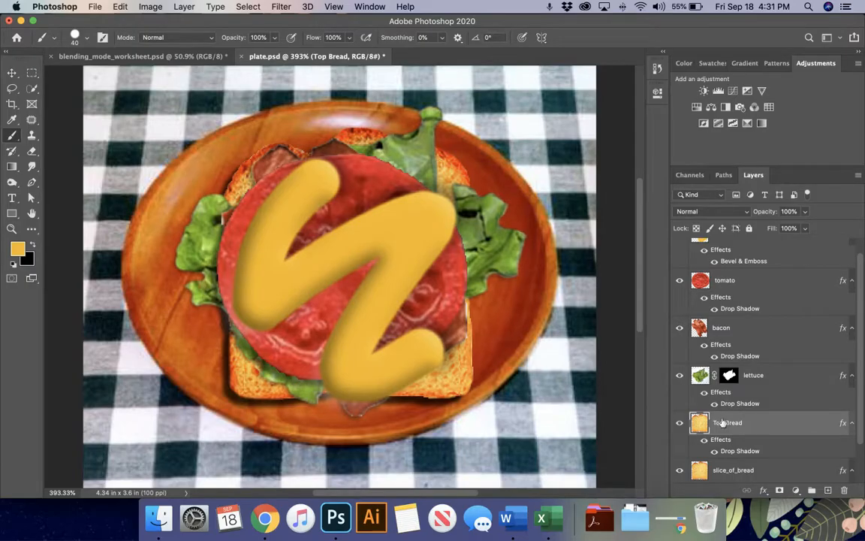
- Move the Top Bread layer to the top of the stack, covering the fillings
left_click_drag(759, 425, 747, 249)
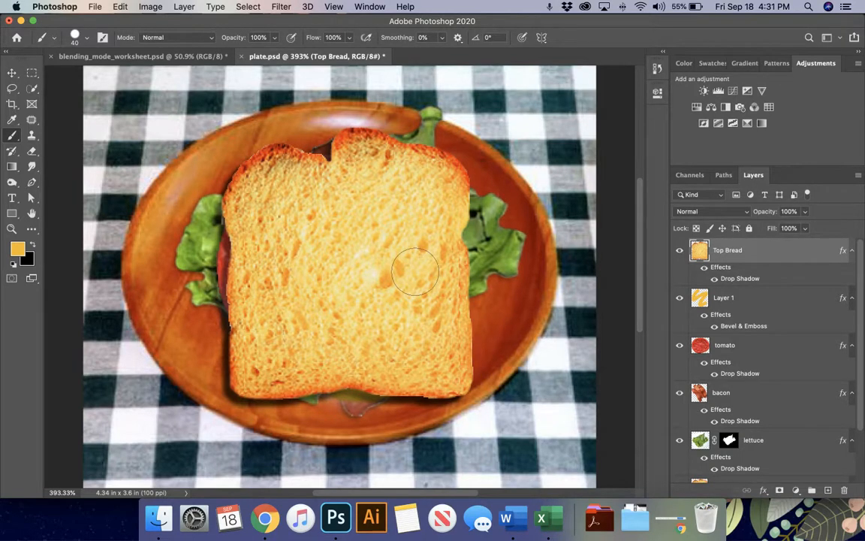
key("v")
mouse_move(381, 314)
left_mouse_down()
mouse_move(380, 295)
mouse_move(381, 315)
left_mouse_up()
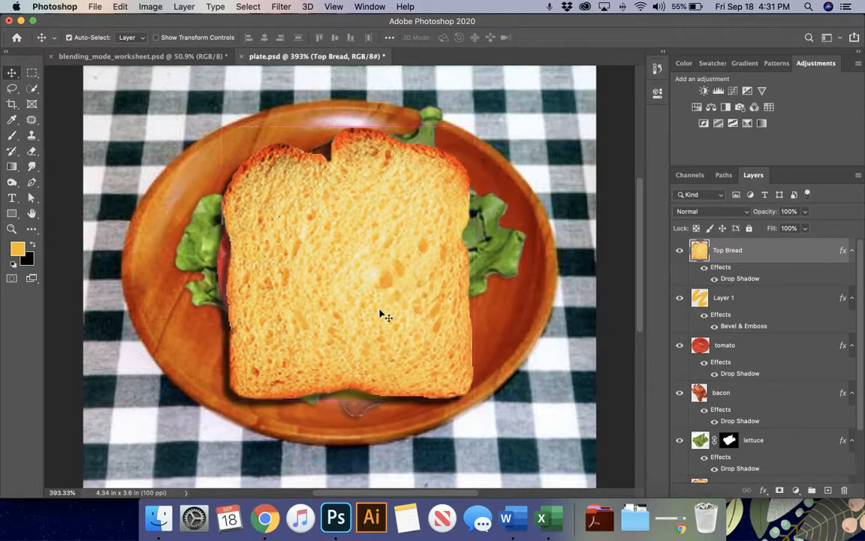
key("super")
left_click(120, 6)
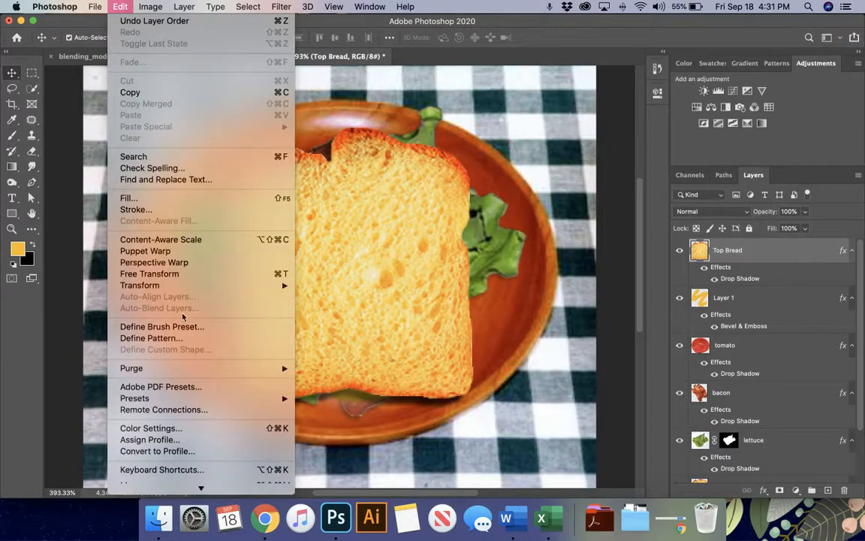
- Rotate the Top Bread slice about 9.7° clockwise with Free Transform and commit it
left_click(181, 274)
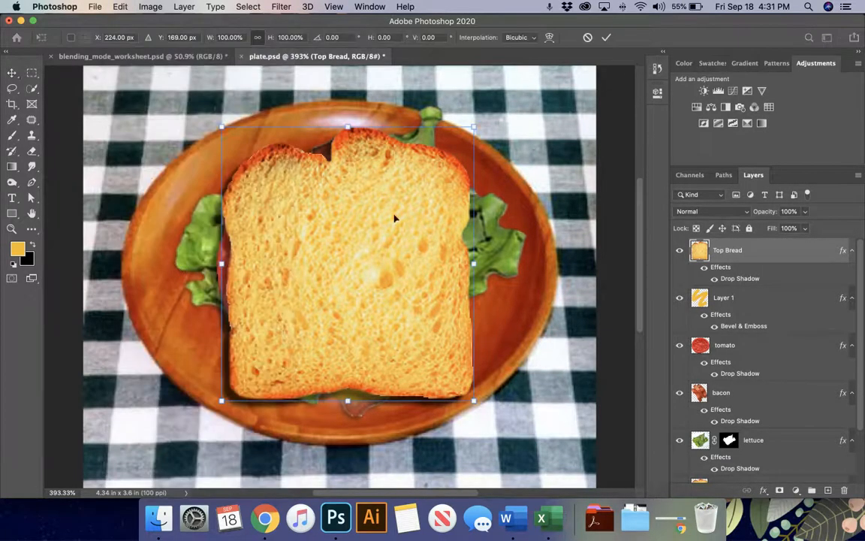
left_click_drag(483, 144, 508, 148)
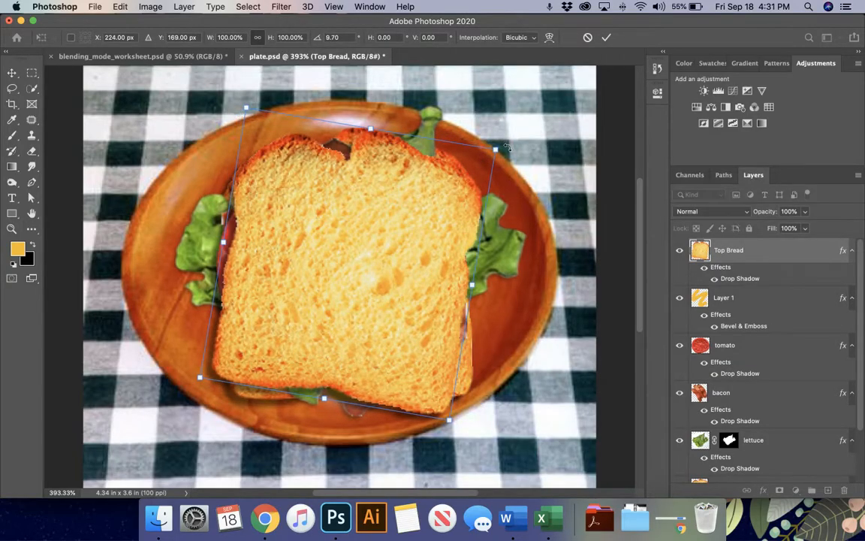
left_click(608, 37)
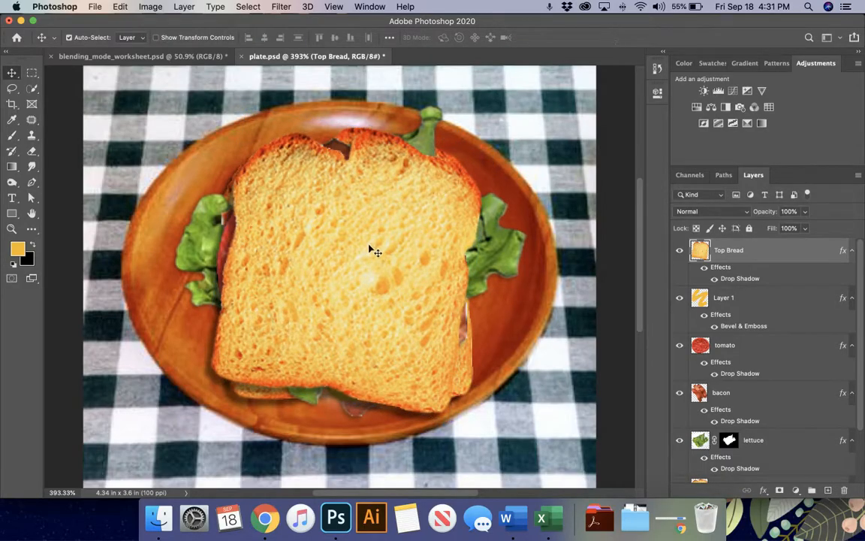
- Test the Dodge tool at size 80 on the top bread, undo it, then set up Burn at size 70
left_click(12, 183)
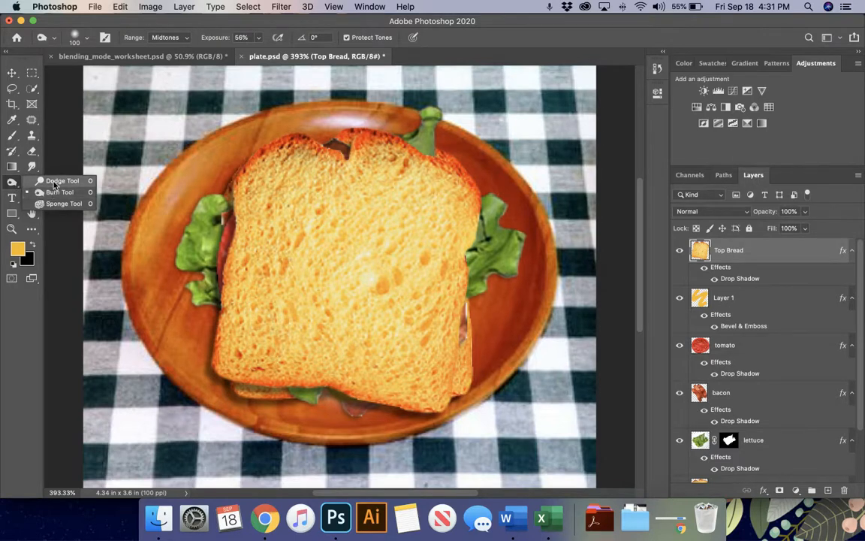
left_click(54, 183)
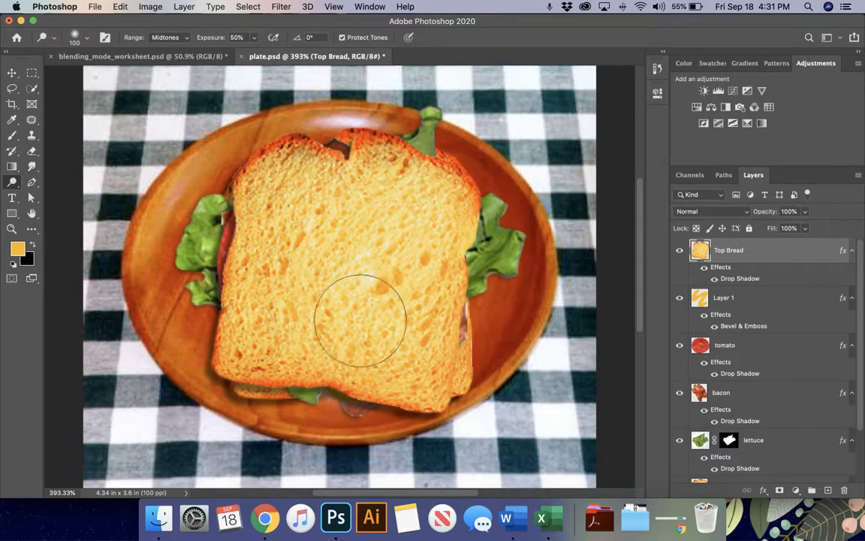
key("bracketleft")
key("bracketleft")
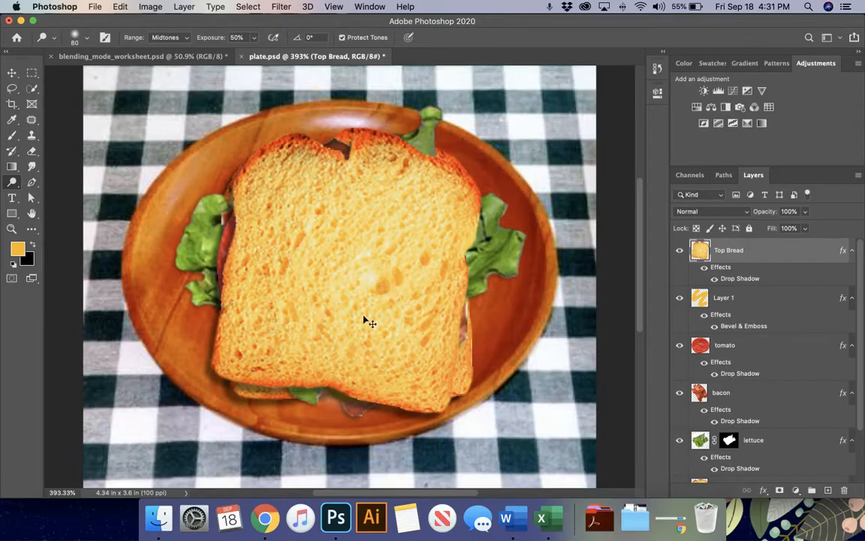
scroll(363, 315, "up", 2)
mouse_move(364, 315)
left_mouse_down()
mouse_move(281, 175)
mouse_move(380, 310)
mouse_move(450, 383)
mouse_move(271, 178)
mouse_move(307, 229)
mouse_move(479, 418)
mouse_move(266, 180)
mouse_move(473, 417)
mouse_move(268, 210)
mouse_move(254, 191)
mouse_move(443, 410)
mouse_move(482, 435)
mouse_move(264, 184)
mouse_move(397, 154)
mouse_move(445, 279)
mouse_move(307, 308)
mouse_move(394, 301)
left_mouse_up()
key("super+z")
key("super+z")
key("super+z")
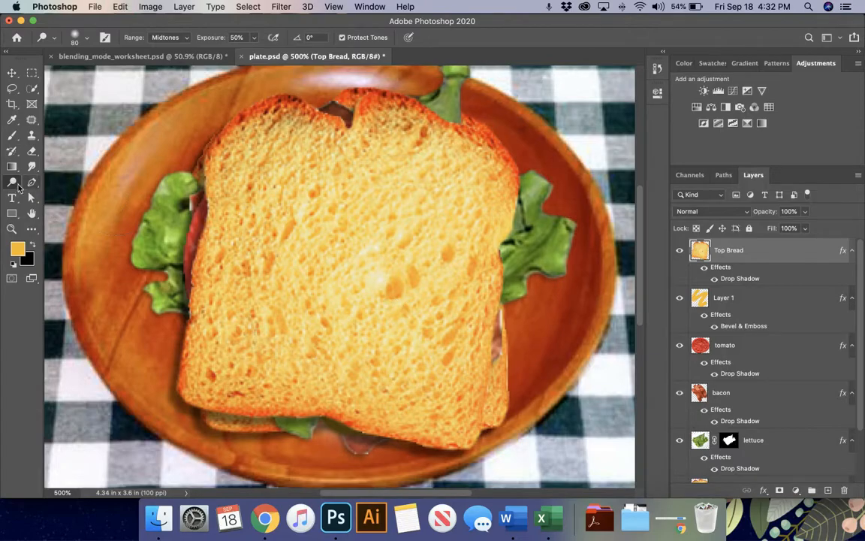
left_click_drag(12, 181, 29, 191)
left_click(59, 193)
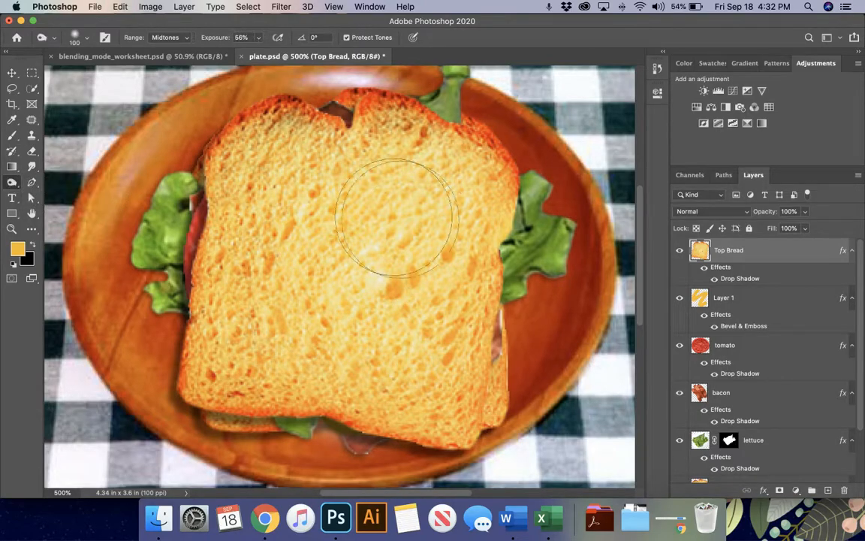
key("bracketleft")
key("bracketleft")
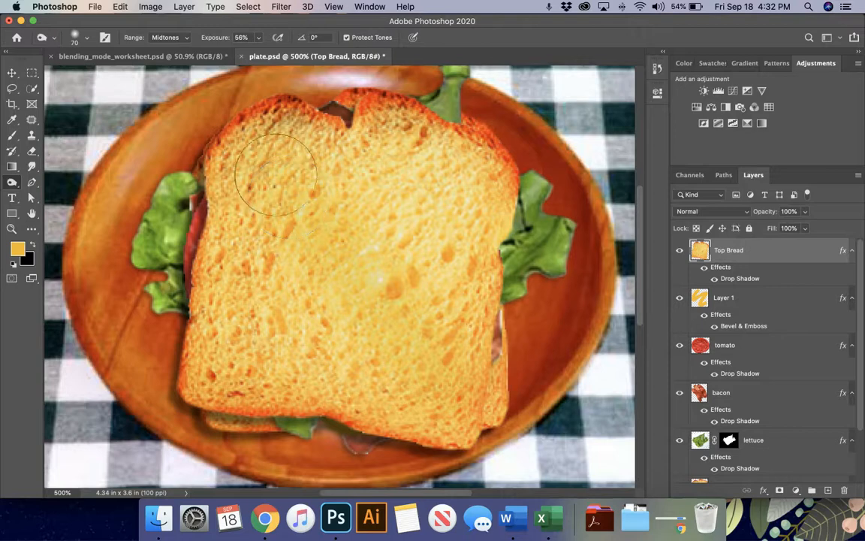
- Burn dark patches and a diagonal toast stripe across the top bread, then zoom out to the plate
mouse_move(459, 396)
left_mouse_down()
mouse_move(300, 193)
mouse_move(263, 158)
mouse_move(461, 405)
mouse_move(251, 155)
mouse_move(463, 405)
mouse_move(277, 172)
mouse_move(225, 146)
mouse_move(409, 349)
mouse_move(463, 395)
mouse_move(379, 199)
mouse_move(338, 143)
mouse_move(442, 248)
mouse_move(352, 135)
mouse_move(385, 139)
mouse_move(428, 226)
mouse_move(353, 143)
mouse_move(428, 225)
mouse_move(426, 201)
mouse_move(368, 150)
mouse_move(483, 261)
mouse_move(383, 184)
mouse_move(491, 272)
mouse_move(304, 139)
mouse_move(334, 139)
mouse_move(440, 274)
left_mouse_up()
mouse_move(240, 311)
left_mouse_down()
mouse_move(323, 392)
mouse_move(206, 288)
mouse_move(308, 410)
mouse_move(226, 313)
mouse_move(335, 425)
mouse_move(191, 268)
mouse_move(343, 420)
mouse_move(196, 271)
left_mouse_up()
mouse_move(171, 238)
left_mouse_down()
mouse_move(331, 372)
mouse_move(195, 225)
mouse_move(385, 420)
mouse_move(226, 124)
mouse_move(413, 360)
mouse_move(472, 412)
mouse_move(405, 188)
mouse_move(443, 240)
left_mouse_up()
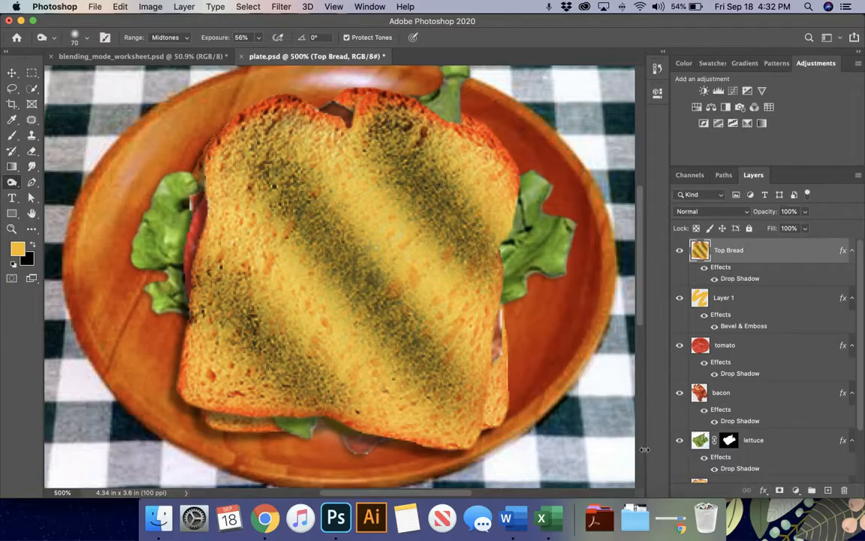
key("super+minus")
key("super+minus")
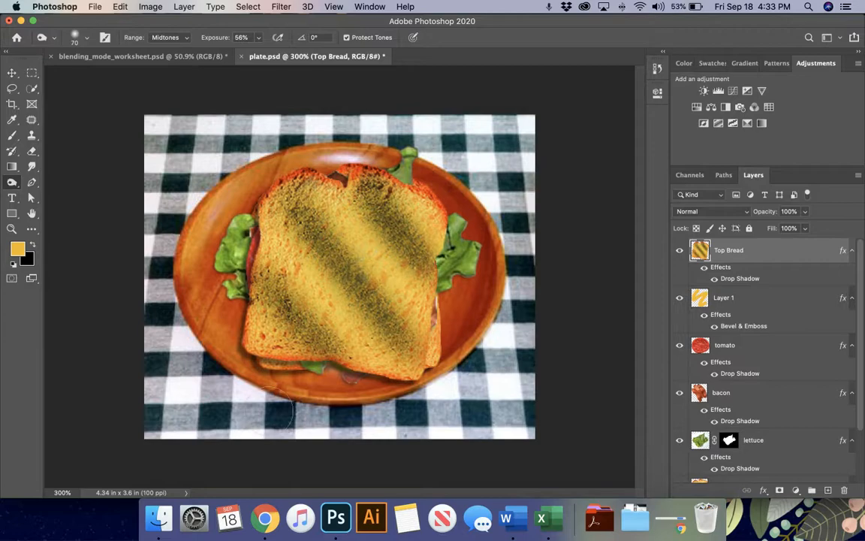
- Save the layered sandwich as a Photoshop file named with the student's name plus 'Sandwich'
left_click(95, 7)
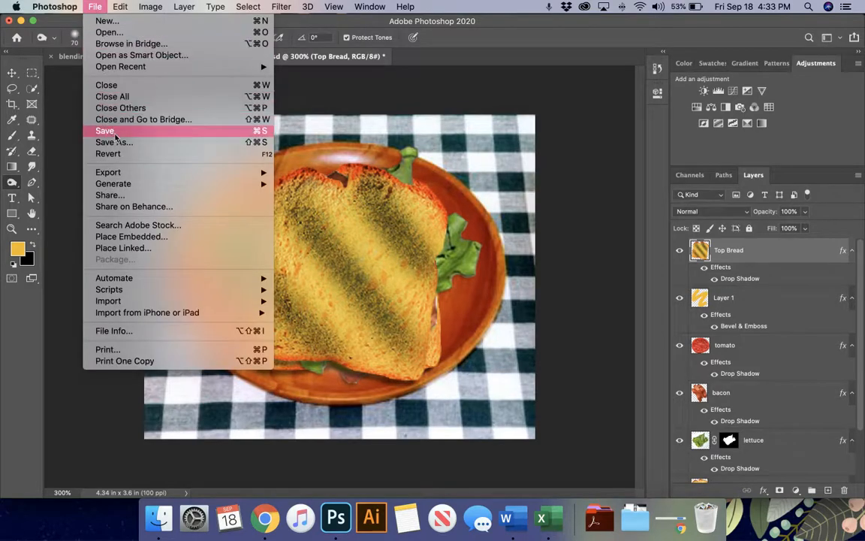
left_click(105, 131)
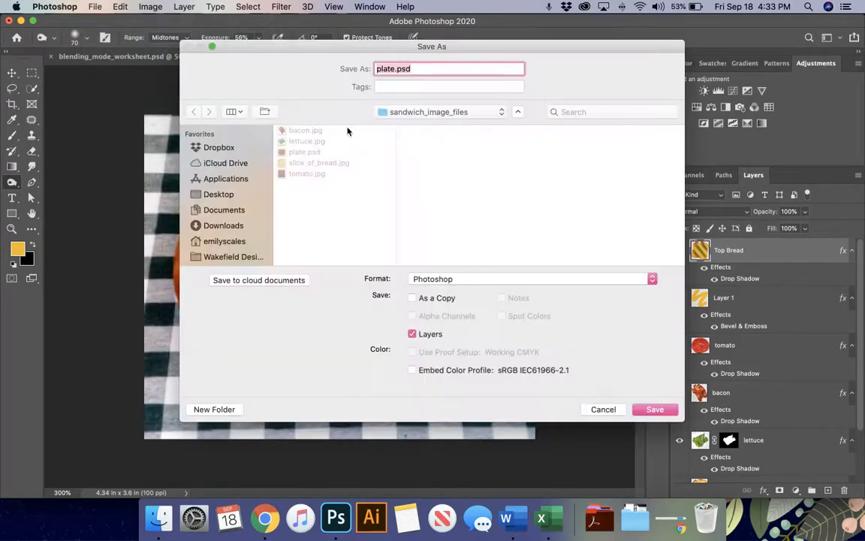
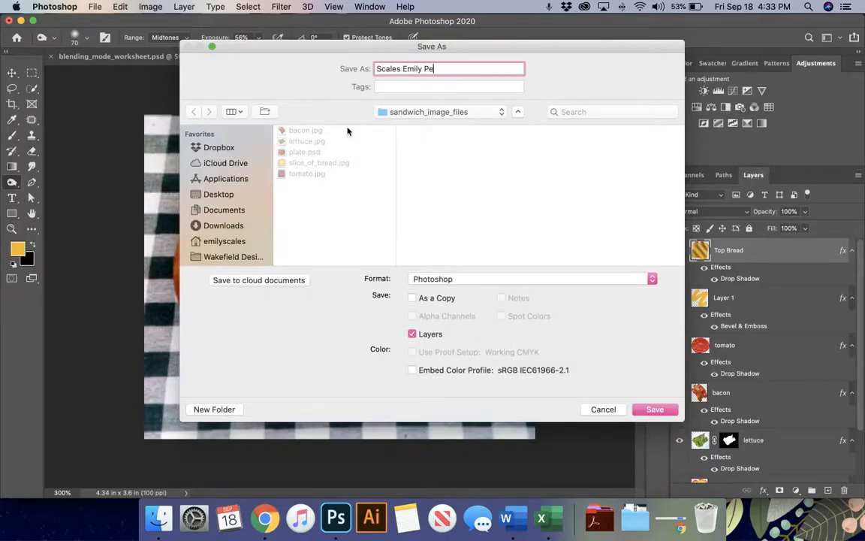
type("riod Sandwich")
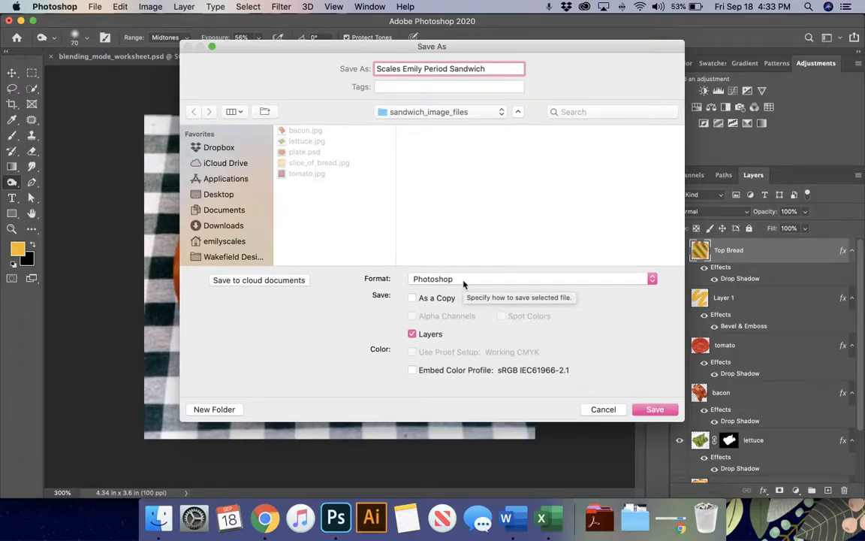
key("Return")
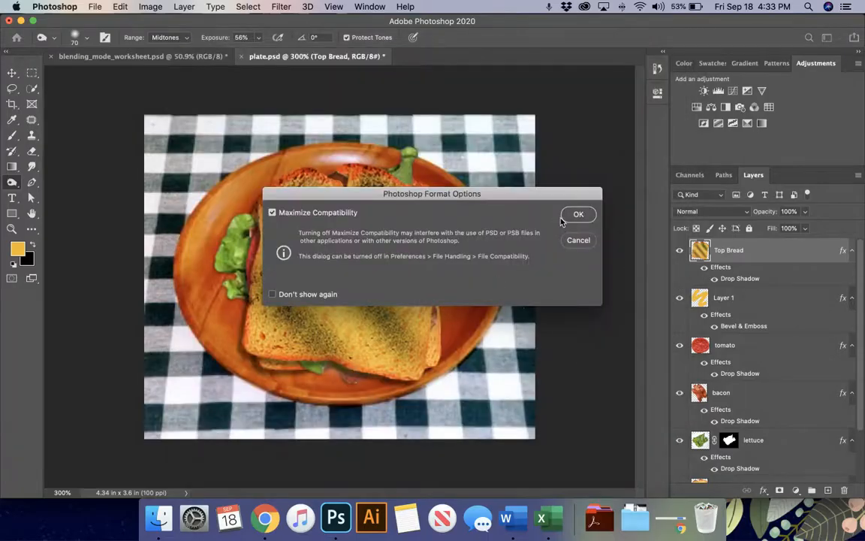
left_click(576, 215)
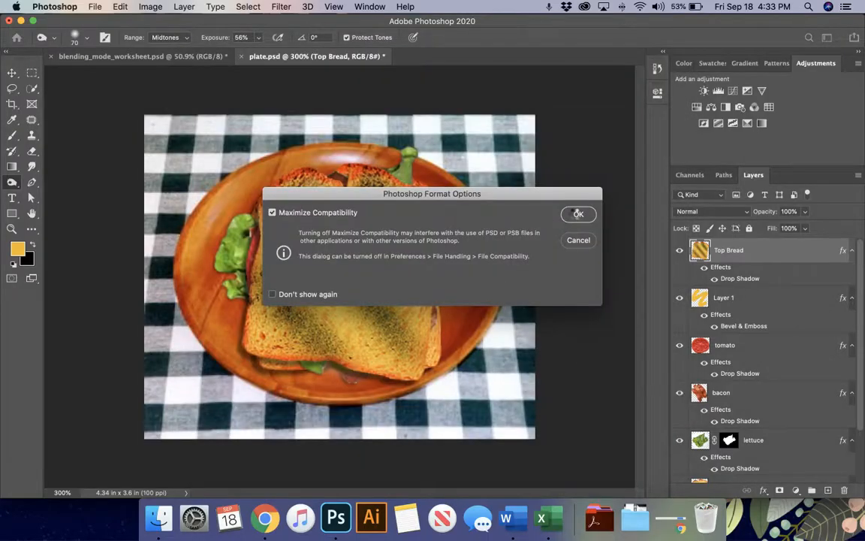